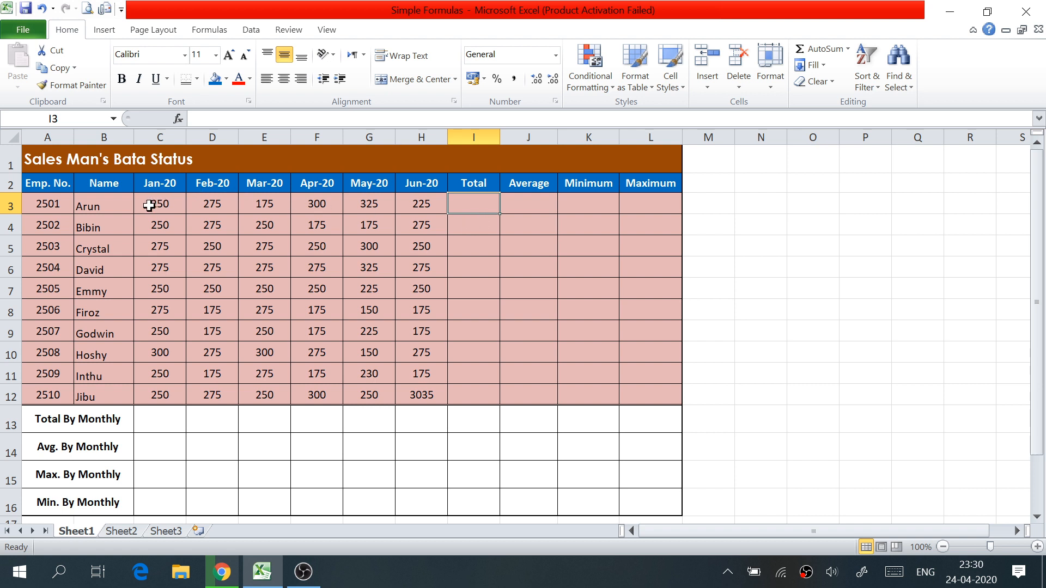
- Examine the Total, Average, Minimum and Maximum columns and the four monthly summary rows below the employee data
{"action": "left_click", "coordinate": [531, 199]}
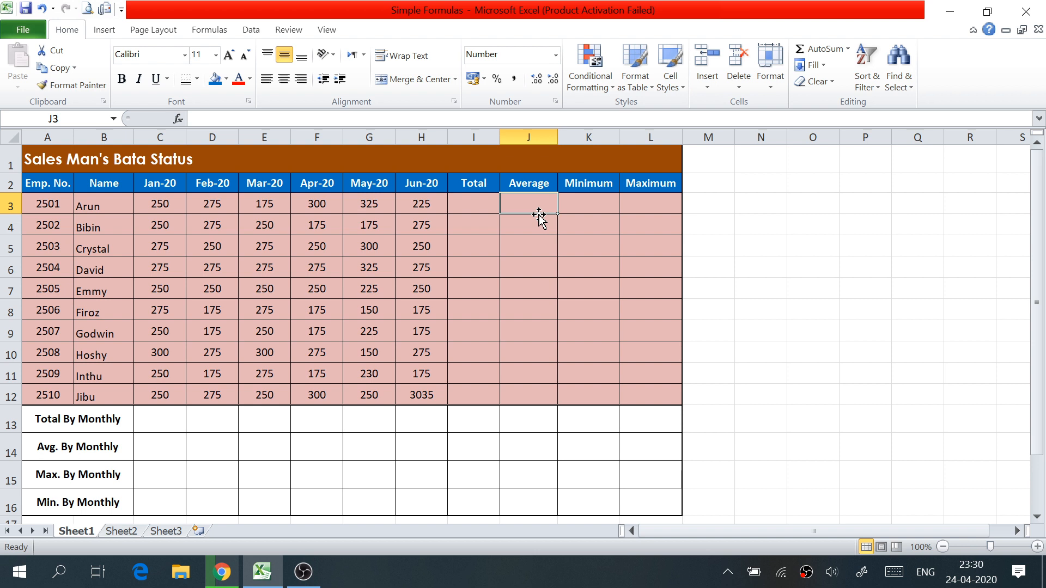
{"action": "left_click", "coordinate": [583, 204]}
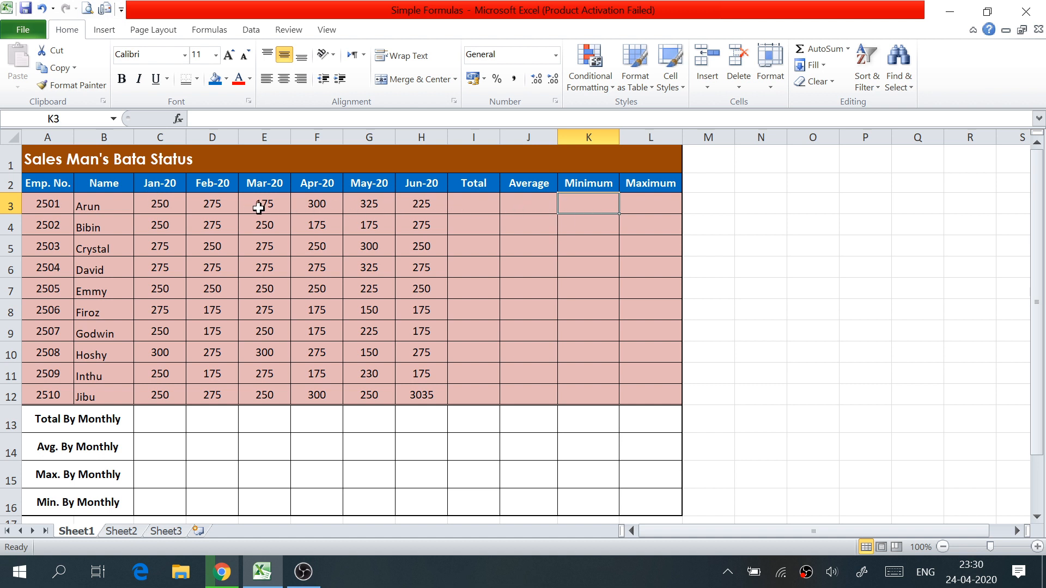
{"action": "left_click", "coordinate": [652, 203]}
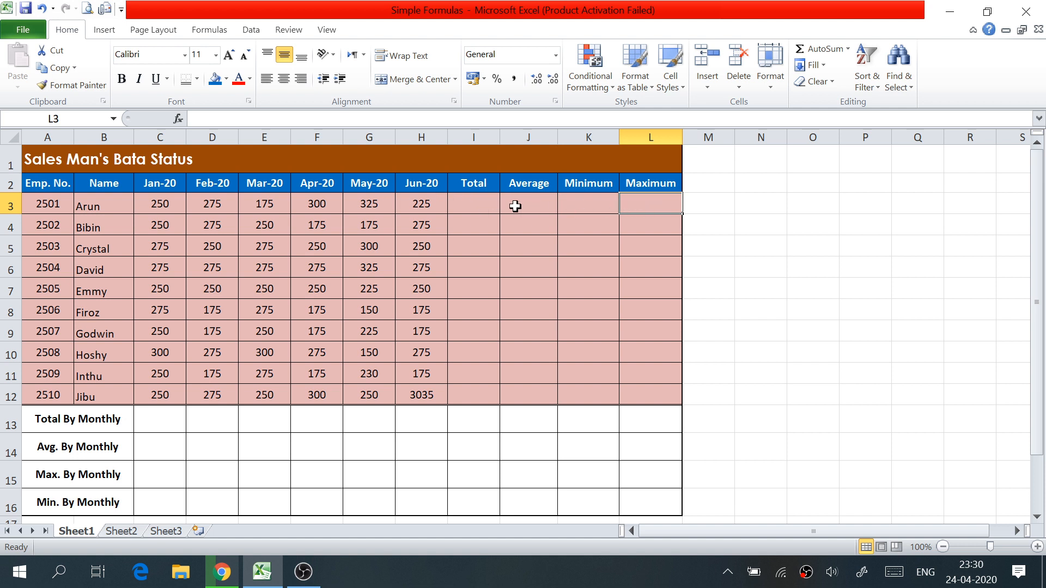
{"action": "left_click_drag", "start_coordinate": [475, 188], "coordinate": [652, 193]}
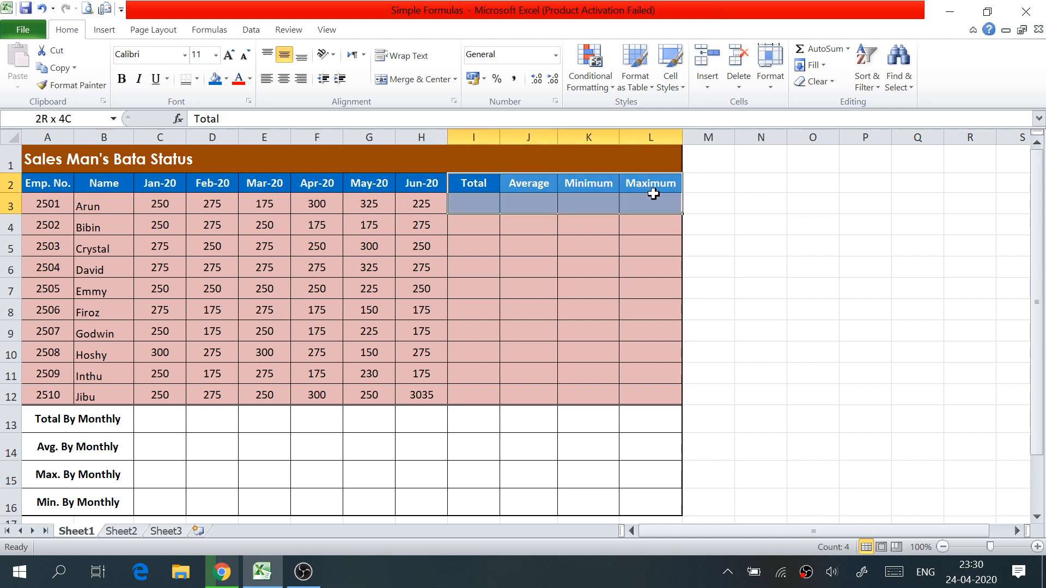
{"action": "left_click", "coordinate": [79, 422]}
{"action": "left_click_drag", "start_coordinate": [79, 422], "coordinate": [77, 500]}
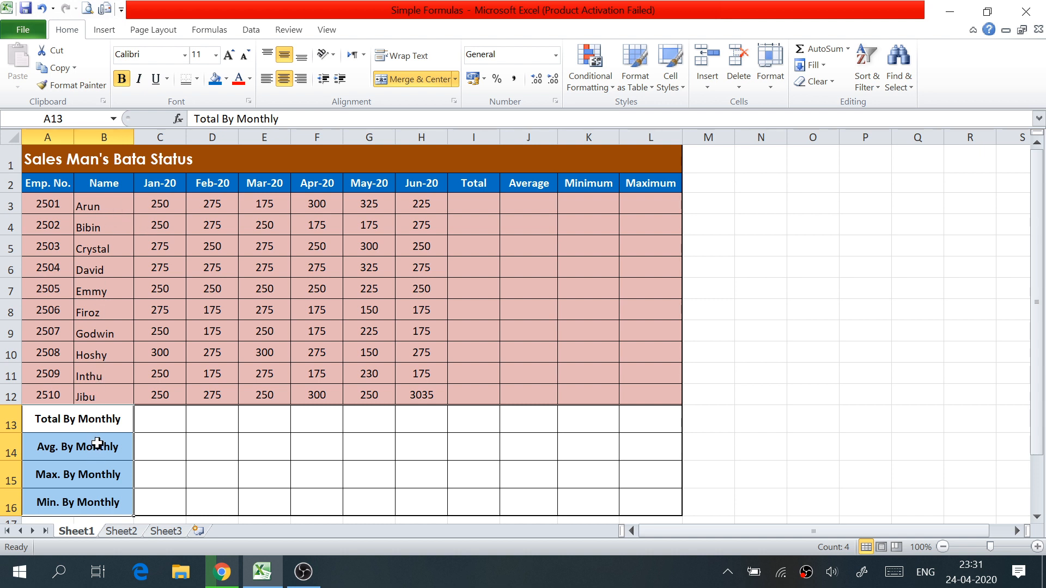
{"action": "left_click", "coordinate": [167, 425]}
{"action": "left_click", "coordinate": [163, 439]}
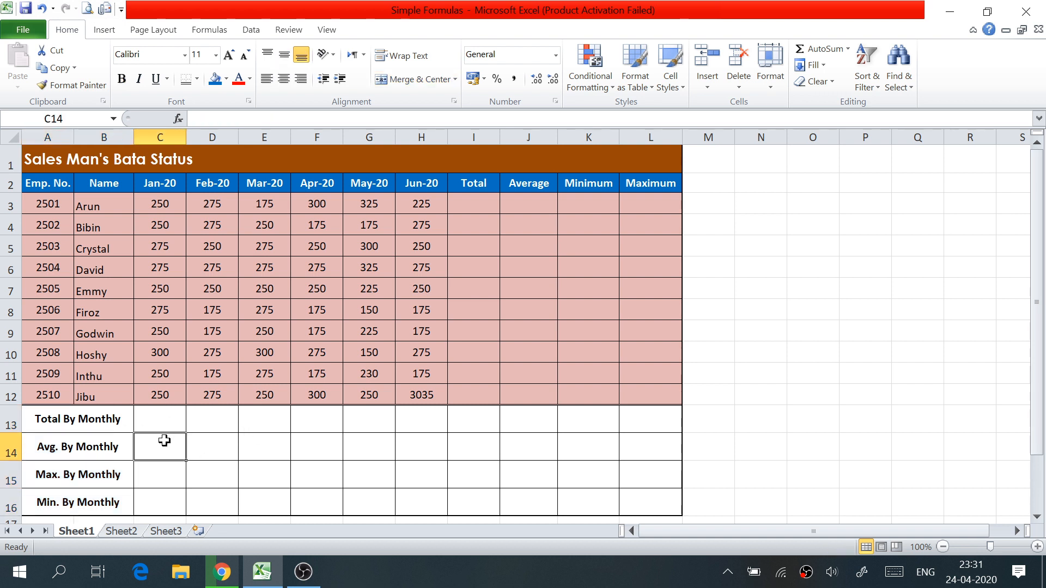
{"action": "left_click", "coordinate": [159, 477]}
{"action": "left_click", "coordinate": [156, 494]}
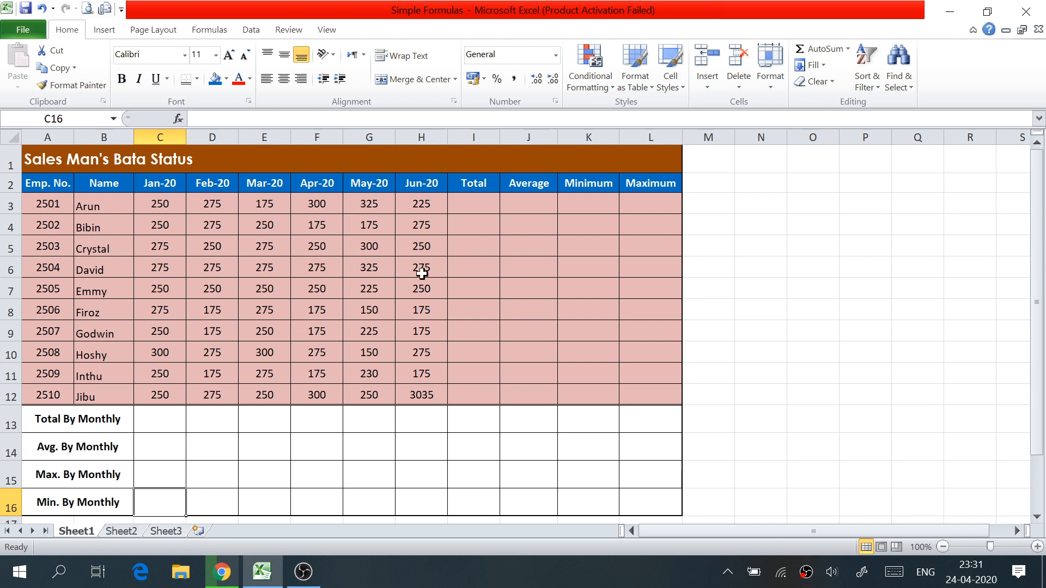
- Total the first employee's January to June amounts in I3 with AutoSum over C3:H3
{"action": "left_click", "coordinate": [483, 204]}
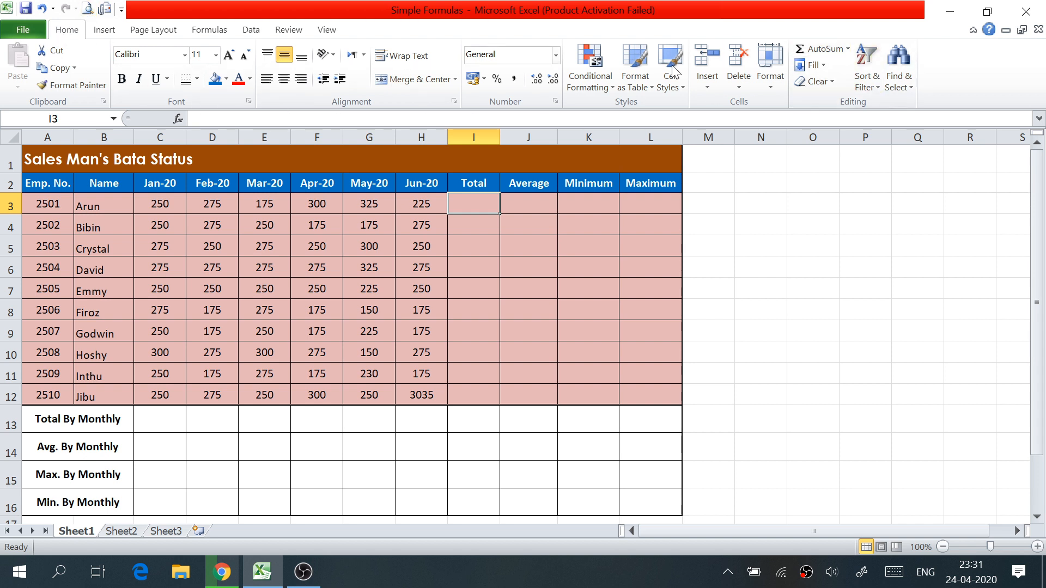
{"action": "left_click", "coordinate": [834, 50]}
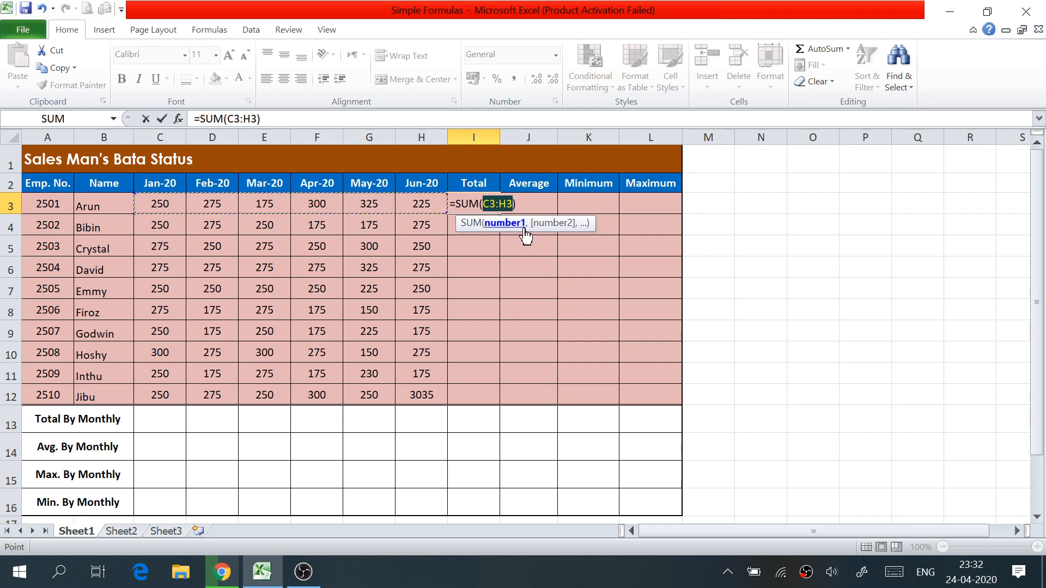
{"action": "key", "text": "Return"}
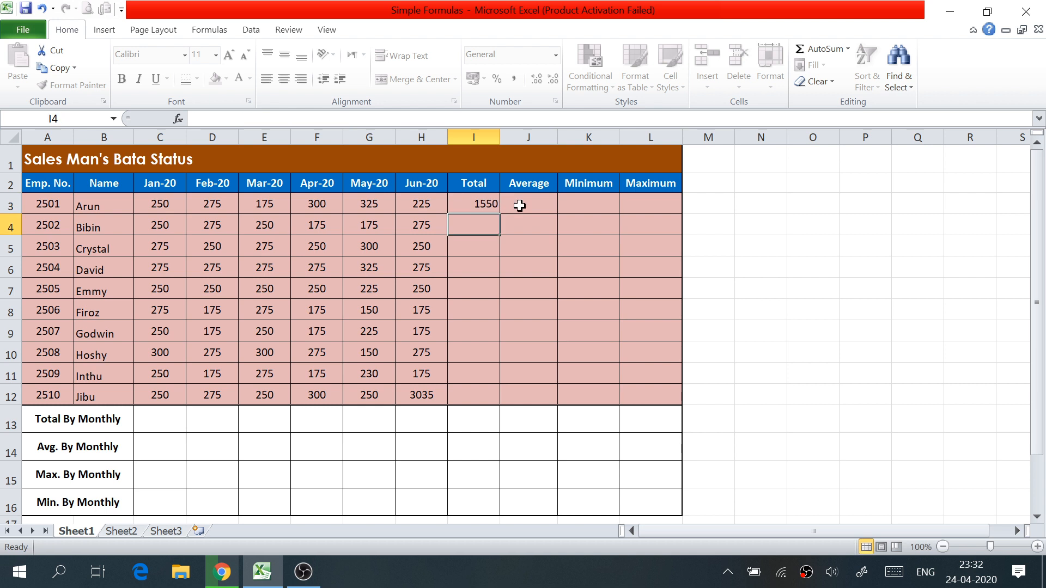
- Check the formula in I3 against the status bar sum of C3:H3 and look through the available AutoSum functions
{"action": "left_click", "coordinate": [479, 206]}
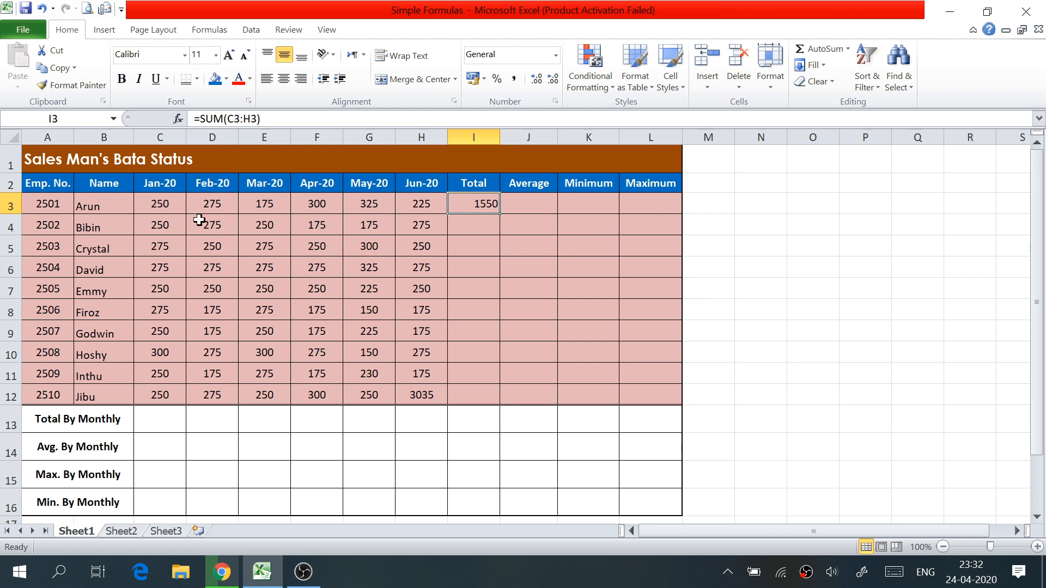
{"action": "left_click_drag", "start_coordinate": [149, 199], "coordinate": [422, 206]}
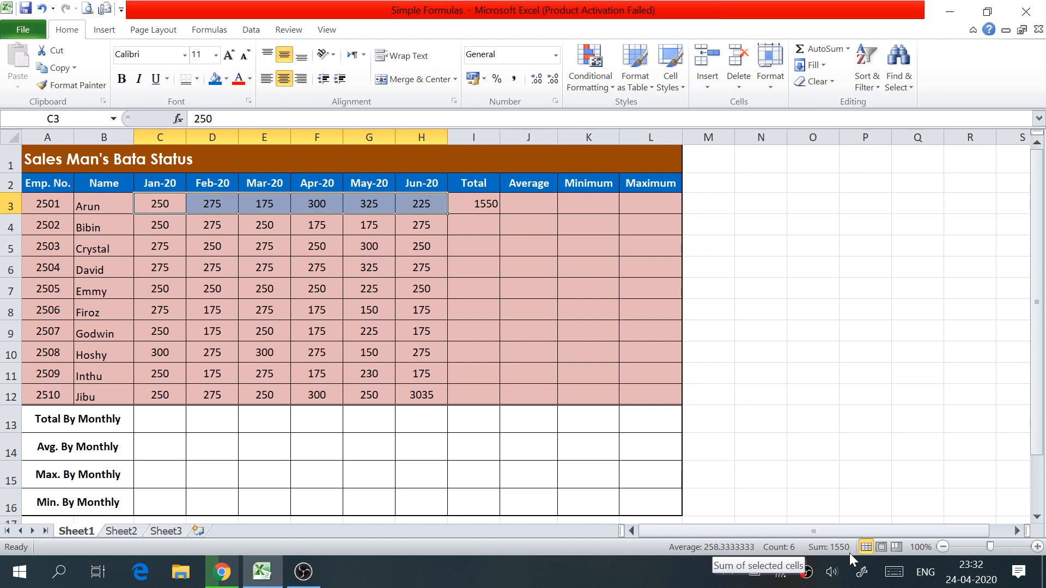
{"action": "left_click", "coordinate": [477, 206]}
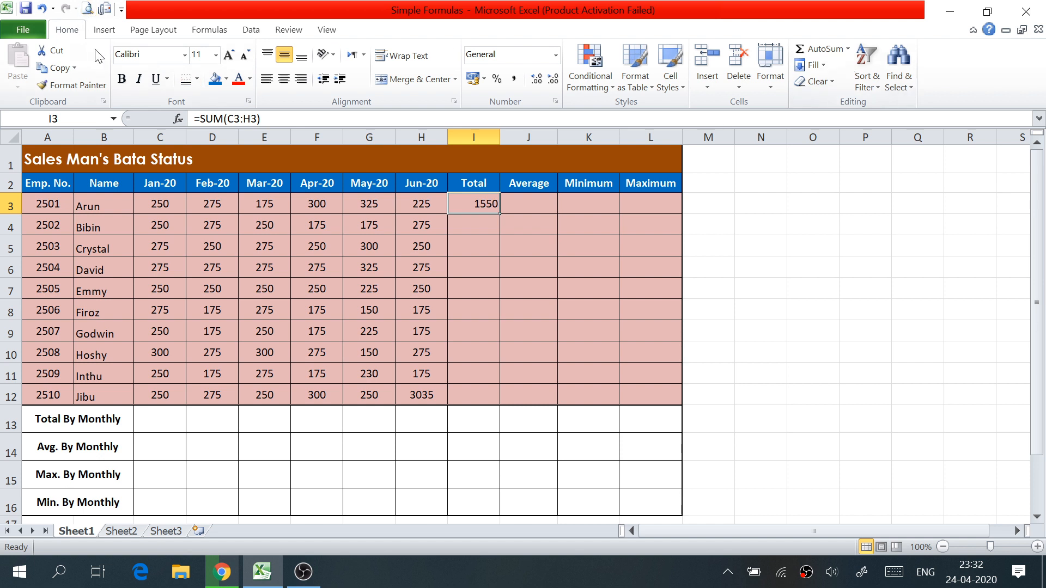
{"action": "left_click", "coordinate": [848, 48]}
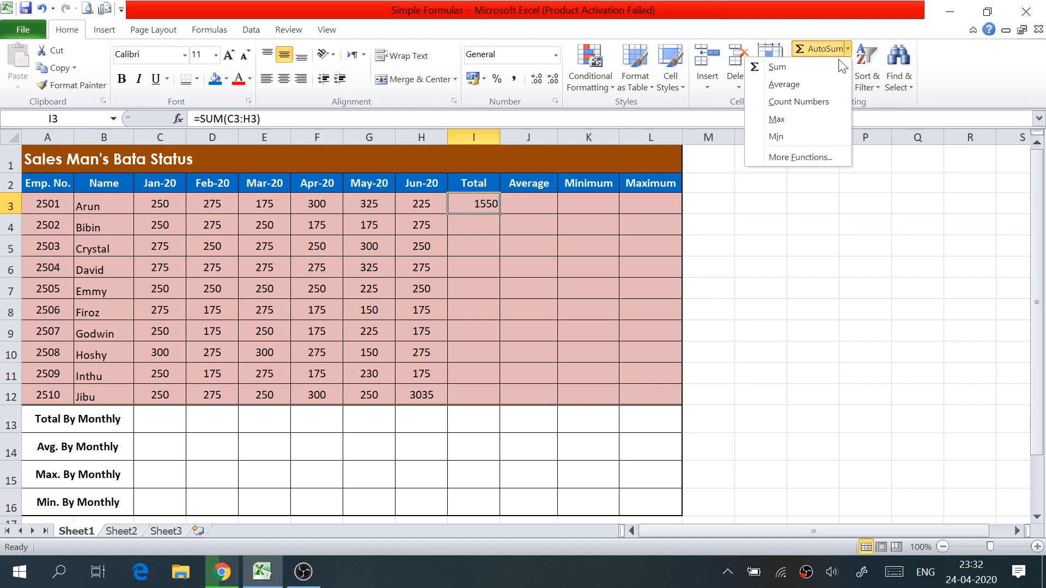
{"action": "left_click", "coordinate": [556, 257]}
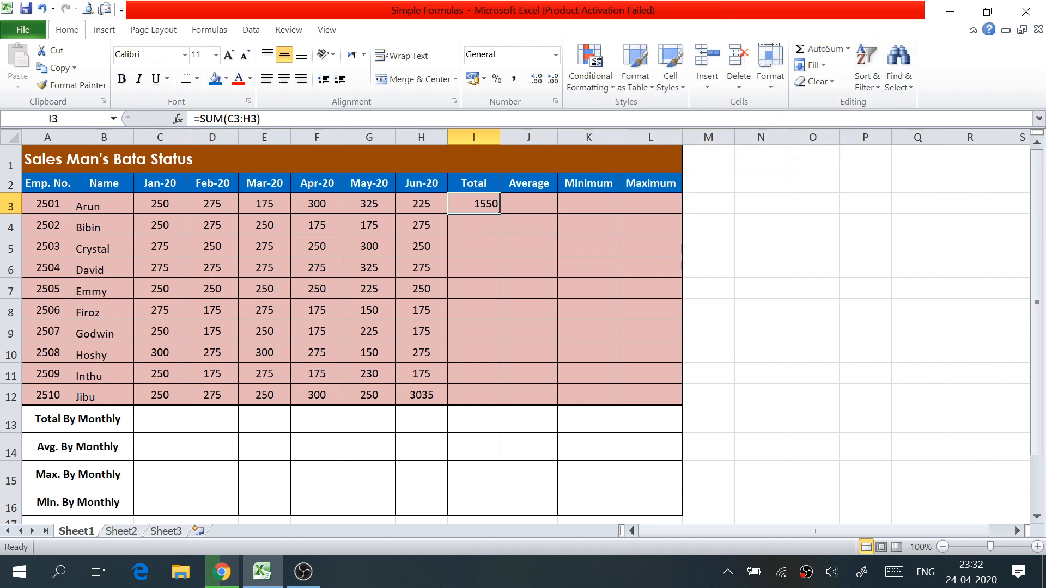
- Enter =sum(C3+D3+E3+F3+G3+H3) in I3, adding each month's cell individually
{"action": "type", "text": "="}
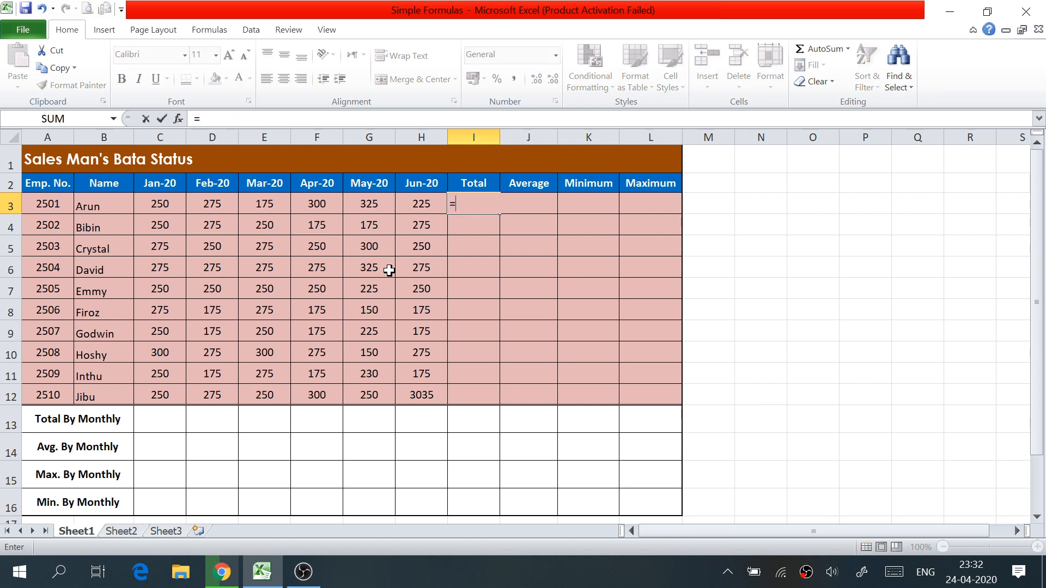
{"action": "type", "text": "sum("}
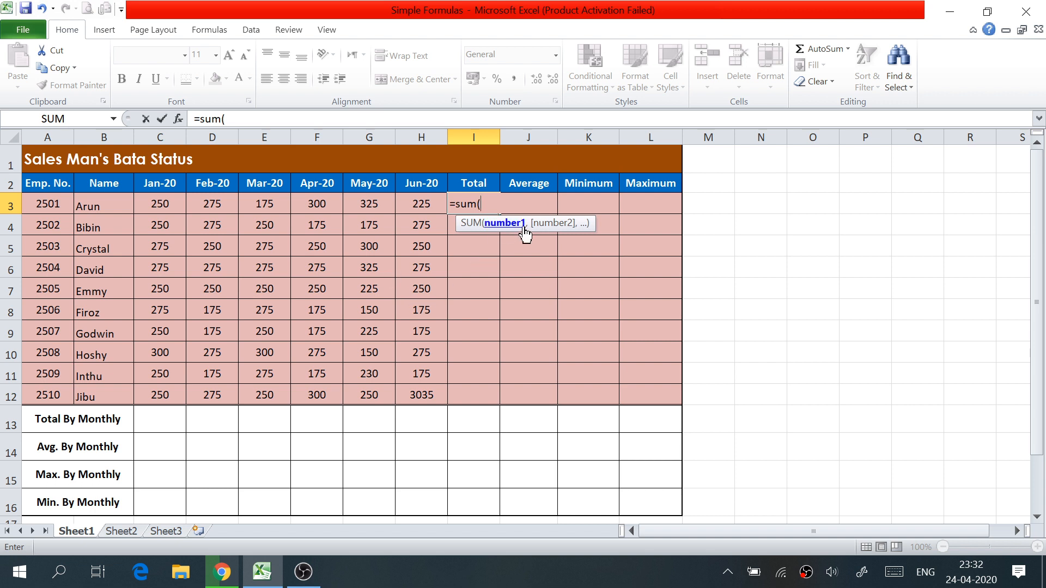
{"action": "left_click", "coordinate": [159, 204]}
{"action": "type", "text": "="}
{"action": "left_click", "coordinate": [222, 204]}
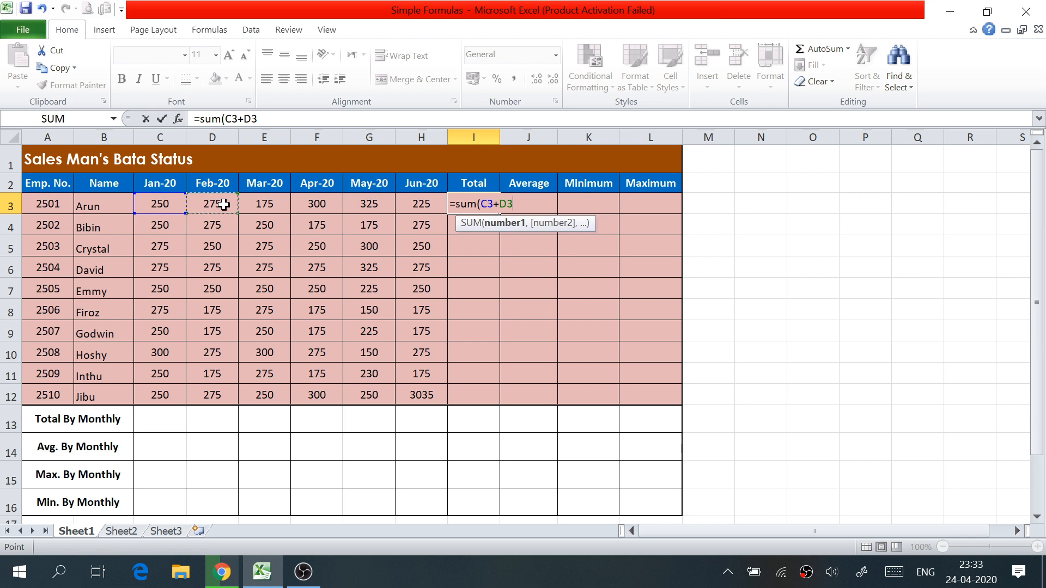
{"action": "type", "text": "+"}
{"action": "left_click", "coordinate": [256, 203]}
{"action": "type", "text": "+"}
{"action": "left_click", "coordinate": [314, 210]}
{"action": "type", "text": "+"}
{"action": "left_click", "coordinate": [368, 206]}
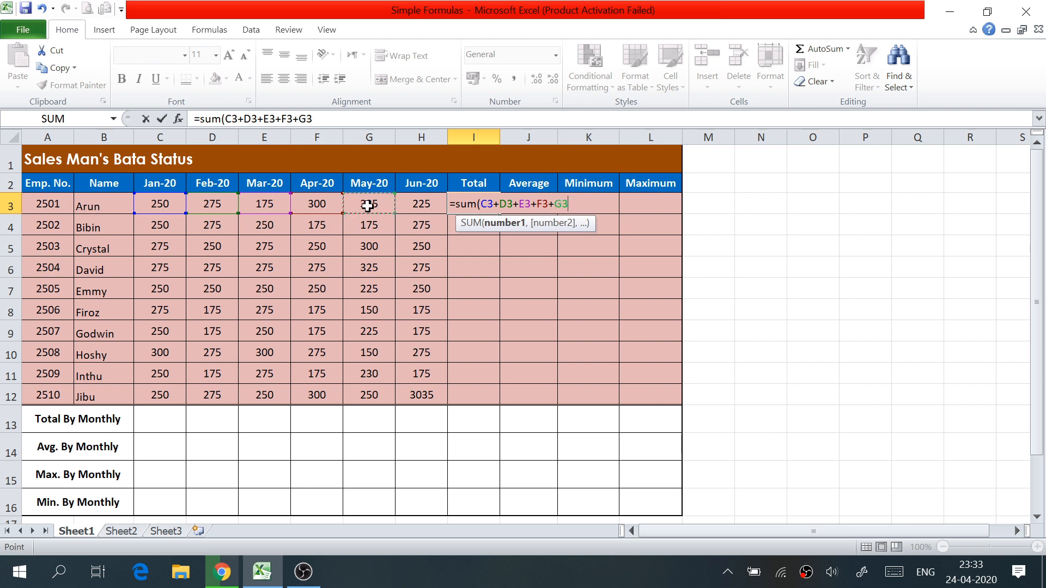
{"action": "type", "text": "+"}
{"action": "left_click", "coordinate": [420, 204]}
{"action": "type", "text": ")"}
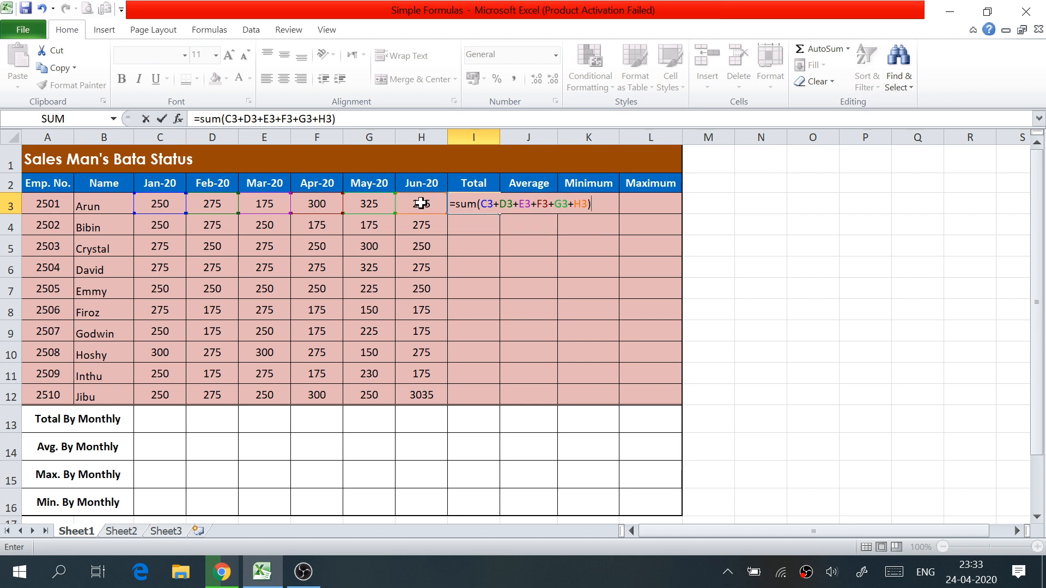
{"action": "key", "text": "Return"}
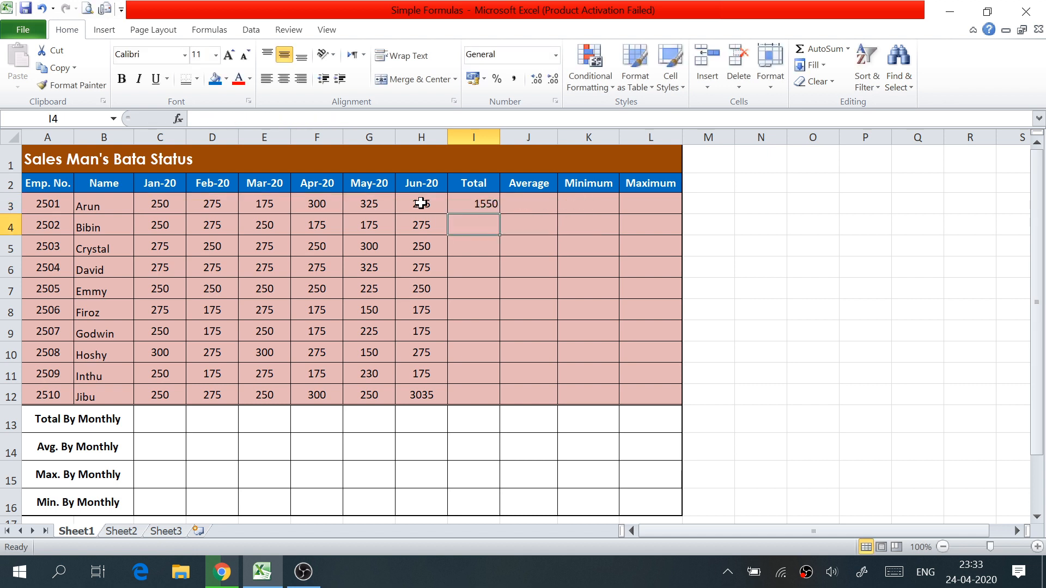
{"action": "left_click", "coordinate": [480, 203]}
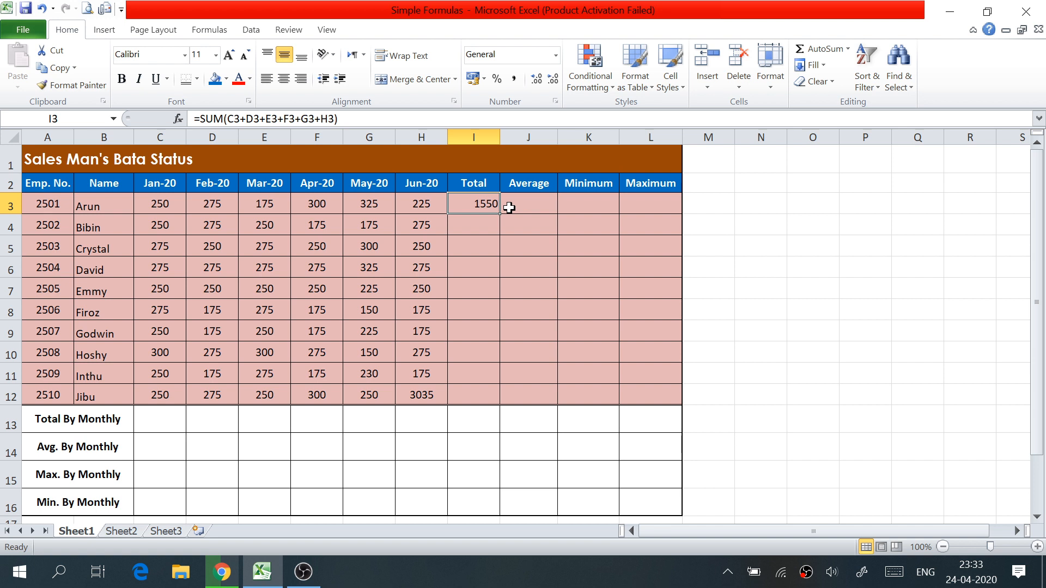
{"action": "left_click", "coordinate": [511, 265]}
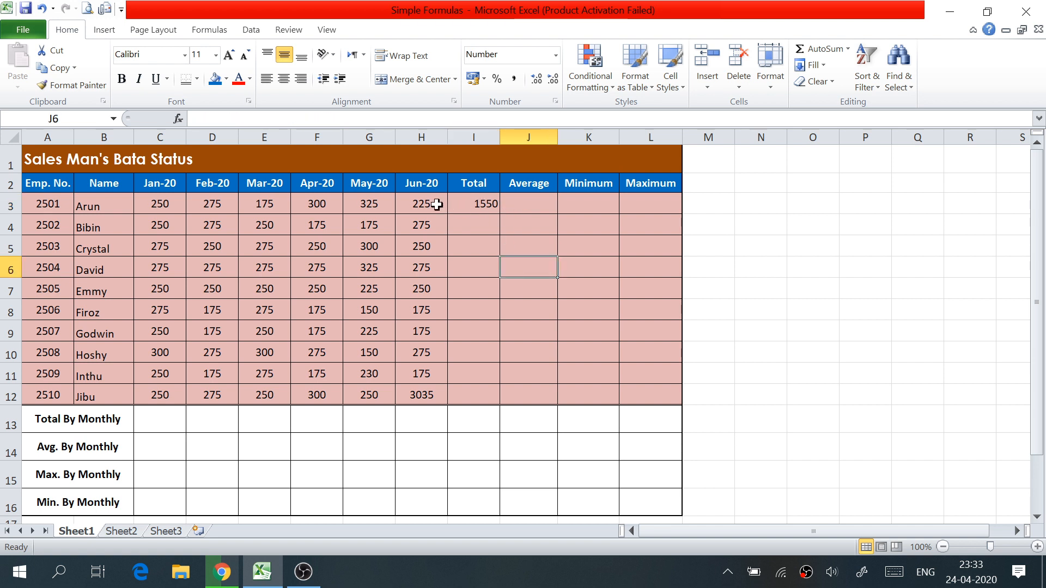
- Start a replacement SUM formula in I3 that takes the range C3:H3 as its argument
{"action": "left_click", "coordinate": [466, 204]}
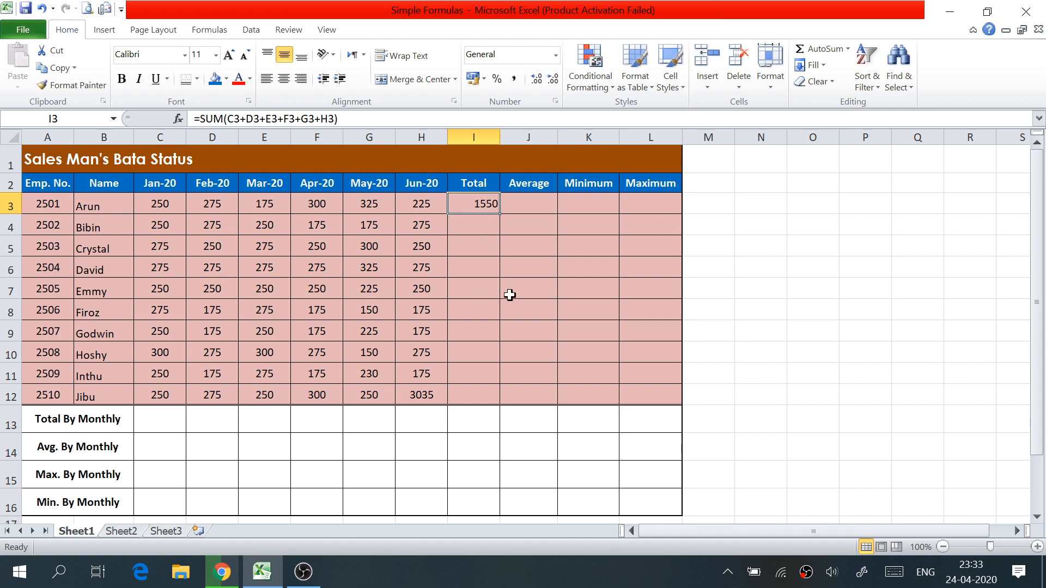
{"action": "type", "text": "s"}
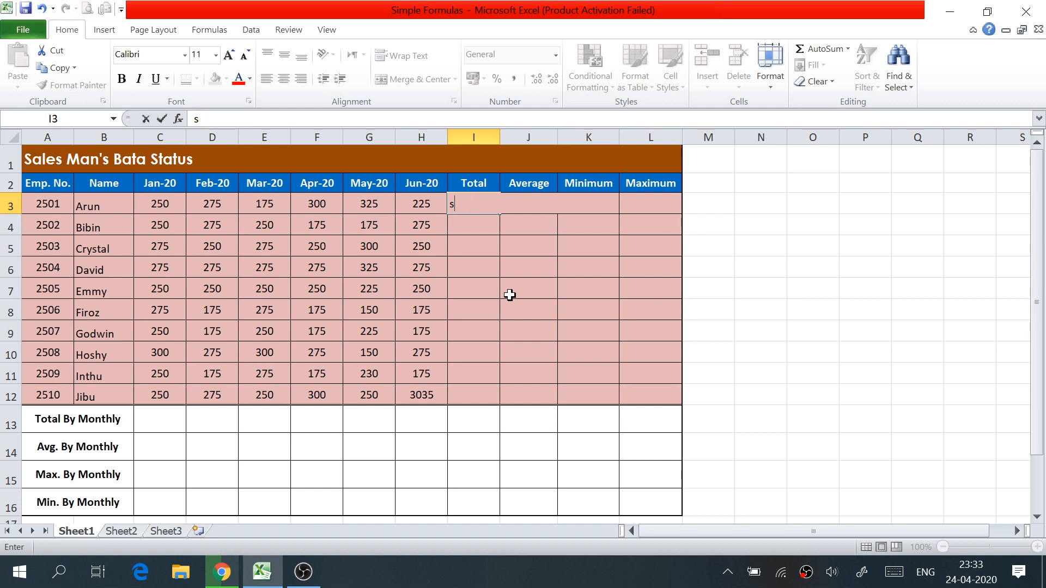
{"action": "type", "text": "u="}
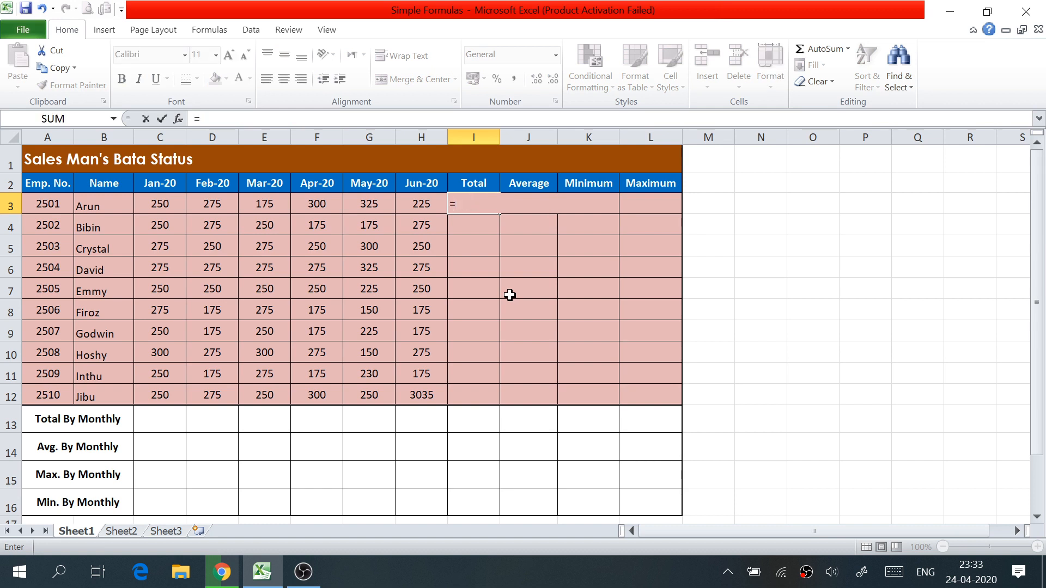
{"action": "type", "text": "su"}
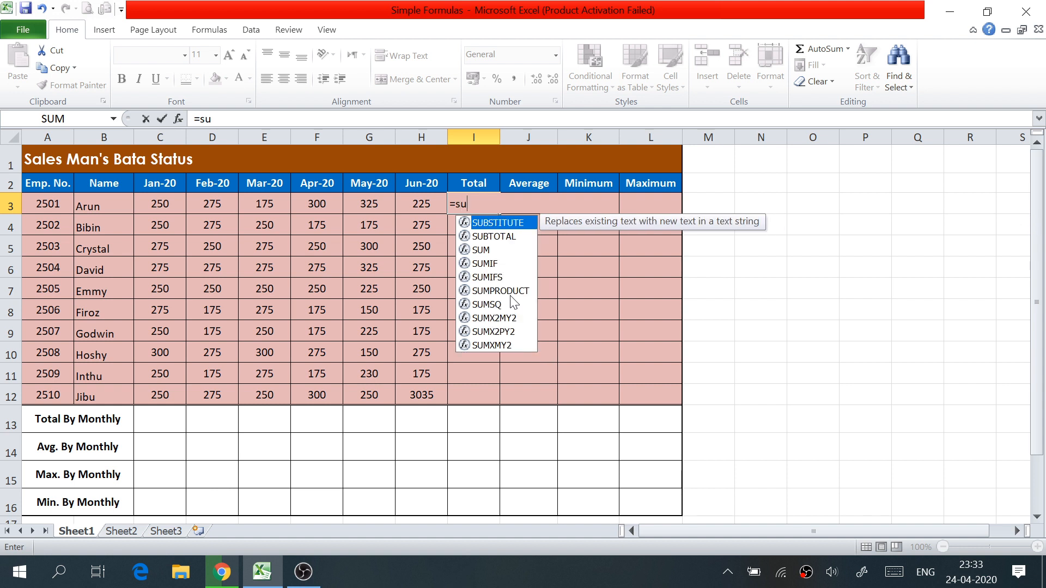
{"action": "type", "text": "m("}
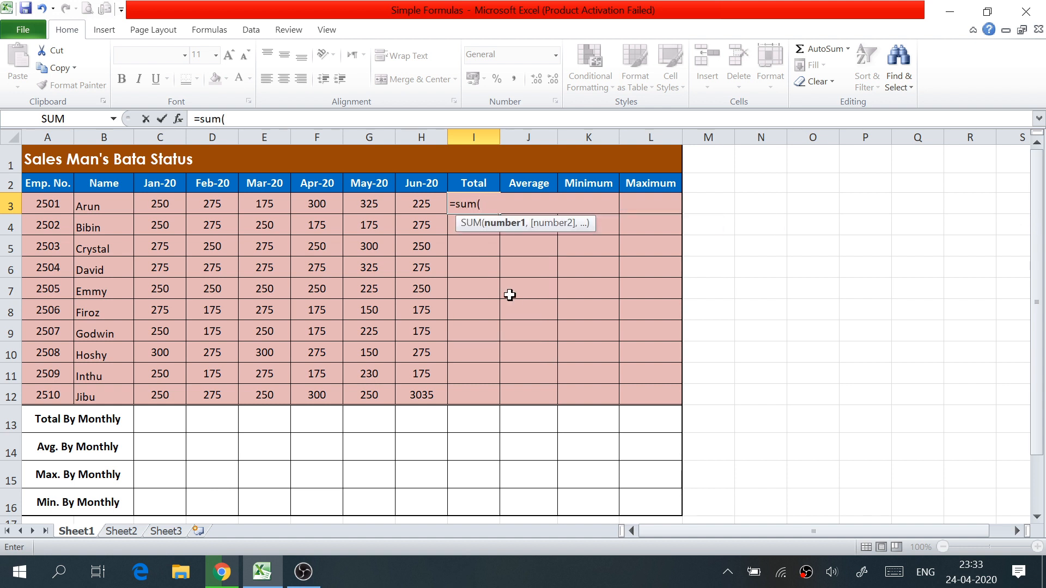
{"action": "left_click", "coordinate": [163, 201]}
{"action": "left_click_drag", "start_coordinate": [167, 202], "coordinate": [415, 202]}
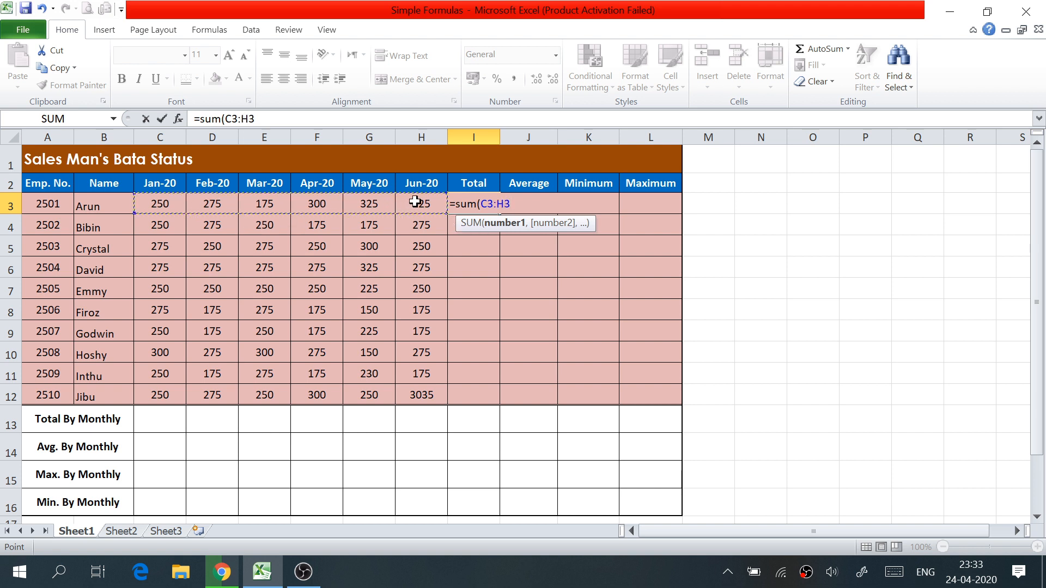
- Try single cells C4 and C3 and whole columns H and C as the SUM argument in I3
{"action": "left_click", "coordinate": [139, 226]}
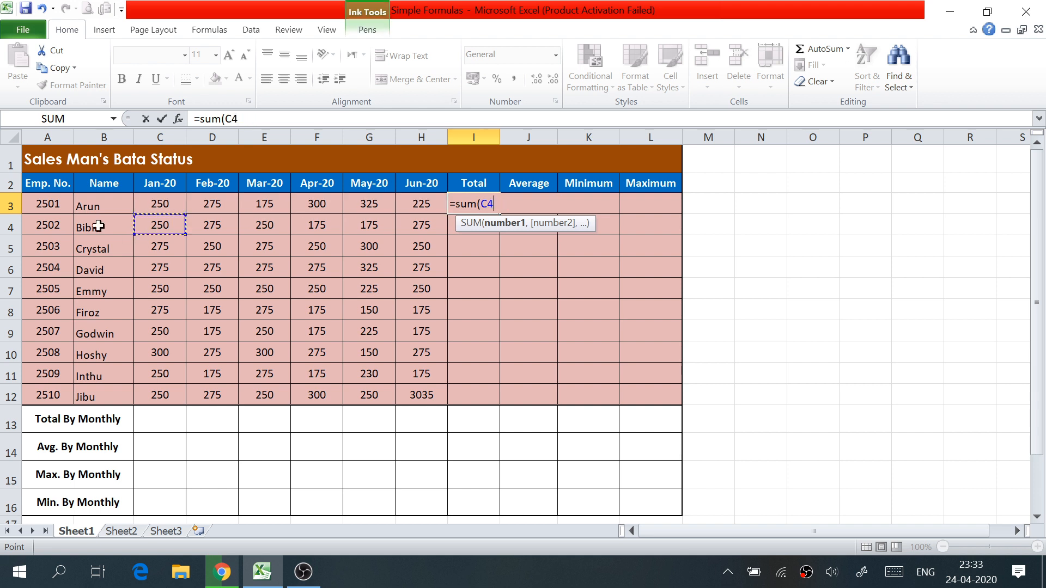
{"action": "left_click", "coordinate": [176, 203]}
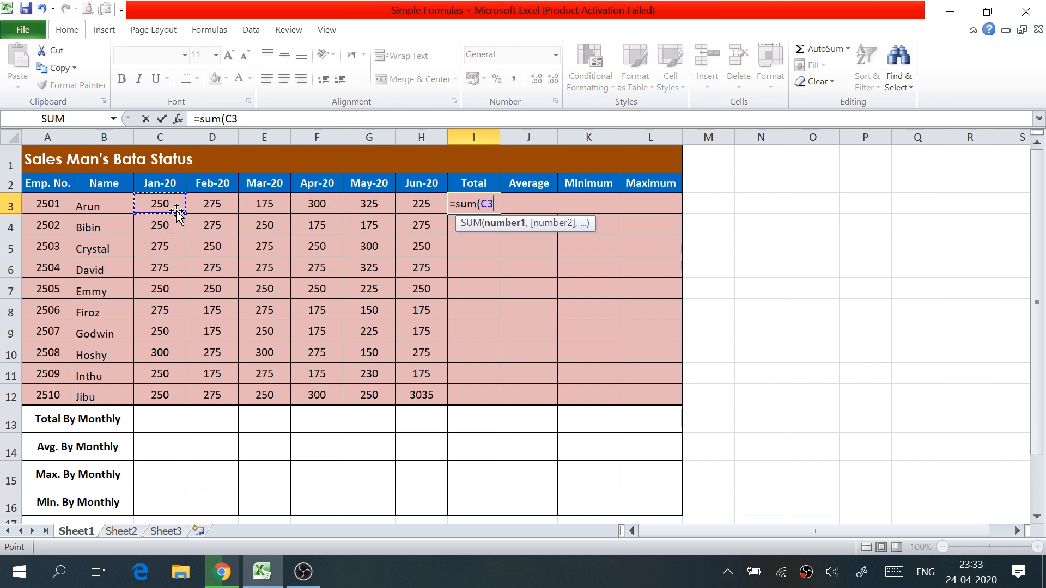
{"action": "left_click", "coordinate": [432, 134]}
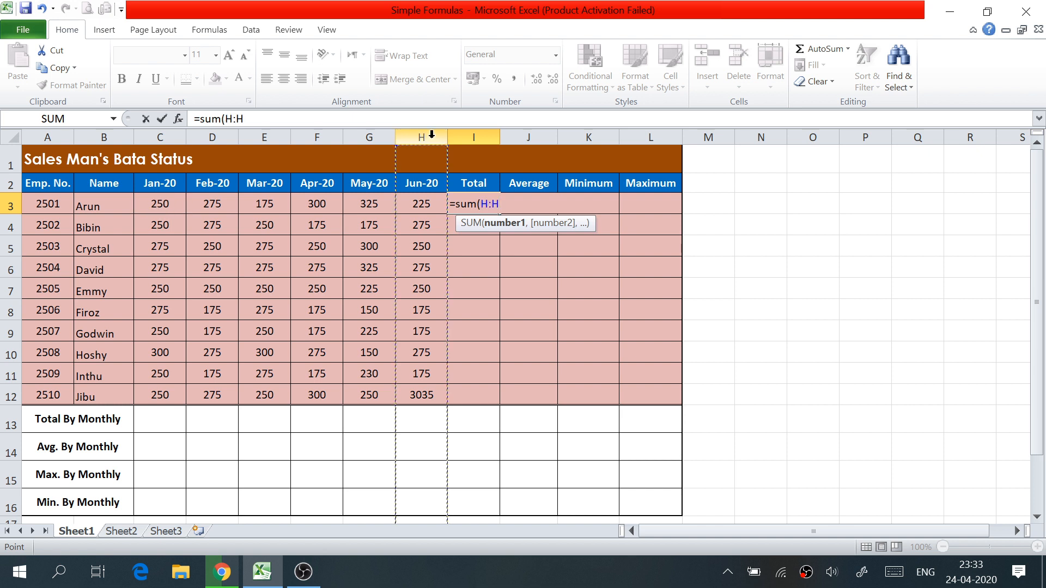
{"action": "left_click", "coordinate": [161, 138]}
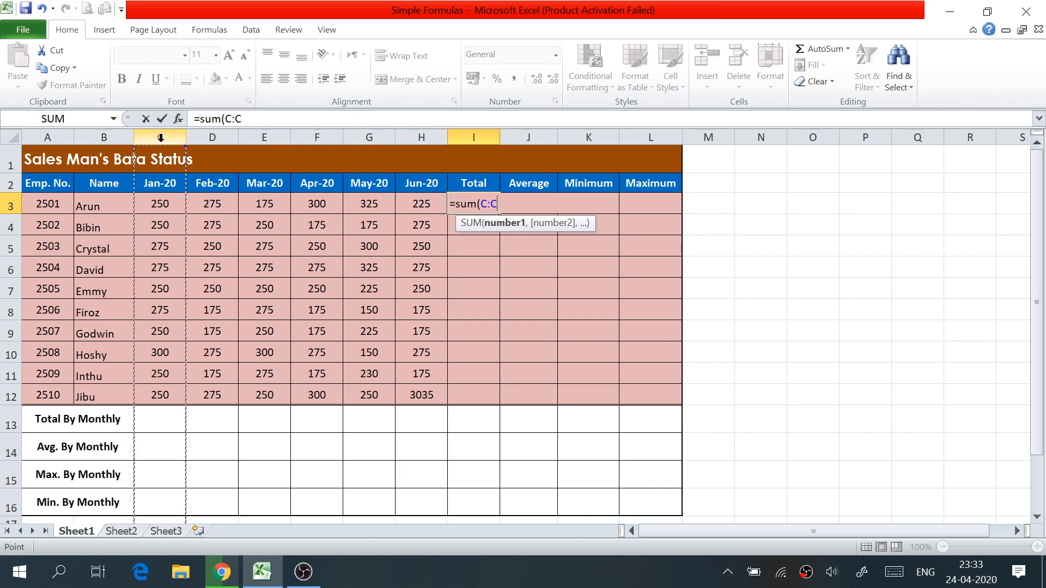
{"action": "left_click", "coordinate": [158, 206]}
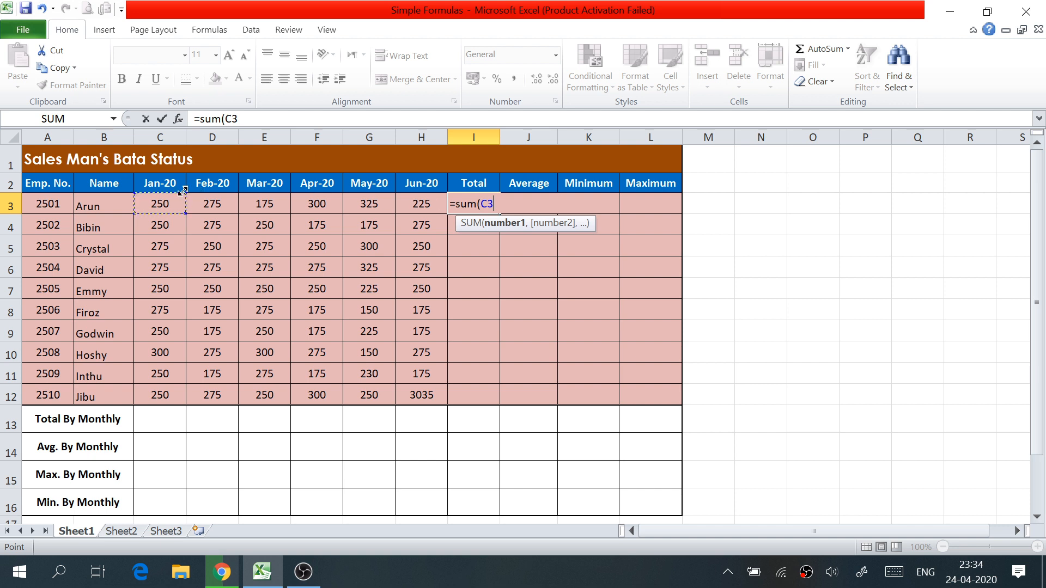
- Complete the formula in I3 as =SUM(C3:H3) for the first employee's January to June amounts
{"action": "left_click_drag", "start_coordinate": [168, 201], "coordinate": [424, 202]}
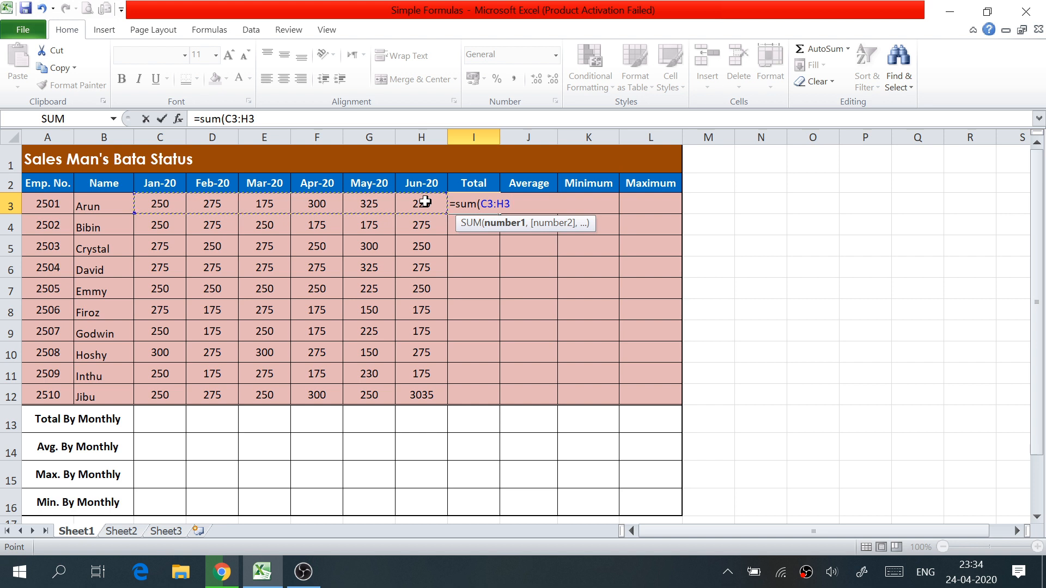
{"action": "type", "text": ")"}
{"action": "key", "text": "Return"}
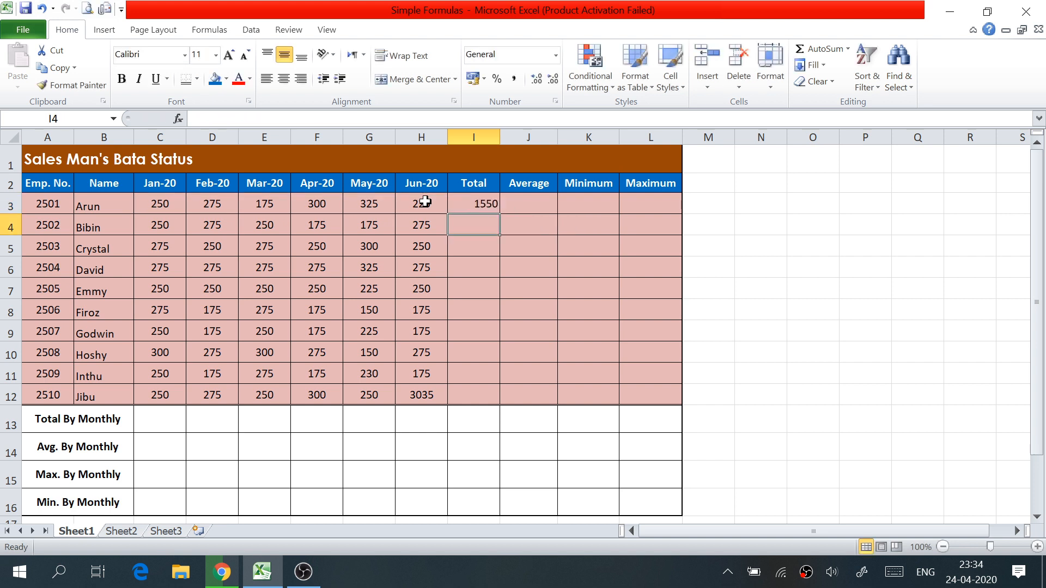
{"action": "left_click", "coordinate": [478, 246]}
{"action": "left_click", "coordinate": [491, 208]}
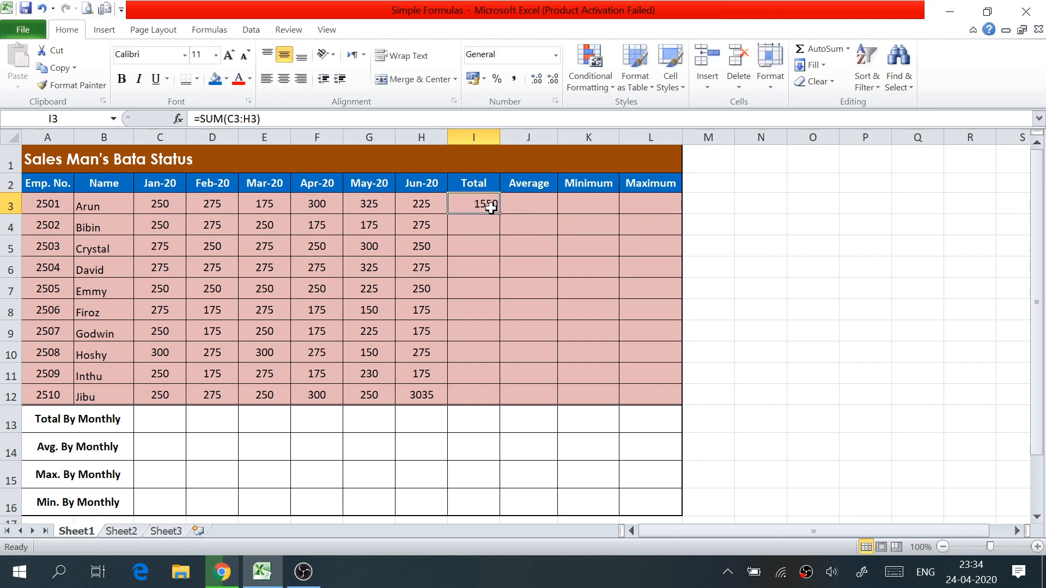
- Fill the SUM formula from I3 down through I12 for all employees, using the on-screen keyboard to demonstrate the shortcut
{"action": "left_click", "coordinate": [469, 267]}
{"action": "left_click_drag", "start_coordinate": [474, 205], "coordinate": [472, 391]}
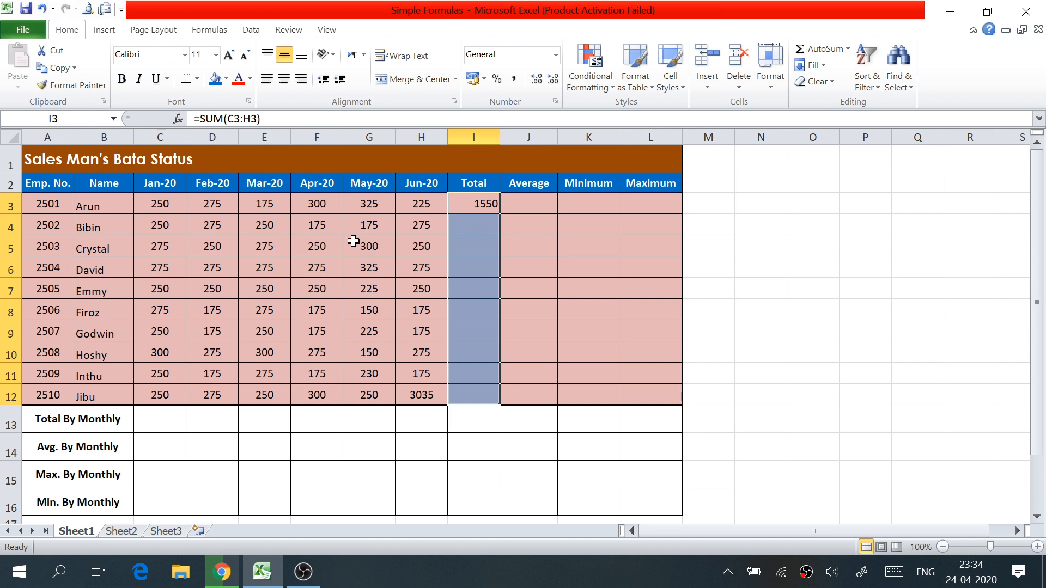
{"action": "left_click", "coordinate": [894, 572]}
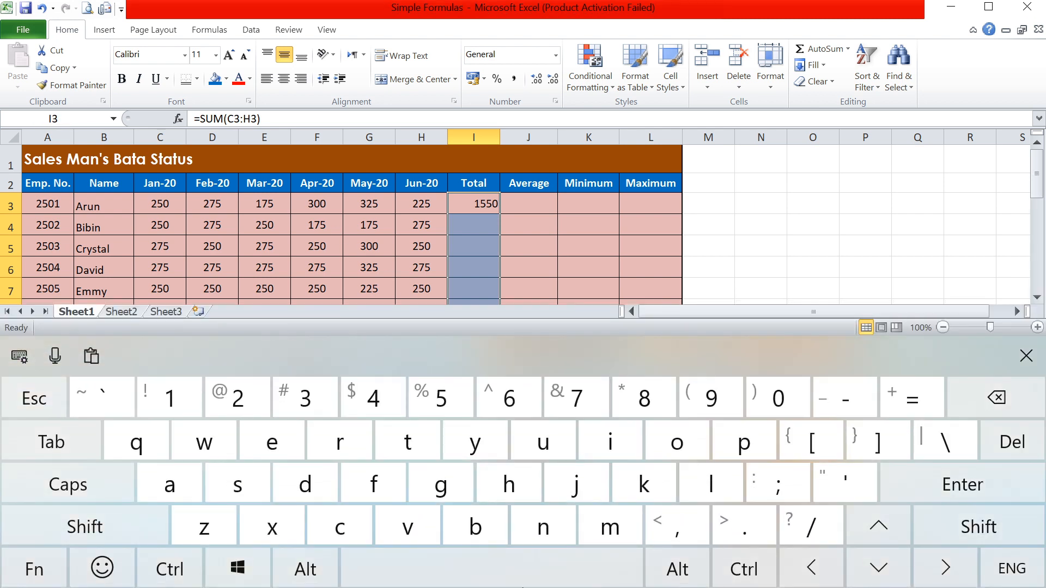
{"action": "left_click", "coordinate": [170, 568]}
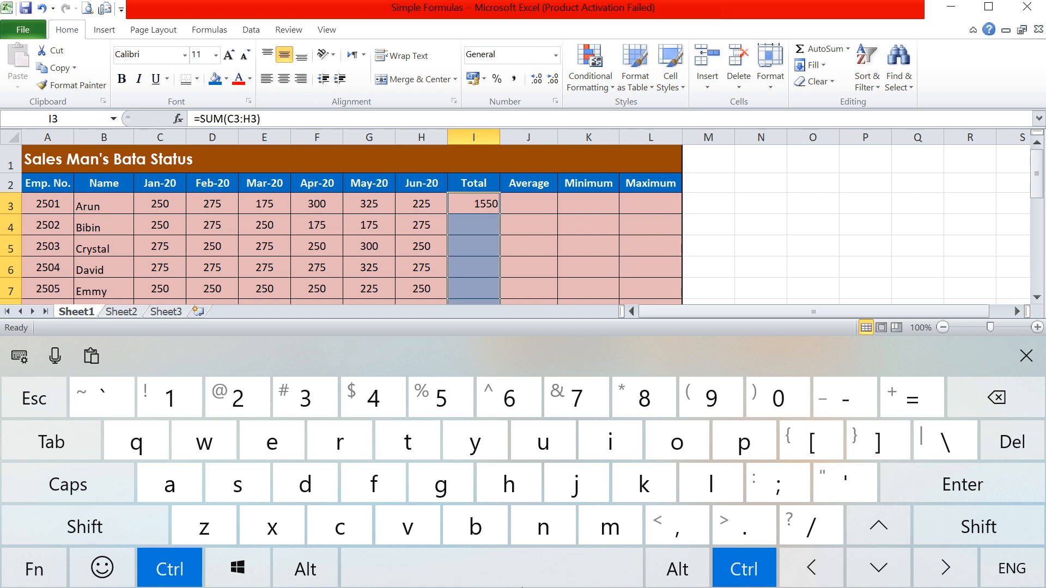
{"action": "key", "text": "ctrl+d"}
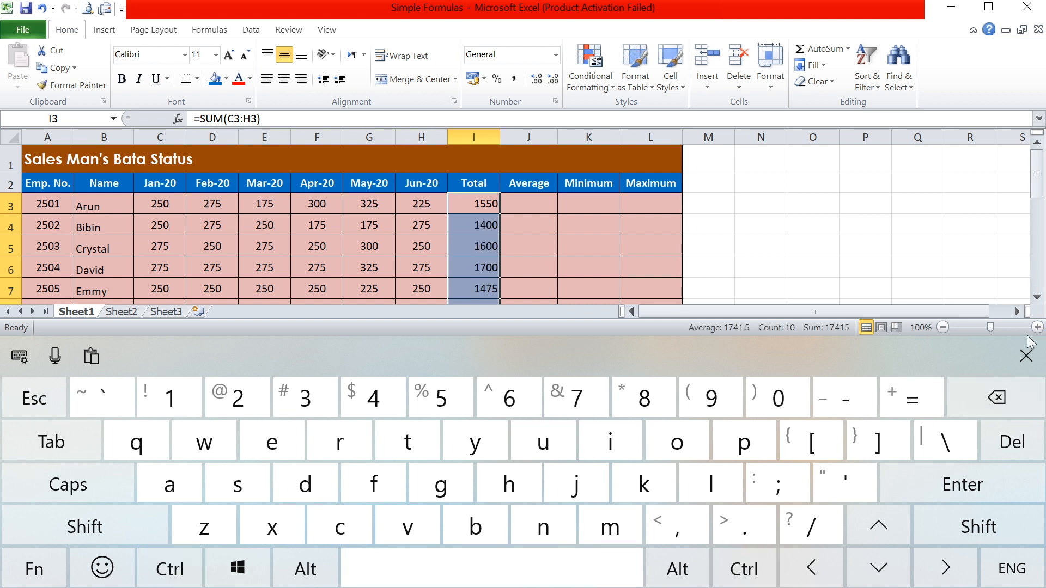
{"action": "left_click", "coordinate": [1025, 355]}
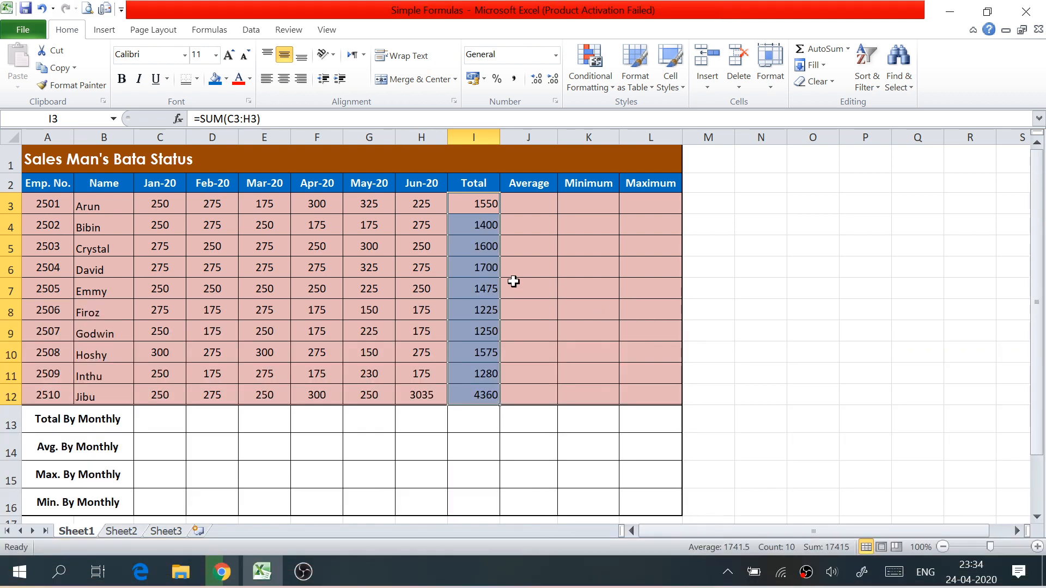
- Review the filled totals in I3:I12 and the empty Average cell J3
{"action": "left_click", "coordinate": [484, 374]}
{"action": "left_click_drag", "start_coordinate": [481, 205], "coordinate": [480, 389]}
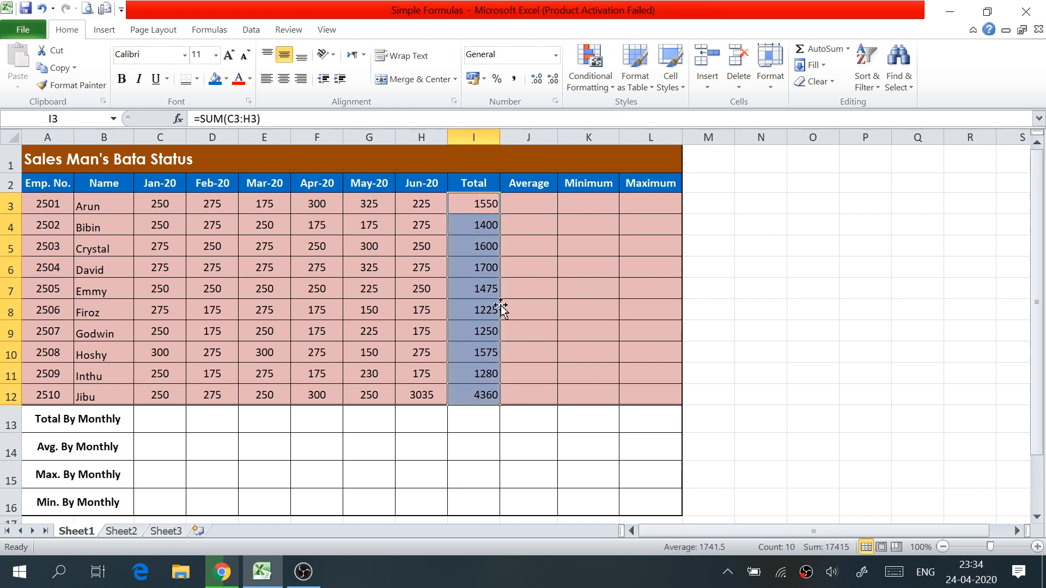
{"action": "left_click_drag", "start_coordinate": [474, 203], "coordinate": [474, 391]}
{"action": "left_click", "coordinate": [523, 201]}
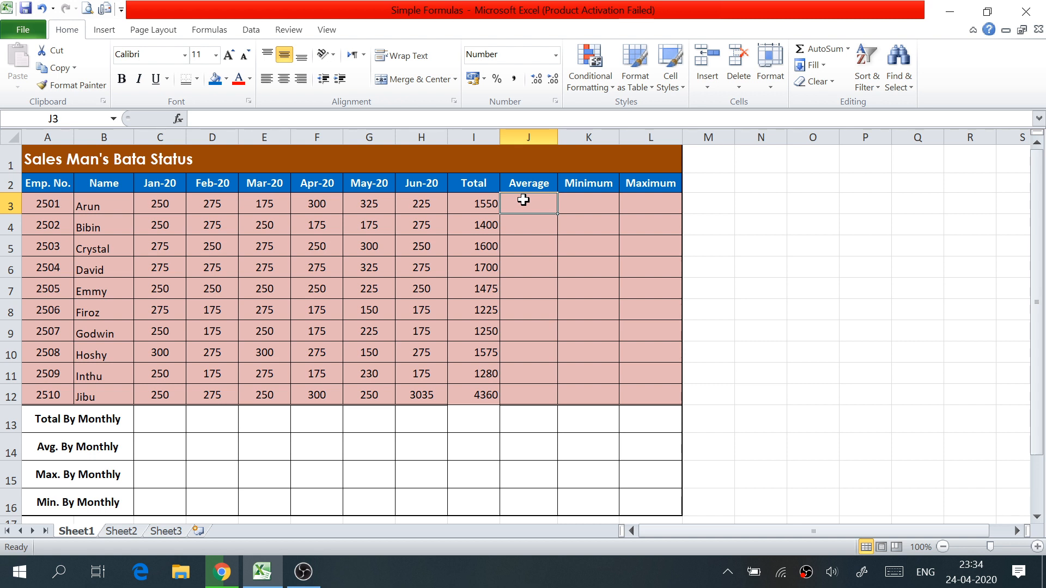
{"action": "left_click", "coordinate": [478, 202]}
- Middle-align the employee names in B3:B12 vertically
{"action": "left_click_drag", "start_coordinate": [86, 206], "coordinate": [96, 394]}
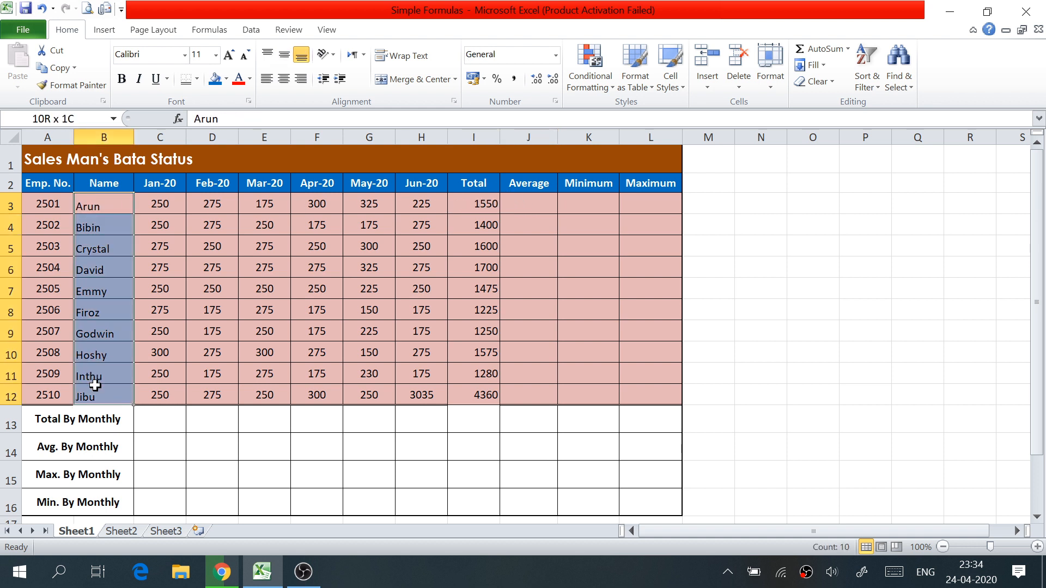
{"action": "left_click", "coordinate": [284, 57]}
{"action": "left_click_drag", "start_coordinate": [475, 207], "coordinate": [475, 395]}
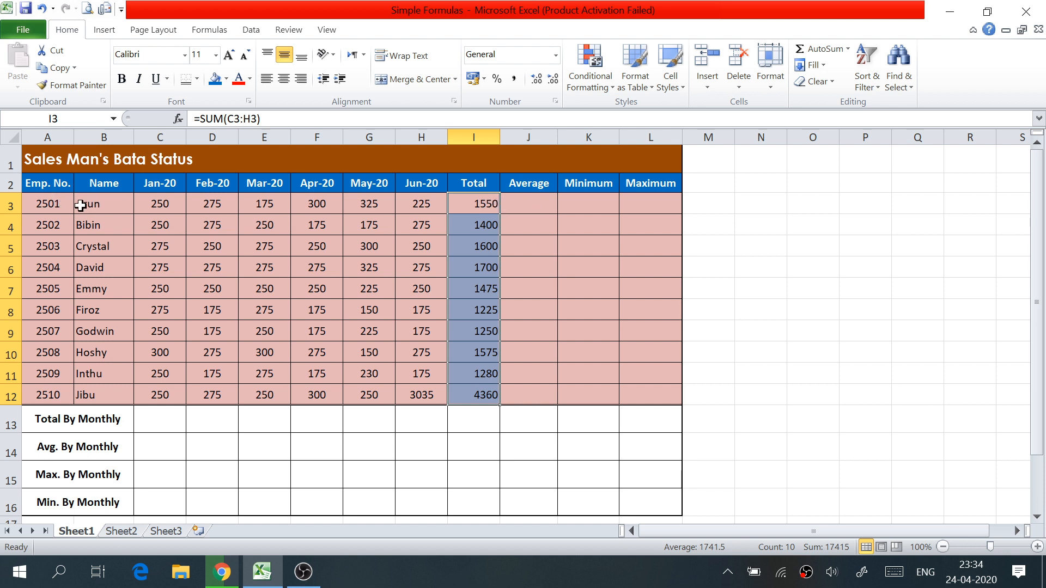
{"action": "left_click", "coordinate": [6, 206]}
- Average the first employee's January to June amounts in J3 with AutoSum's Average function, limiting the range to C3:H3
{"action": "left_click", "coordinate": [533, 208]}
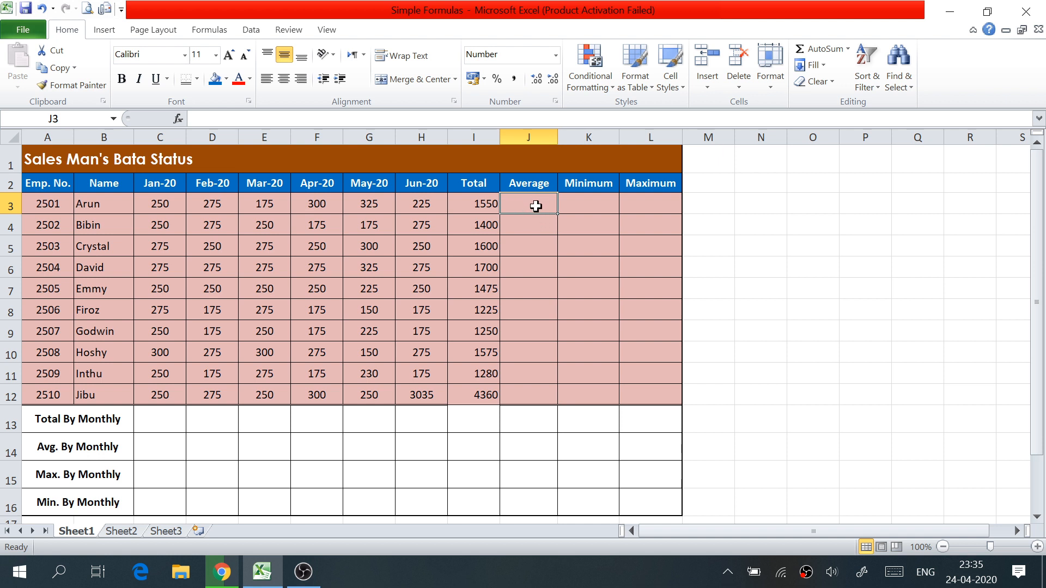
{"action": "left_click", "coordinate": [849, 49]}
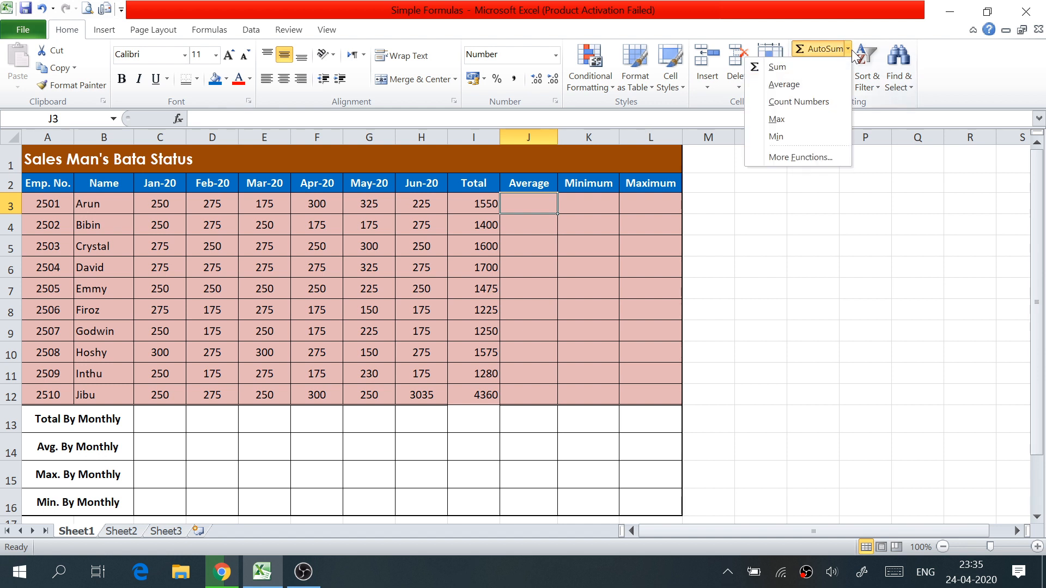
{"action": "left_click", "coordinate": [802, 86]}
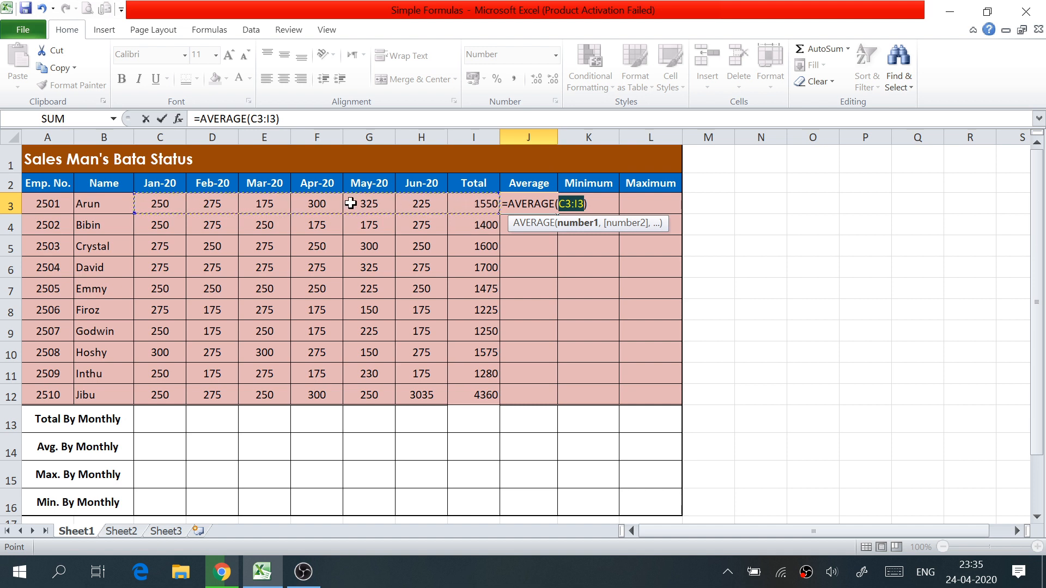
{"action": "left_click_drag", "start_coordinate": [158, 203], "coordinate": [415, 204]}
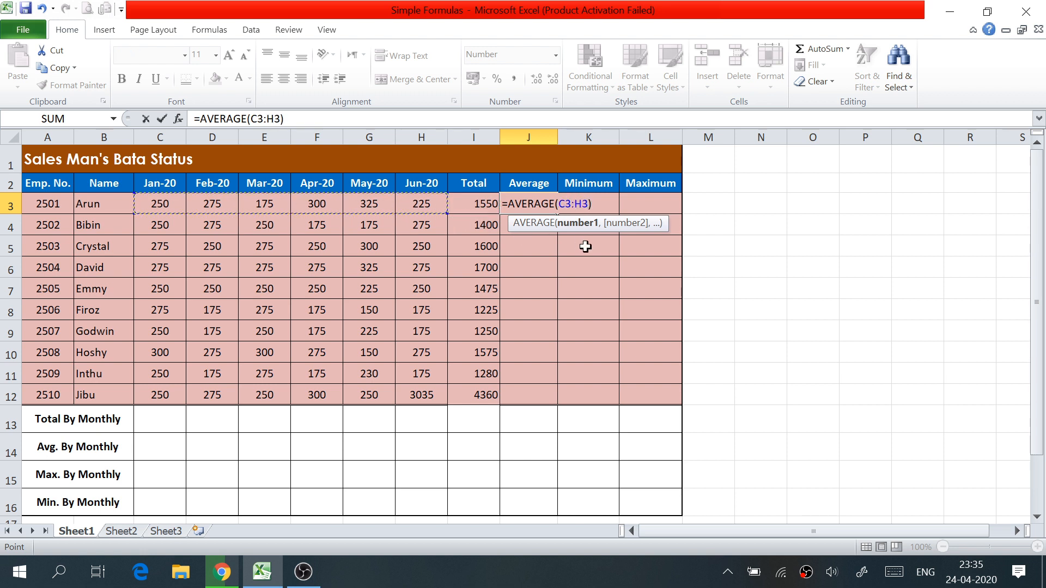
{"action": "key", "text": "Return"}
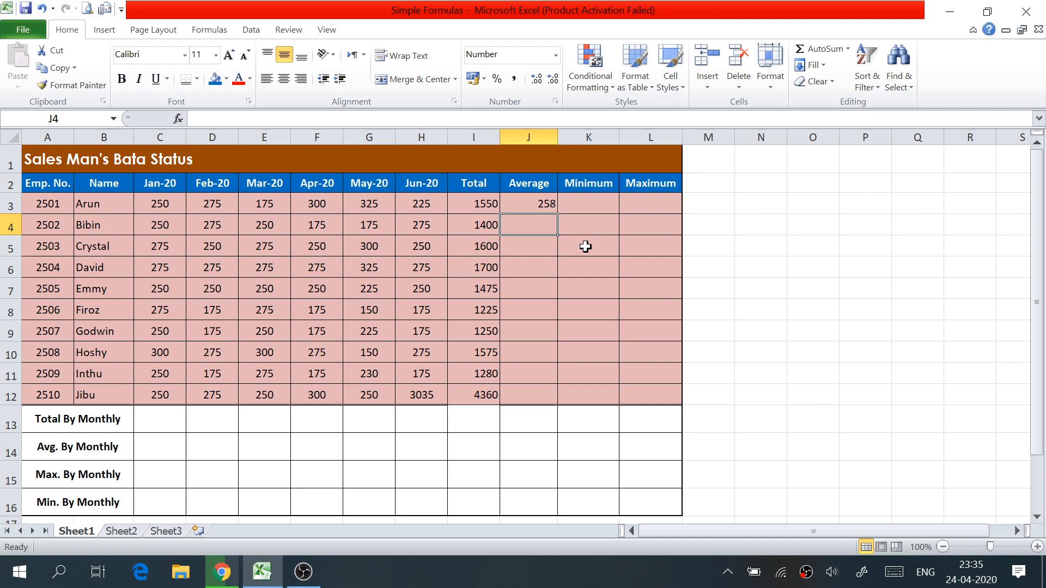
{"action": "left_click", "coordinate": [550, 205]}
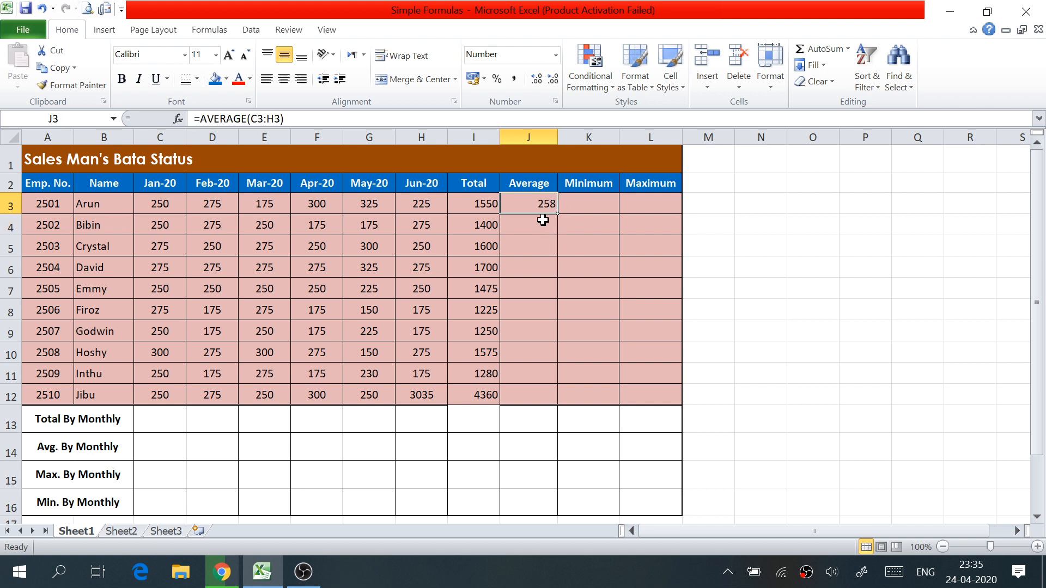
{"action": "left_click", "coordinate": [95, 201]}
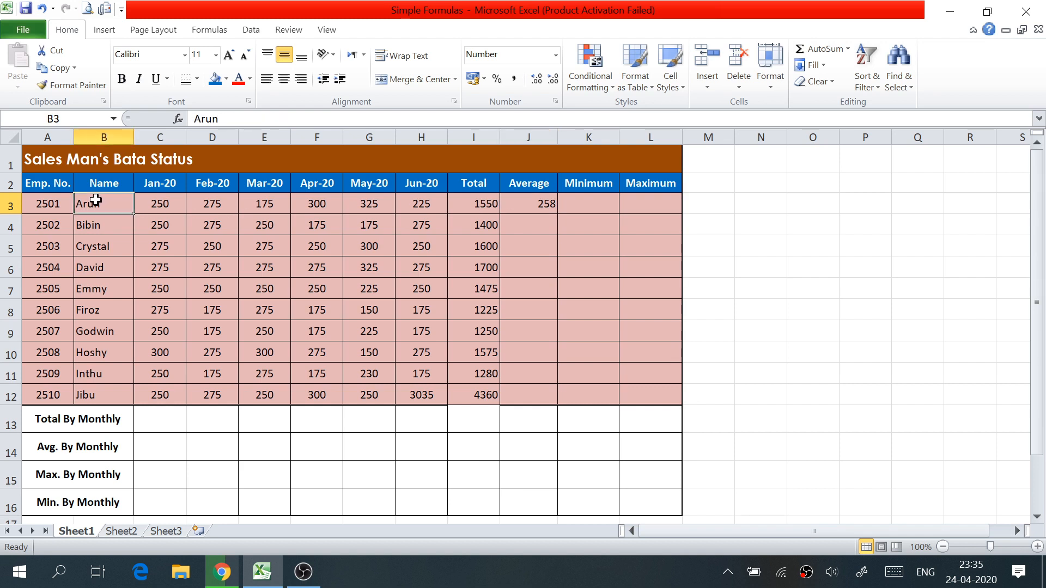
- Fill the AVERAGE formula from J3 down through J12 for all employees
{"action": "left_click", "coordinate": [535, 214]}
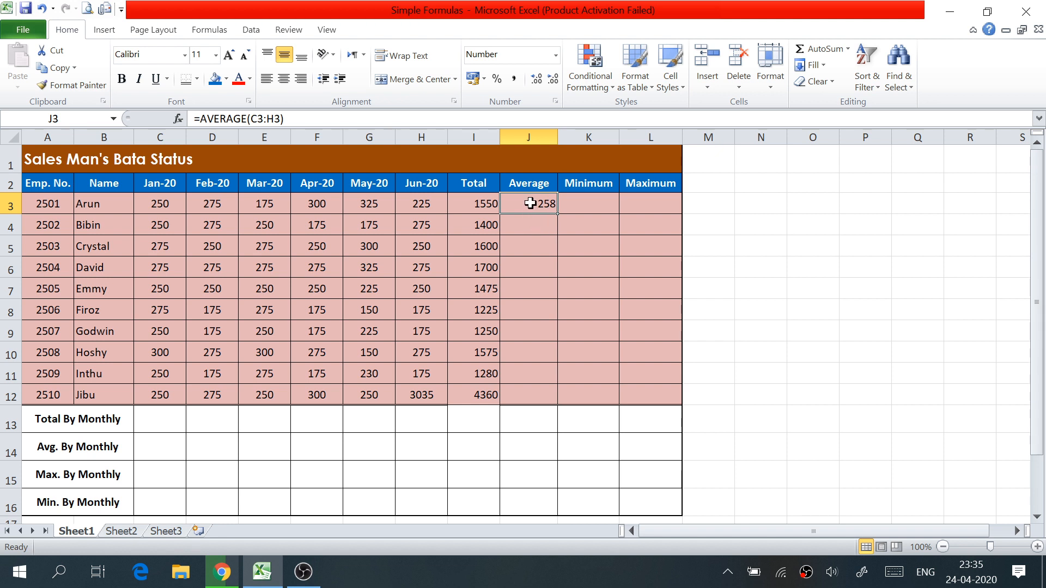
{"action": "left_click_drag", "start_coordinate": [530, 203], "coordinate": [528, 383]}
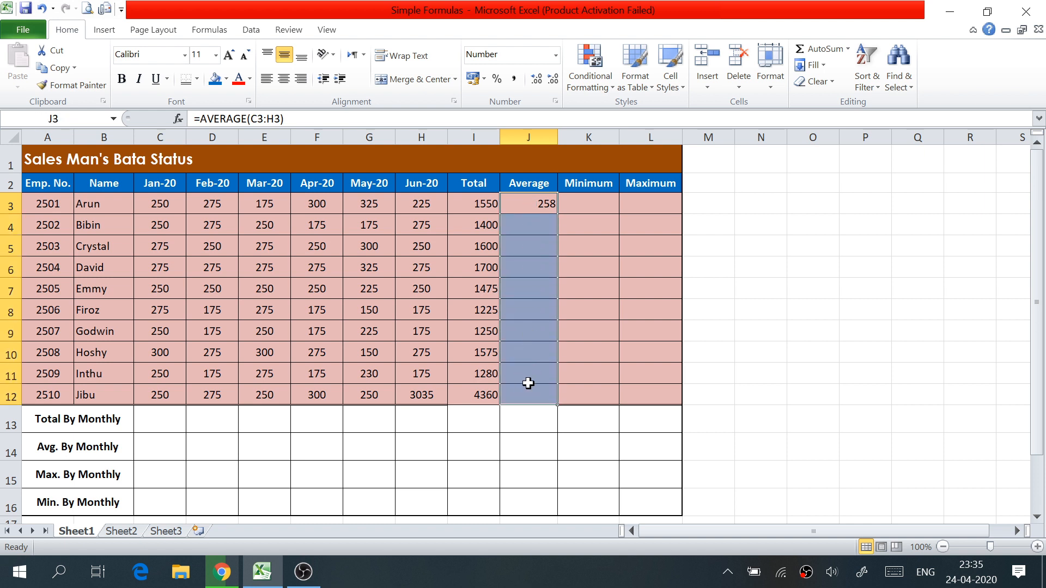
{"action": "left_click", "coordinate": [531, 204]}
{"action": "left_click_drag", "start_coordinate": [531, 204], "coordinate": [532, 266]}
{"action": "left_click", "coordinate": [525, 204]}
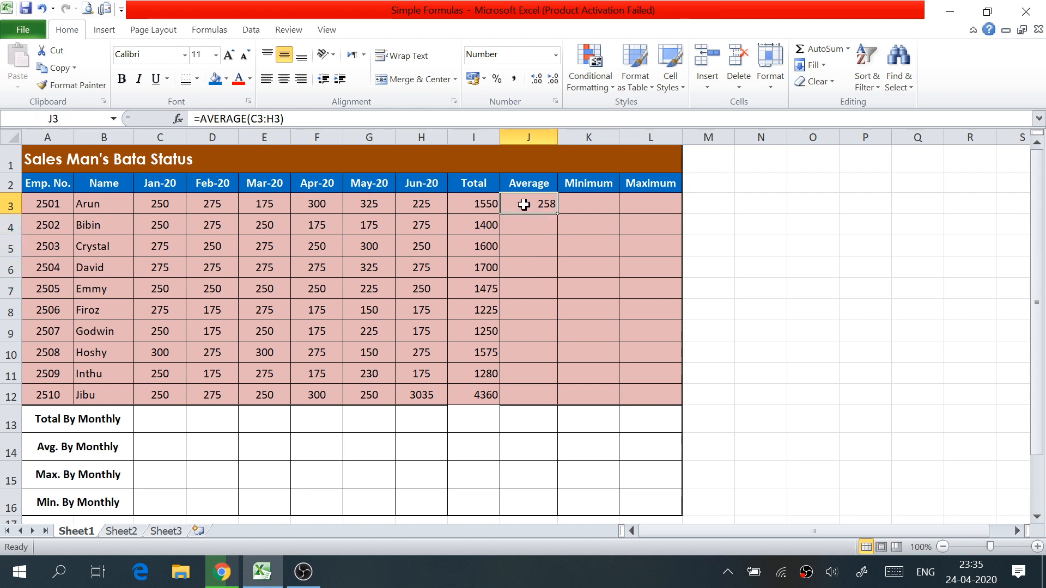
{"action": "left_click_drag", "start_coordinate": [524, 204], "coordinate": [524, 396]}
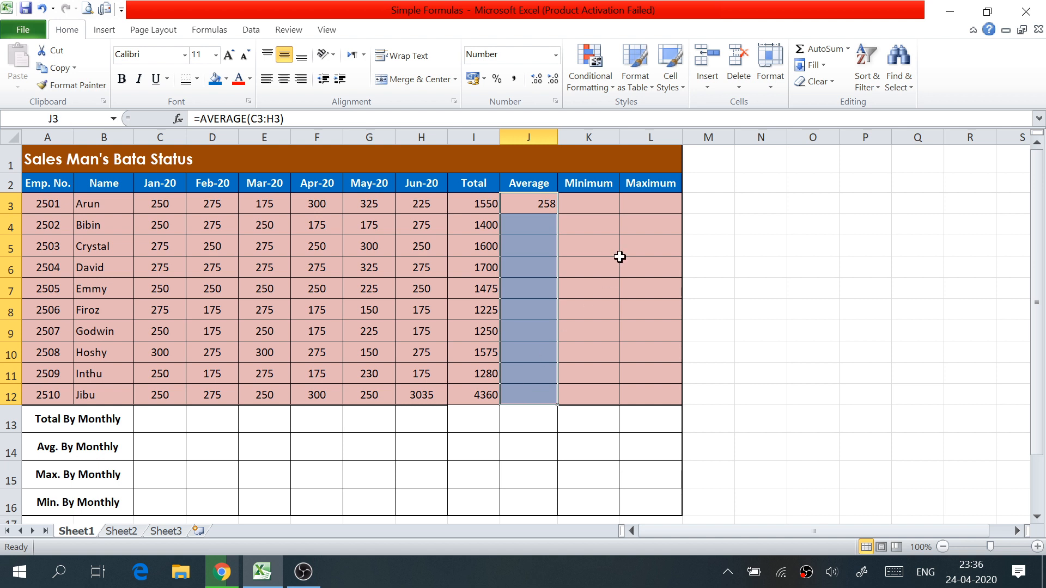
{"action": "key", "text": "ctrl+d"}
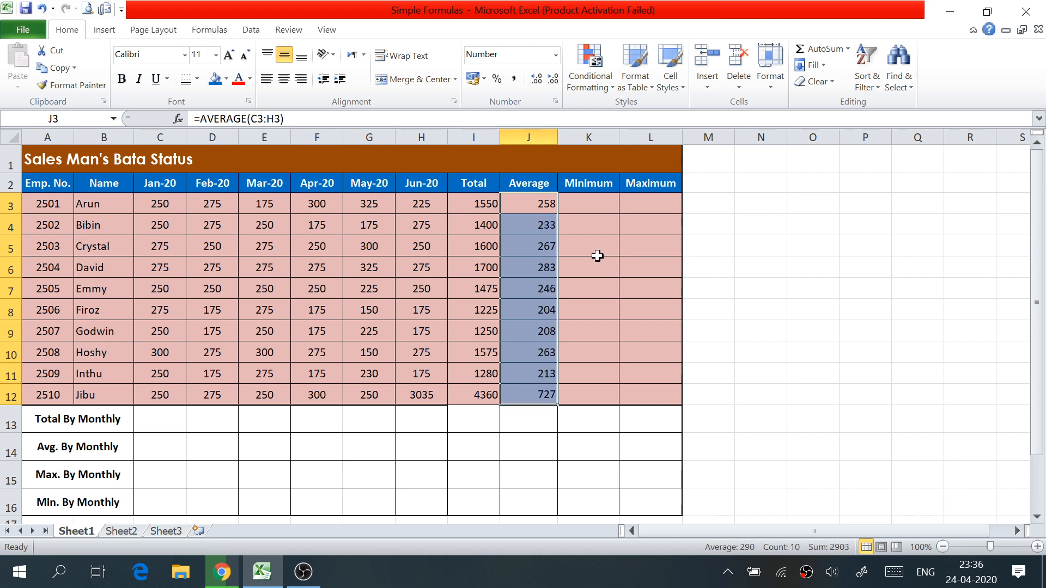
{"action": "left_click", "coordinate": [599, 255]}
{"action": "left_click", "coordinate": [538, 204]}
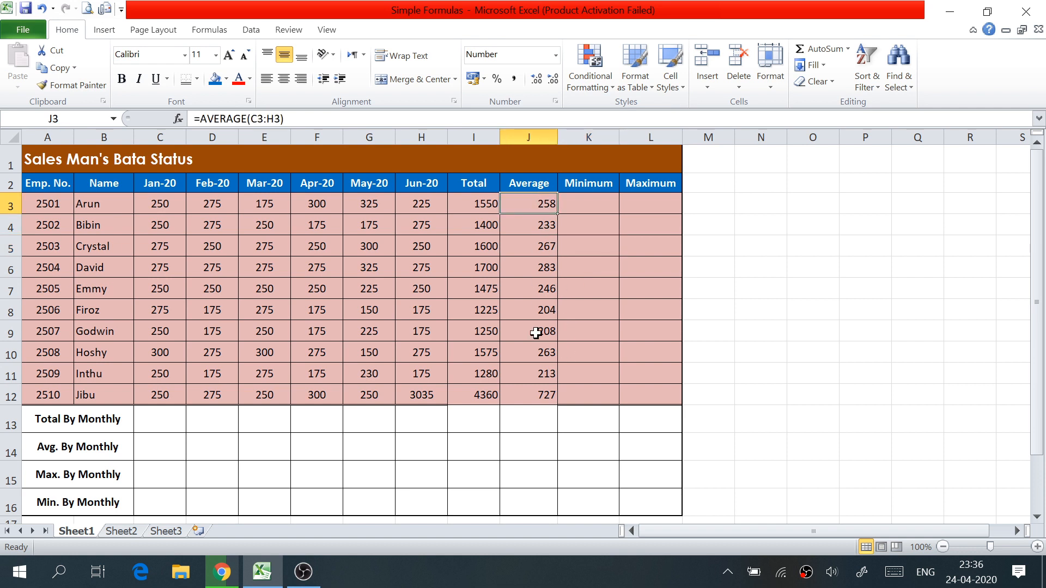
{"action": "left_click", "coordinate": [536, 393]}
- Center the values horizontally in the Average column J3:J12 and the Total column I3:I12
{"action": "left_click_drag", "start_coordinate": [532, 201], "coordinate": [532, 395]}
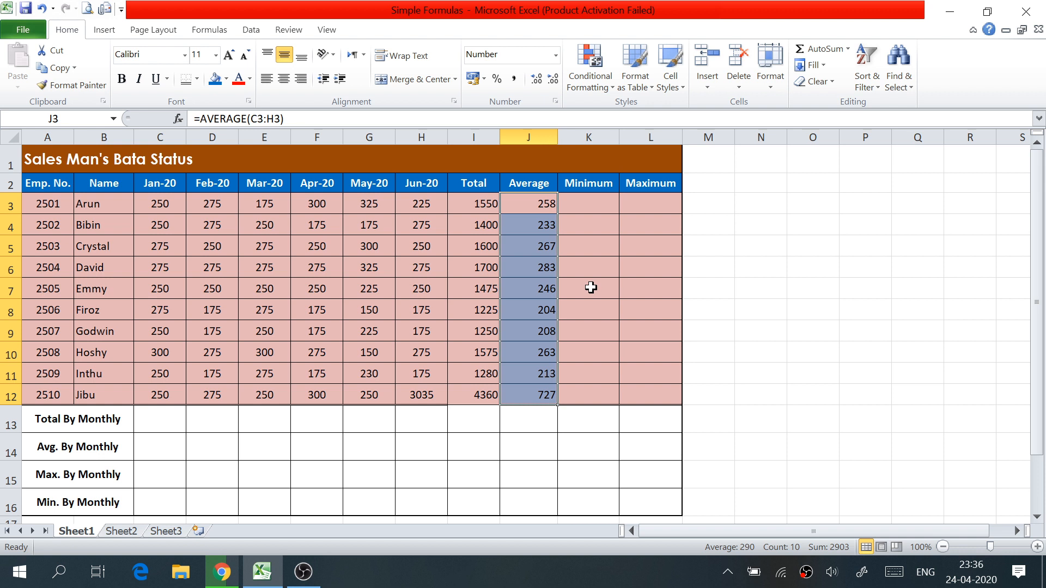
{"action": "left_click", "coordinate": [284, 78]}
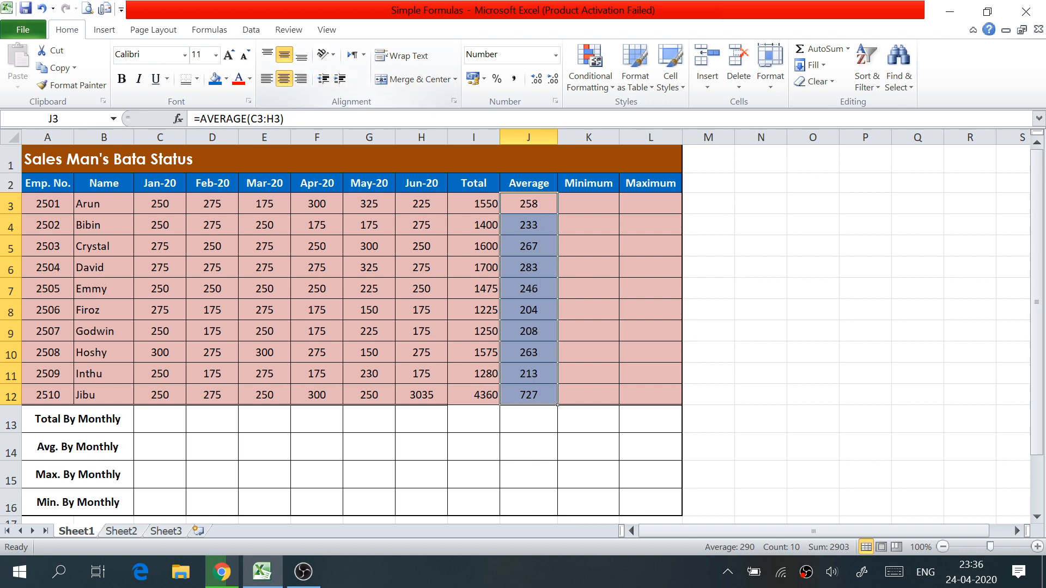
{"action": "left_click_drag", "start_coordinate": [479, 204], "coordinate": [479, 395]}
{"action": "left_click", "coordinate": [282, 80]}
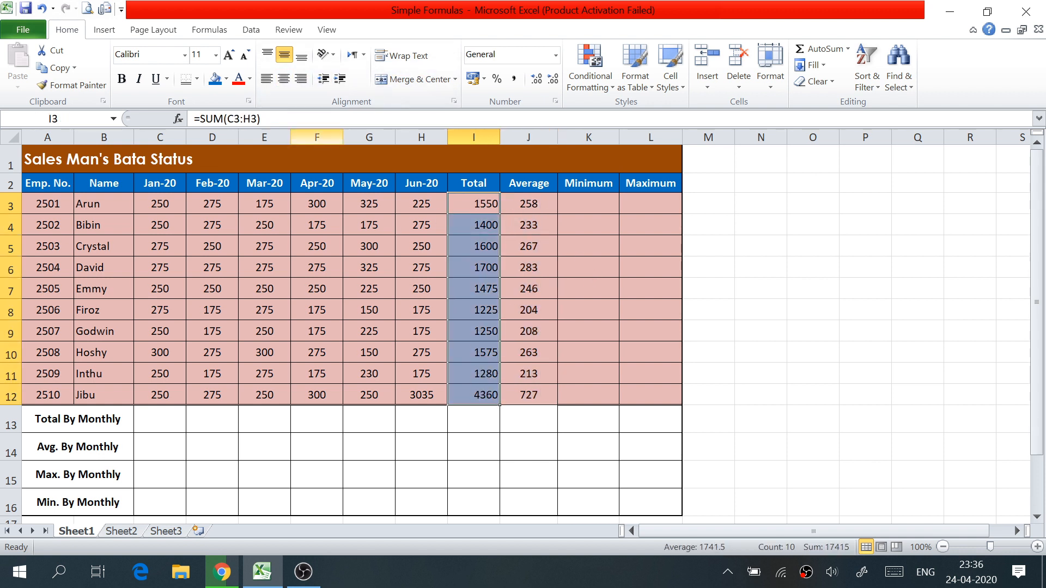
{"action": "left_click_drag", "start_coordinate": [528, 203], "coordinate": [529, 395]}
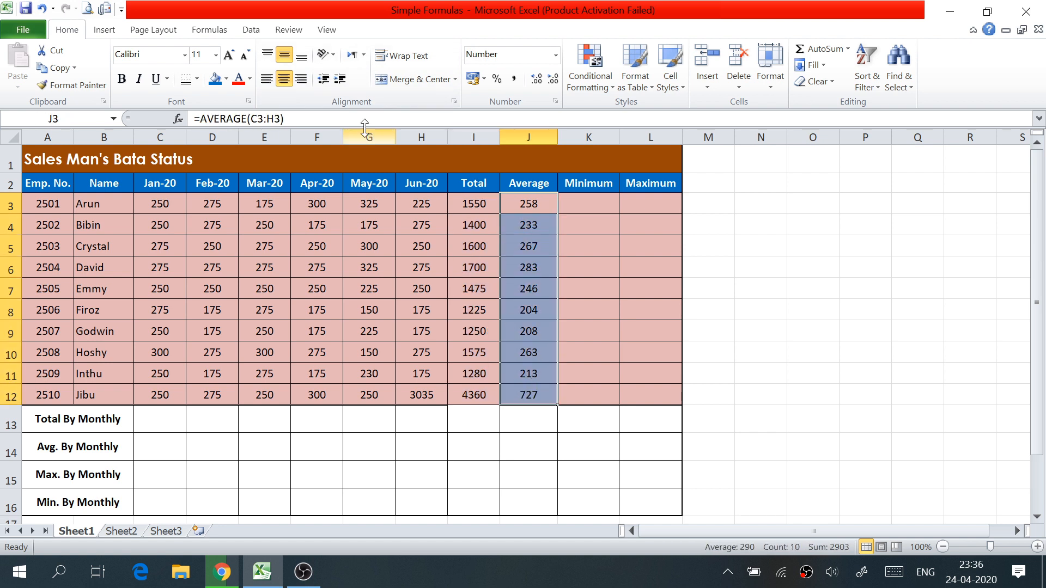
- Review the first employee's monthly amounts from January to June in C3:H3 to compare them for the minimum
{"action": "left_click", "coordinate": [587, 202]}
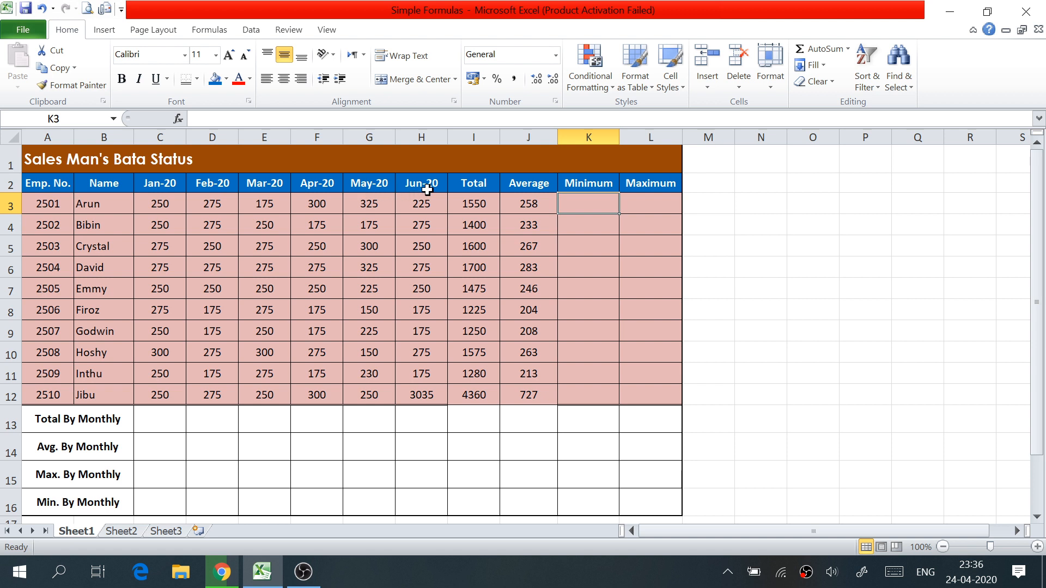
{"action": "left_click_drag", "start_coordinate": [179, 198], "coordinate": [426, 204]}
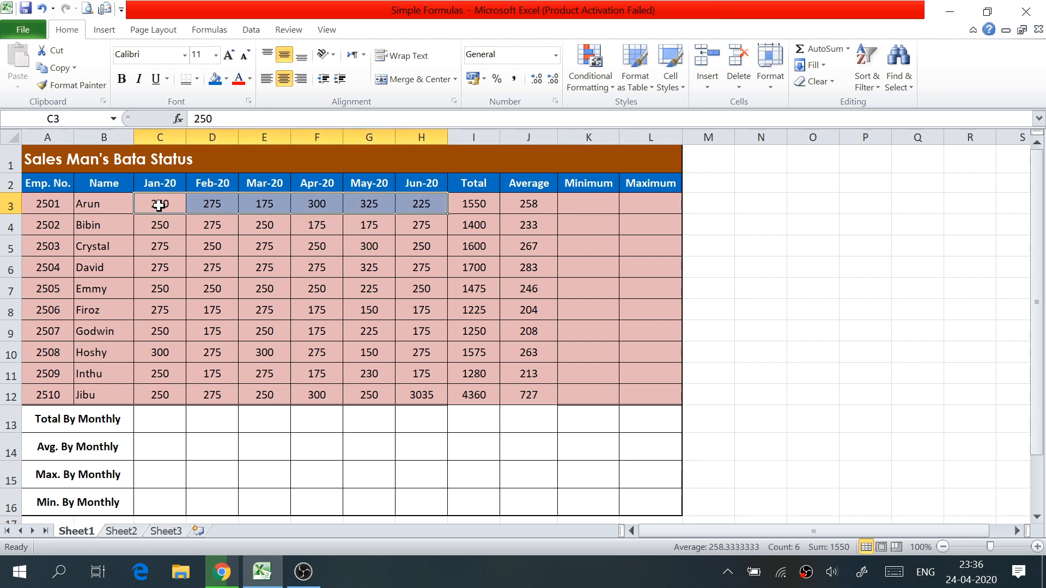
{"action": "left_click", "coordinate": [277, 203]}
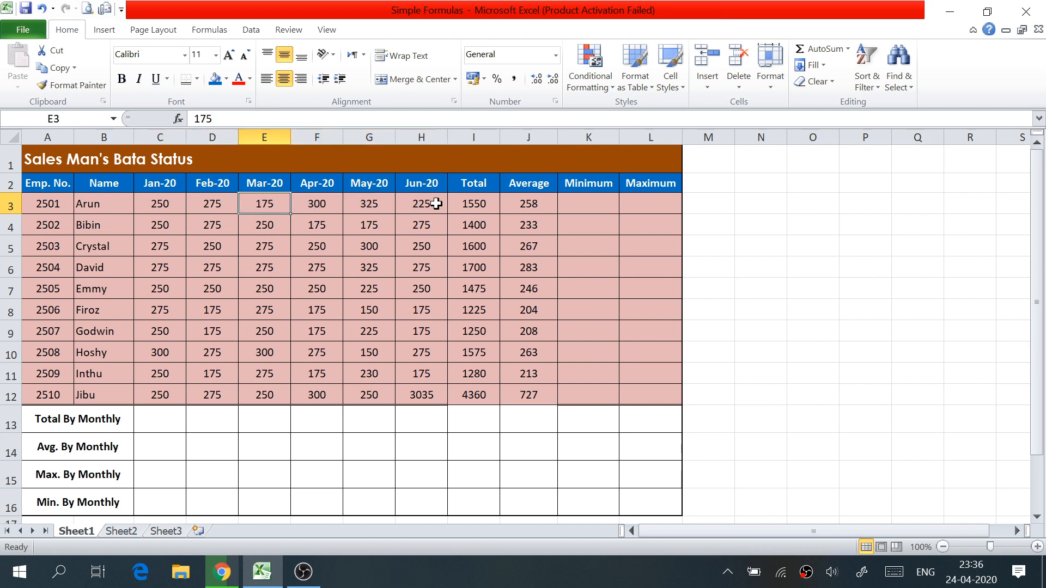
{"action": "left_click", "coordinate": [367, 203]}
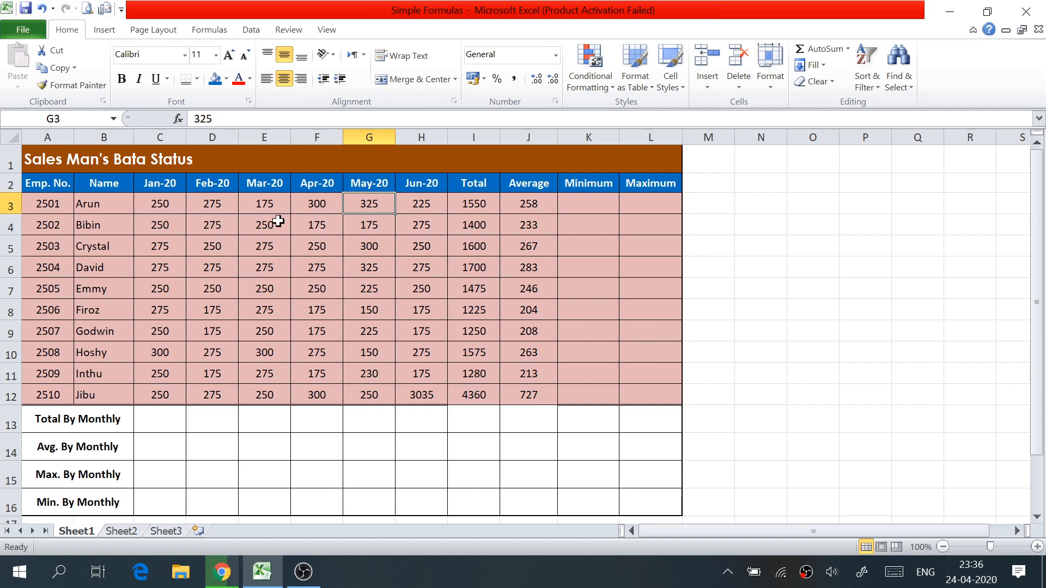
{"action": "left_click", "coordinate": [149, 206]}
{"action": "left_click", "coordinate": [203, 207]}
{"action": "left_click", "coordinate": [255, 206]}
{"action": "left_click", "coordinate": [316, 206]}
{"action": "left_click", "coordinate": [368, 206]}
{"action": "left_click", "coordinate": [418, 206]}
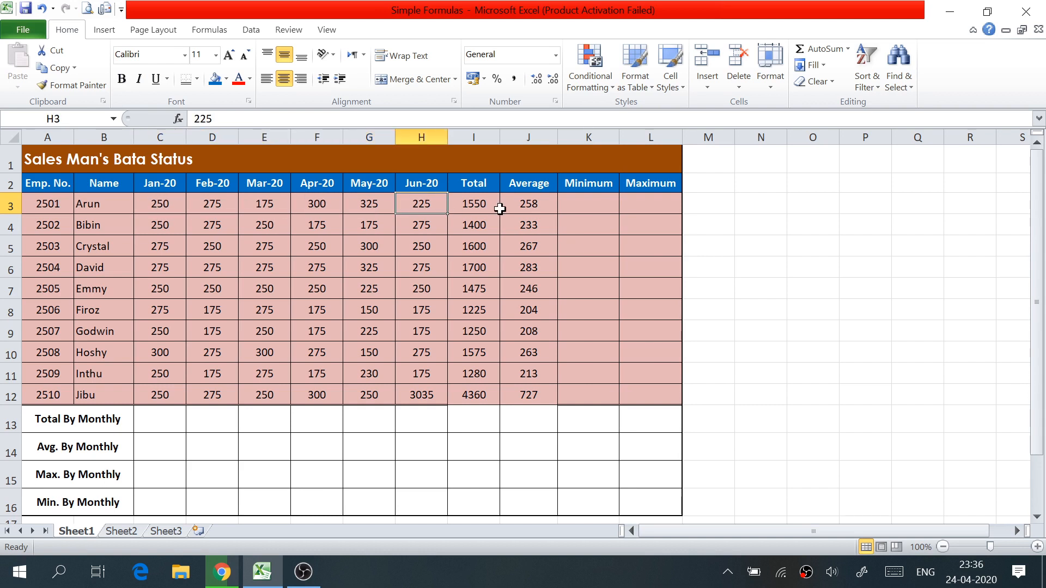
- Calculate the first employee's minimum in K3 with AutoSum's Min function, limiting the range to C3:H3
{"action": "left_click", "coordinate": [597, 207]}
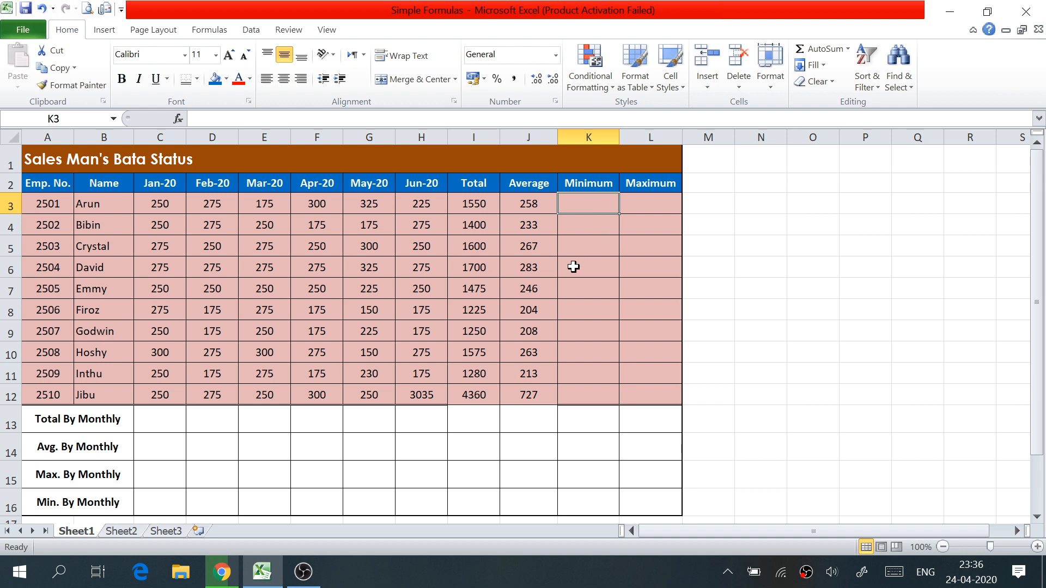
{"action": "left_click", "coordinate": [848, 50]}
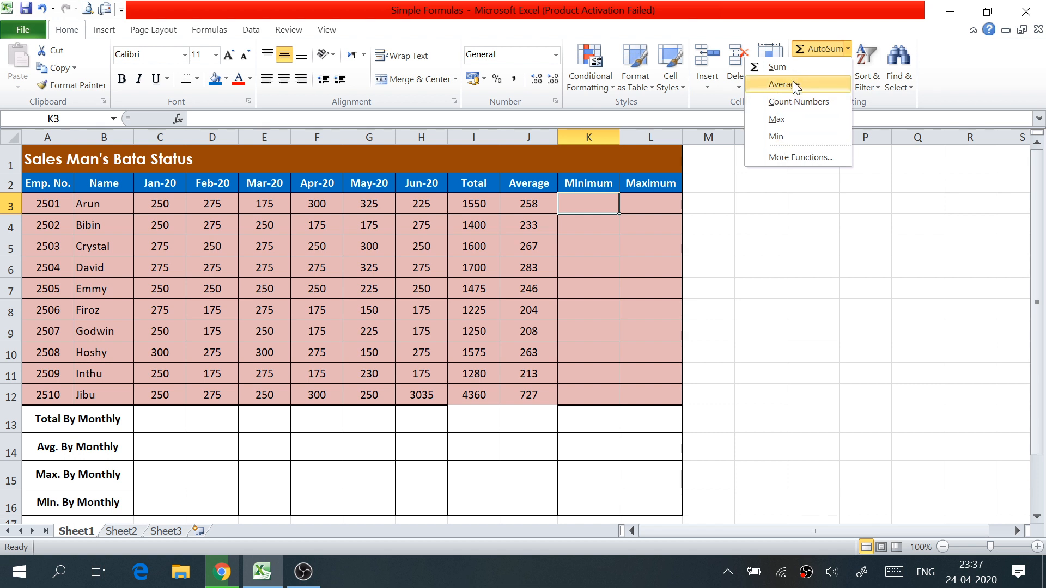
{"action": "left_click", "coordinate": [775, 137]}
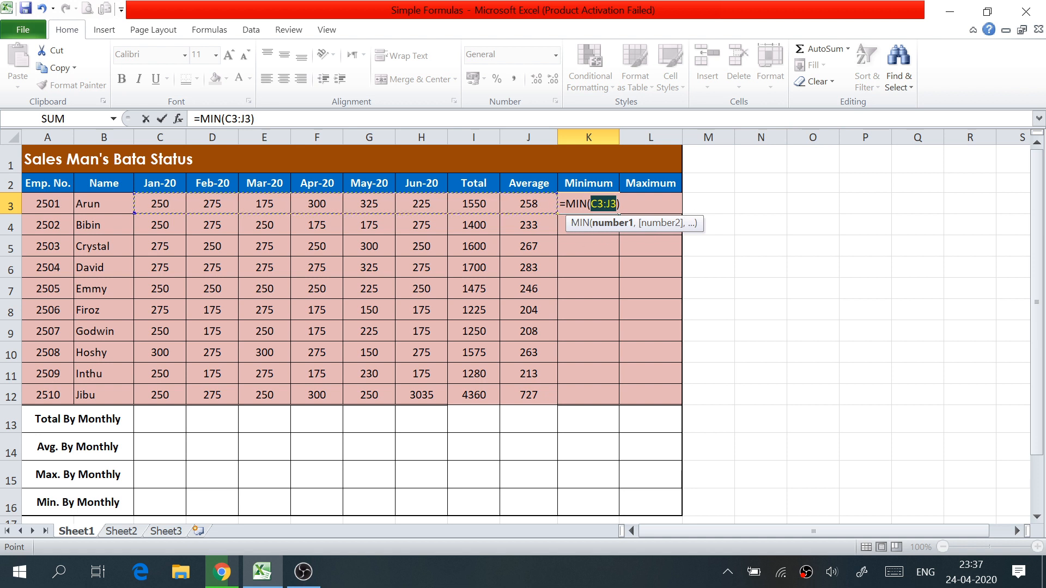
{"action": "left_click_drag", "start_coordinate": [159, 203], "coordinate": [426, 206]}
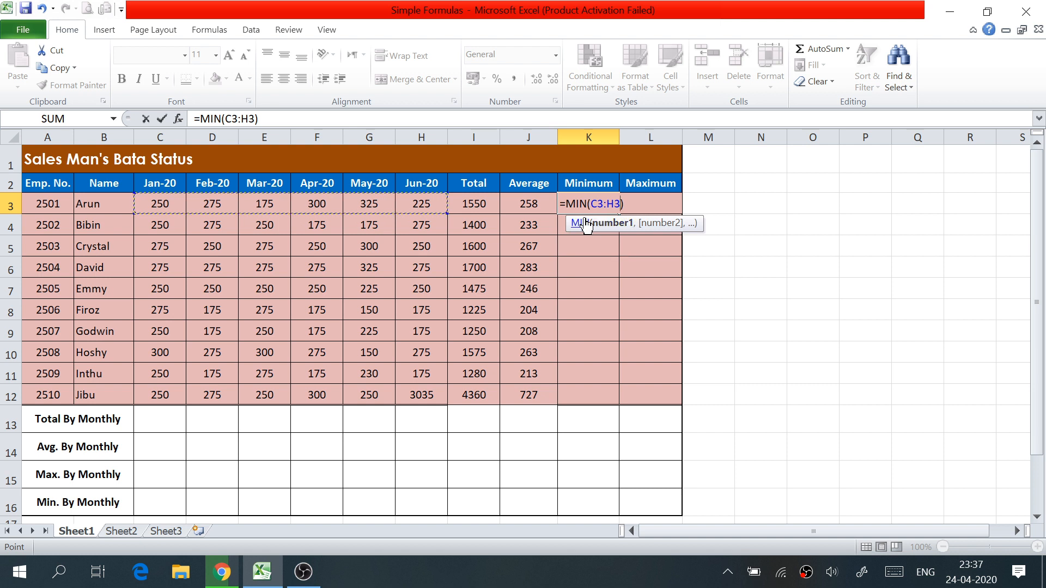
{"action": "left_click_drag", "start_coordinate": [163, 205], "coordinate": [427, 213]}
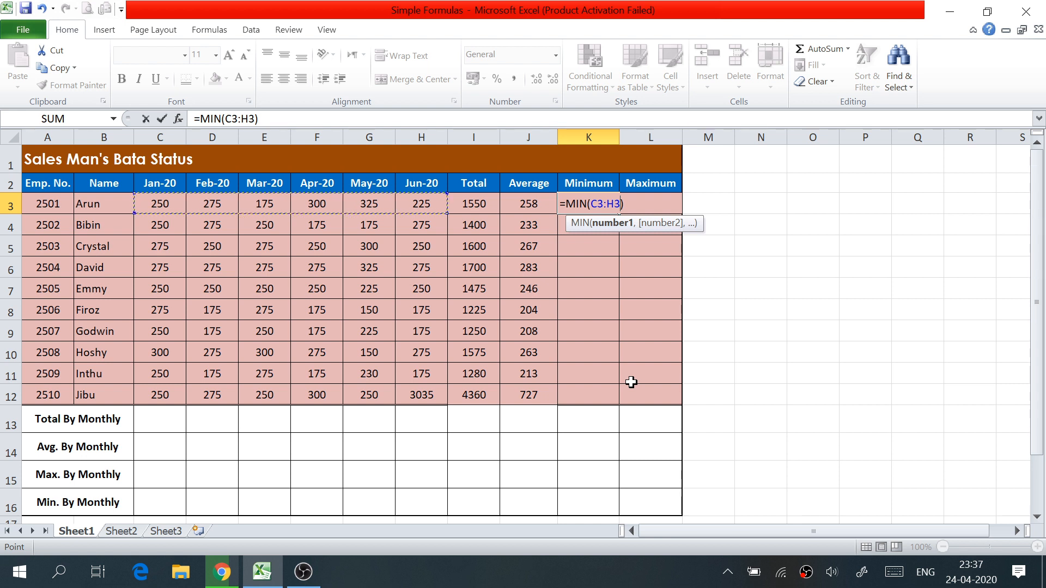
{"action": "key", "text": "Return"}
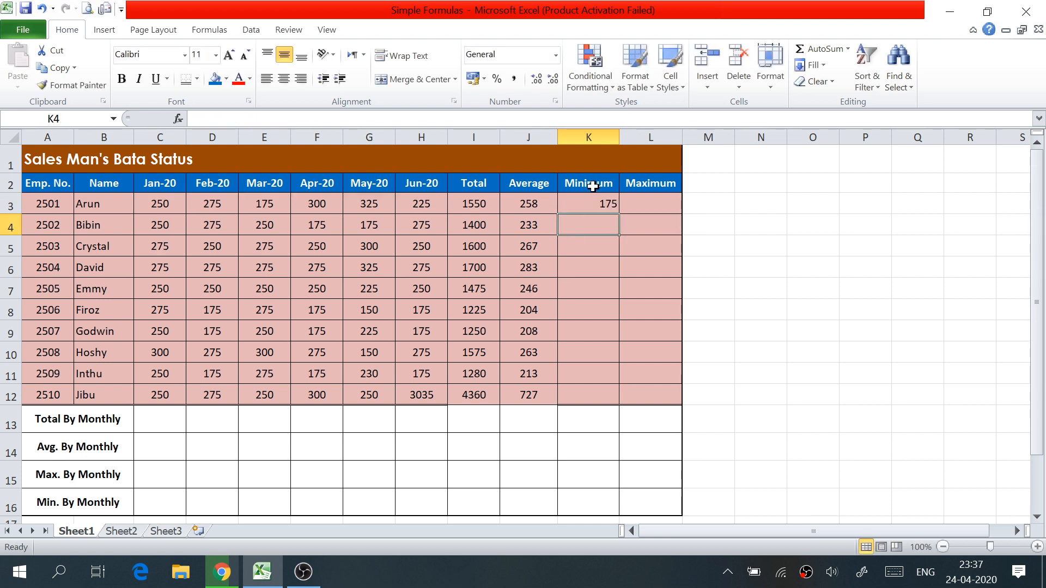
- Center K3 horizontally and fill its MIN formula down through K12 for all employees
{"action": "left_click", "coordinate": [591, 202]}
{"action": "left_click", "coordinate": [281, 80]}
{"action": "left_click_drag", "start_coordinate": [603, 207], "coordinate": [594, 396]}
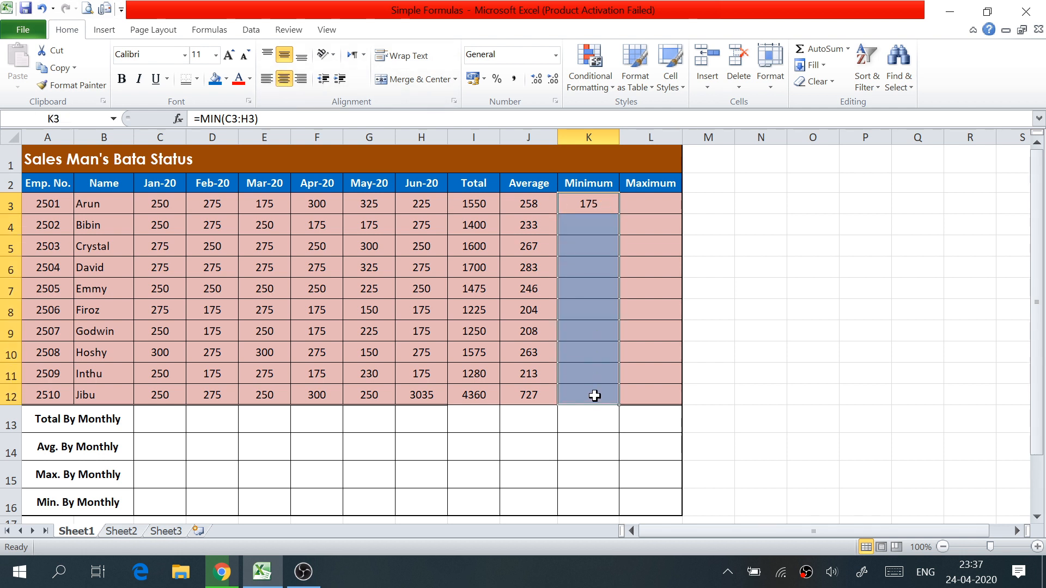
{"action": "key", "text": "ctrl+d"}
- Examine the employee minimums and their formulas in the Minimum column K3:K12
{"action": "left_click", "coordinate": [599, 329]}
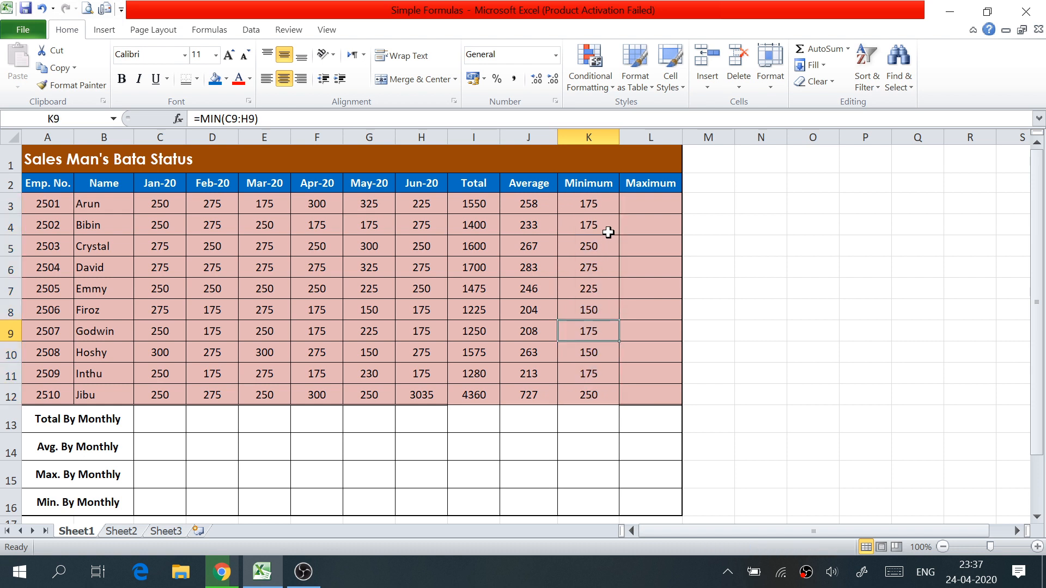
{"action": "left_click_drag", "start_coordinate": [603, 203], "coordinate": [599, 391]}
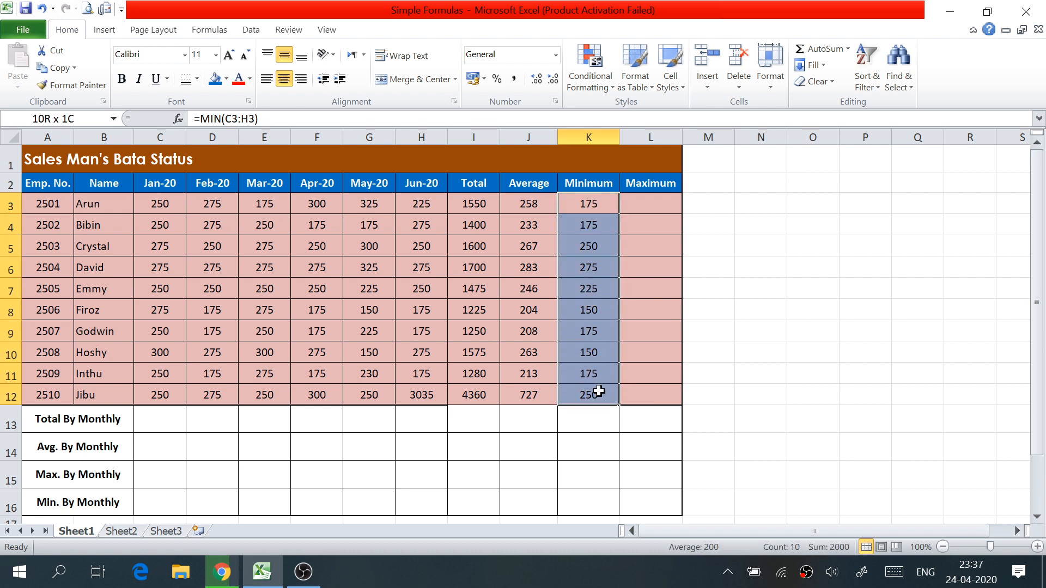
{"action": "left_click", "coordinate": [608, 210]}
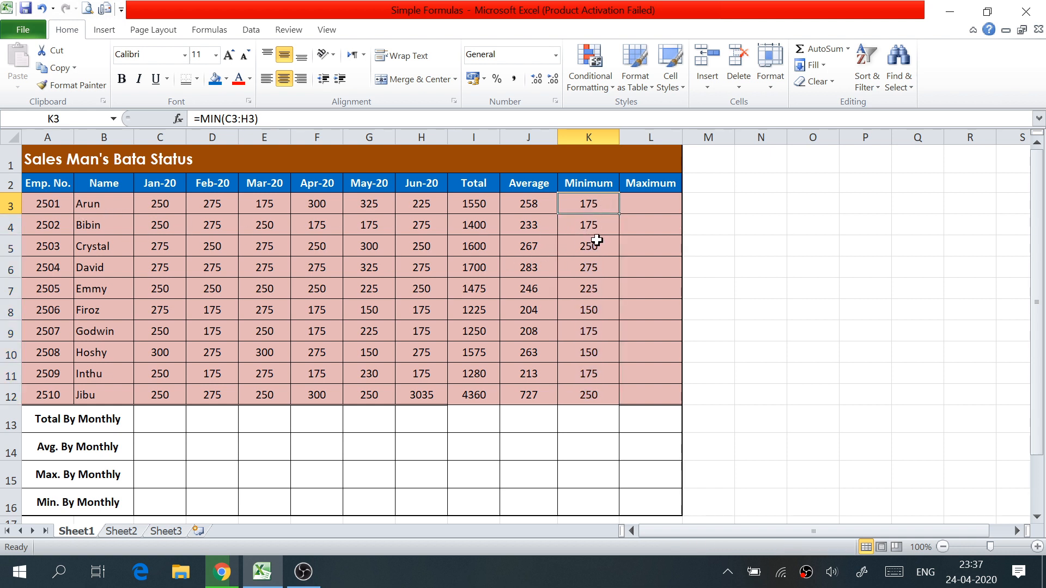
{"action": "left_click_drag", "start_coordinate": [598, 207], "coordinate": [601, 392]}
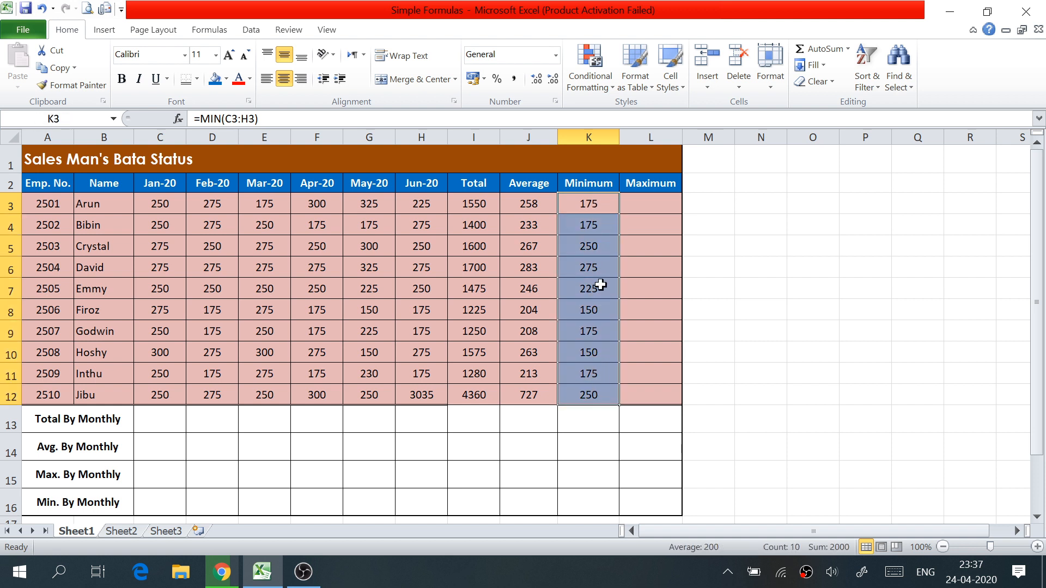
{"action": "left_click_drag", "start_coordinate": [601, 207], "coordinate": [602, 397]}
{"action": "left_click", "coordinate": [593, 208]}
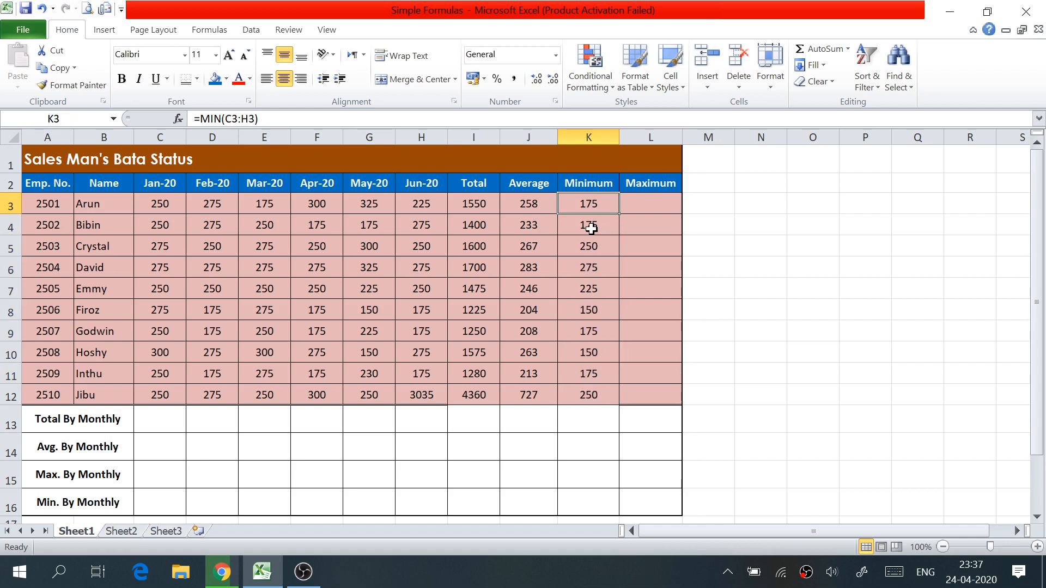
{"action": "left_click", "coordinate": [591, 229]}
{"action": "left_click", "coordinate": [588, 308]}
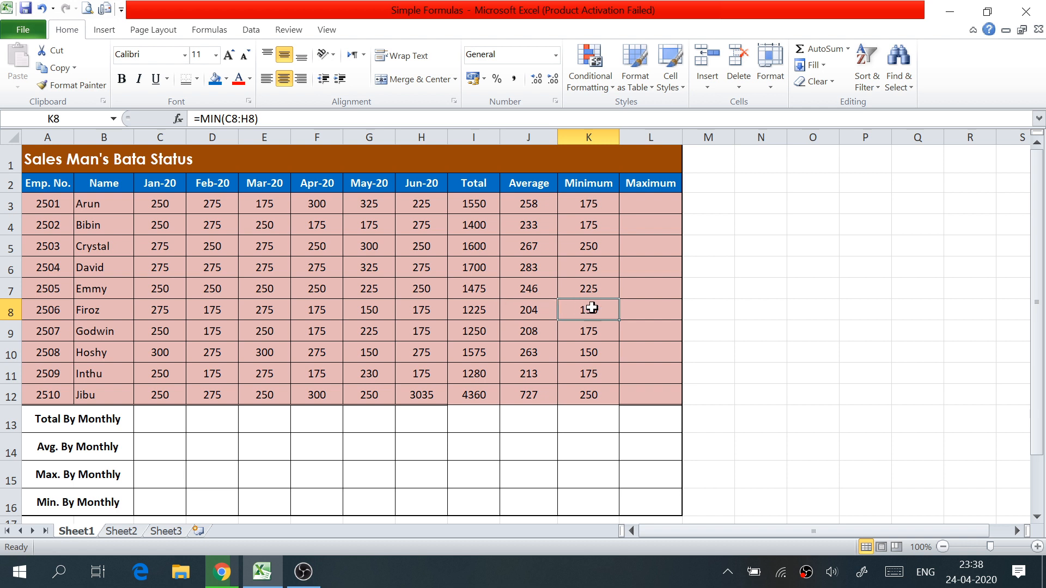
{"action": "left_click", "coordinate": [599, 356]}
- Calculate the first employee's maximum in L3 with AutoSum's Max function, limiting the range to C3:H3
{"action": "left_click", "coordinate": [649, 212]}
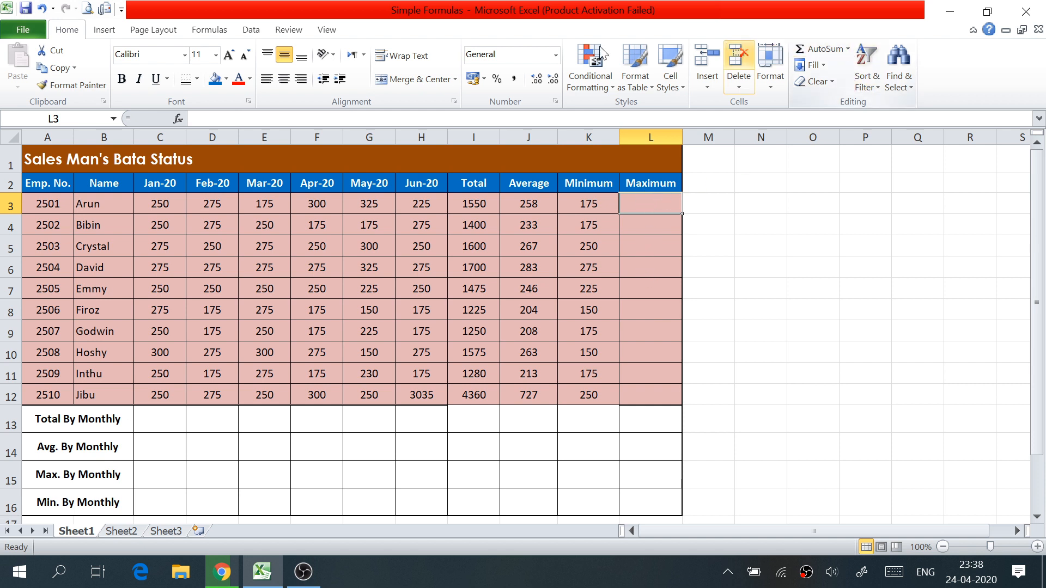
{"action": "left_click", "coordinate": [849, 49]}
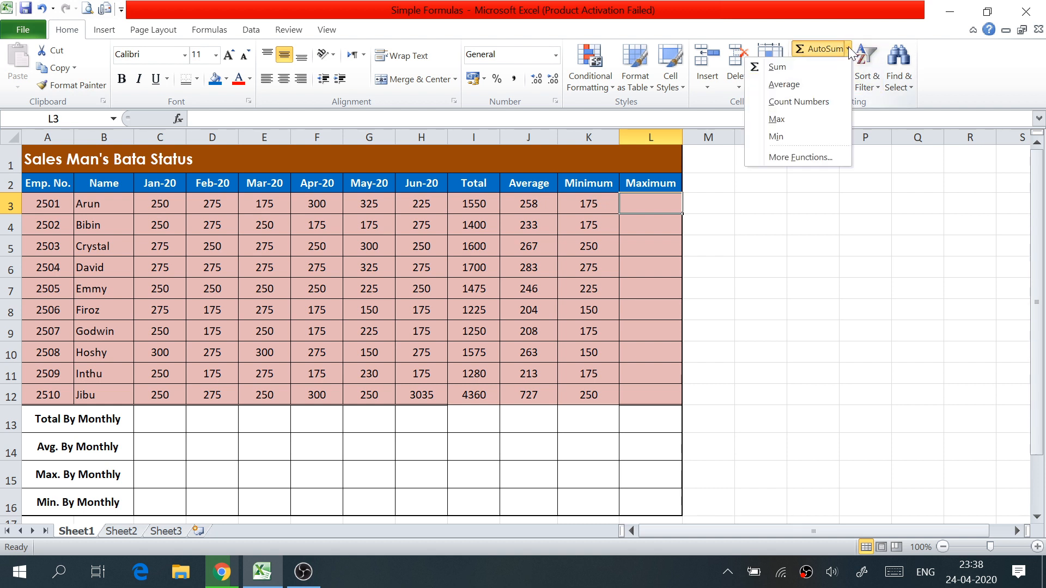
{"action": "left_click", "coordinate": [779, 119]}
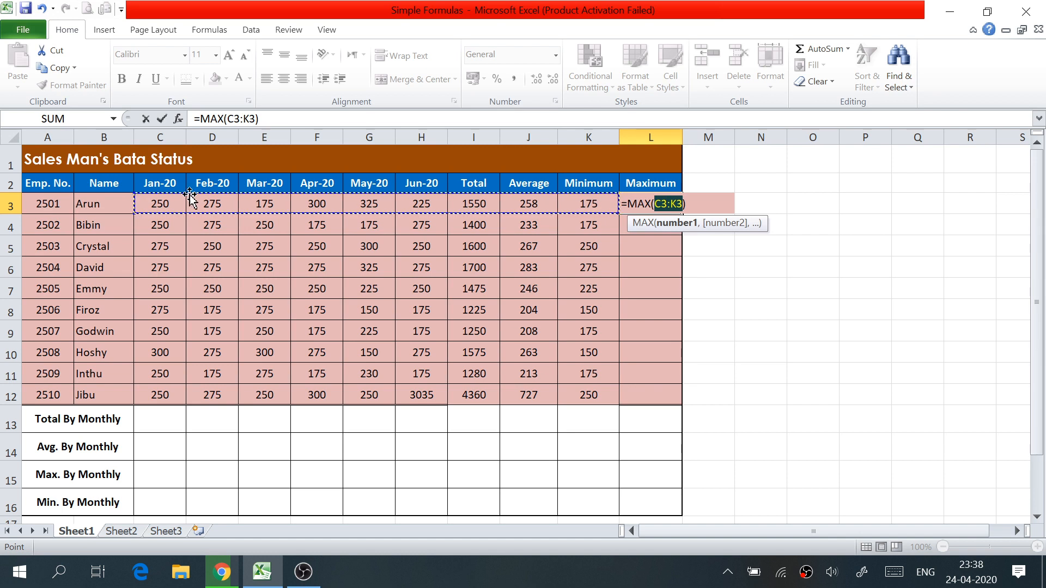
{"action": "left_click", "coordinate": [152, 203]}
{"action": "left_click_drag", "start_coordinate": [153, 203], "coordinate": [434, 203]}
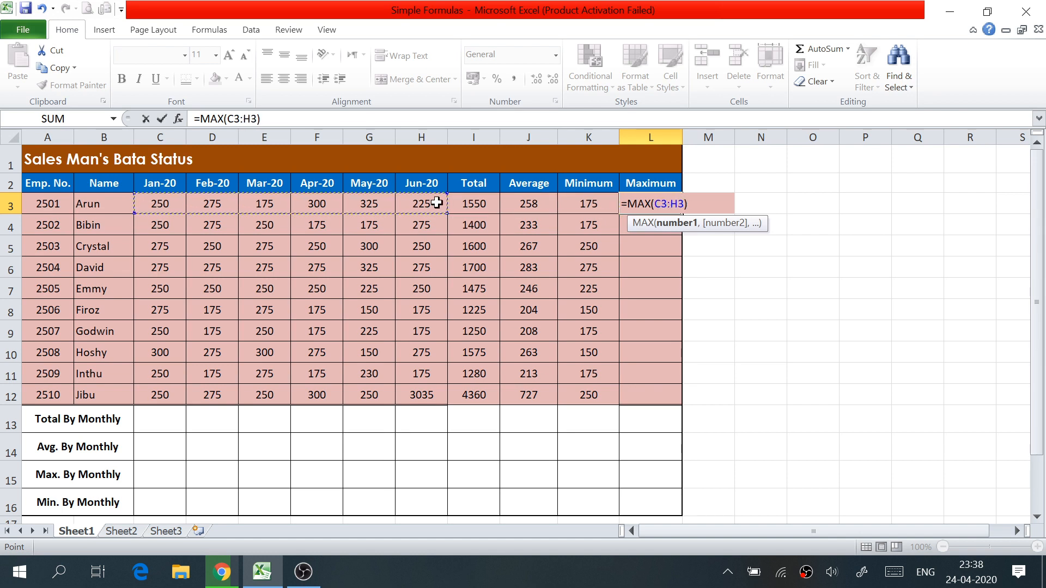
{"action": "key", "text": "Return"}
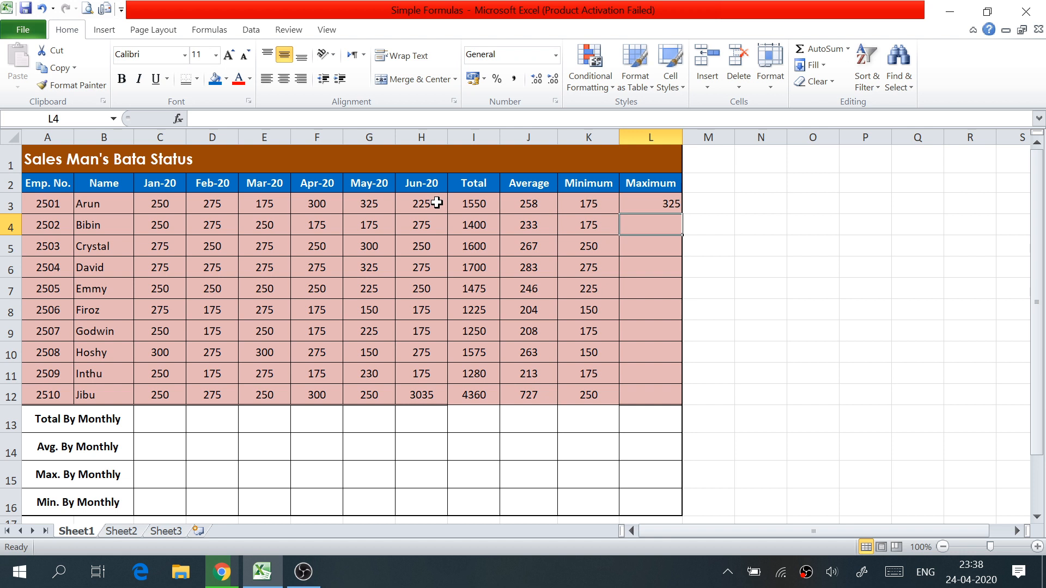
{"action": "left_click", "coordinate": [655, 204]}
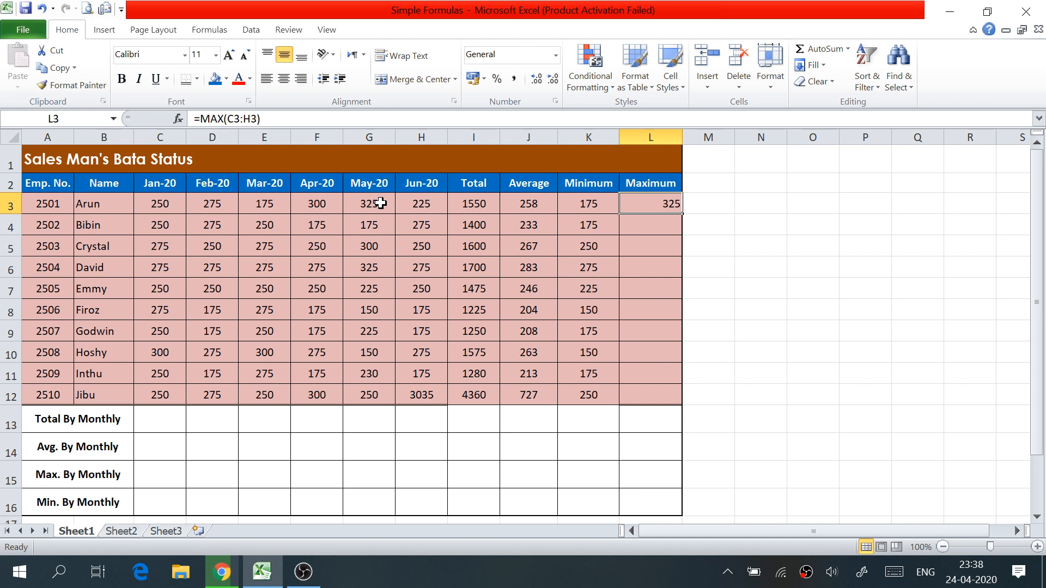
- Shade the January to June amounts in C3:H12 with a light aqua-blue theme fill color
{"action": "left_click_drag", "start_coordinate": [429, 203], "coordinate": [178, 386]}
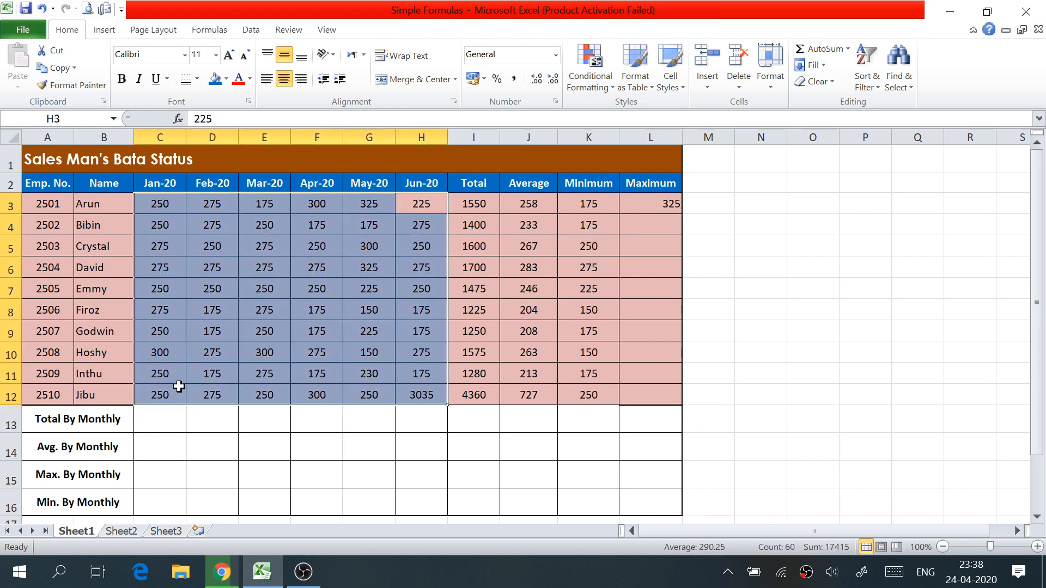
{"action": "left_click", "coordinate": [226, 79]}
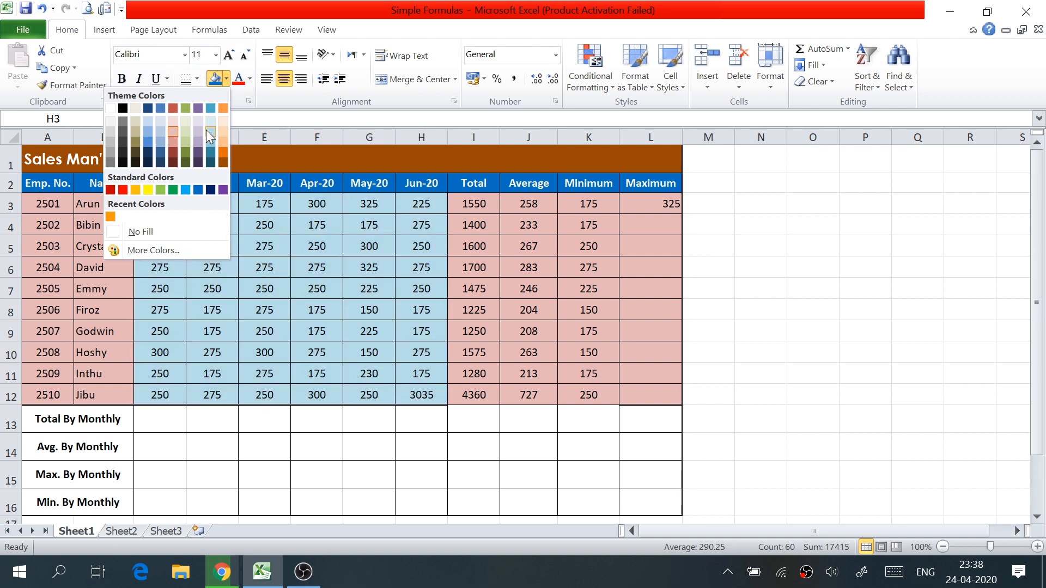
{"action": "left_click", "coordinate": [210, 131]}
{"action": "left_click", "coordinate": [351, 246]}
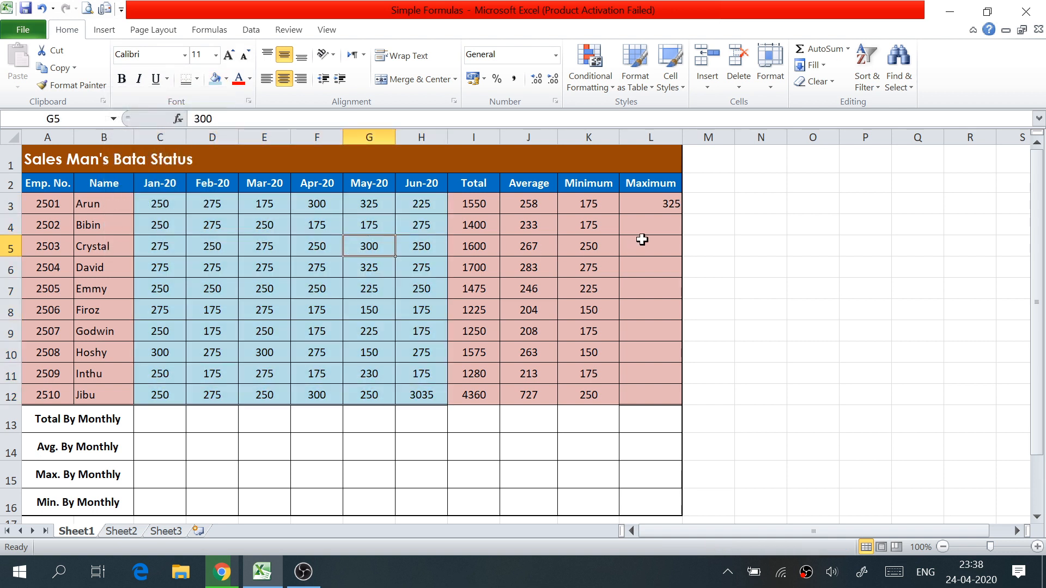
- Center the Maximum column L3:L12 horizontally and fill the MAX formula from L3 down through L12
{"action": "left_click", "coordinate": [663, 207]}
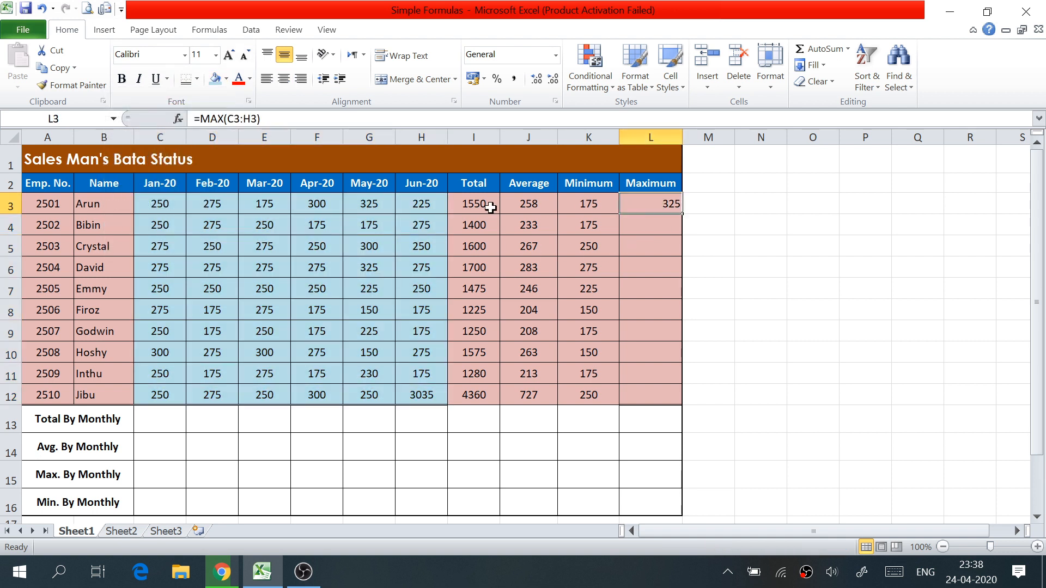
{"action": "left_click", "coordinate": [116, 204]}
{"action": "left_click", "coordinate": [375, 206]}
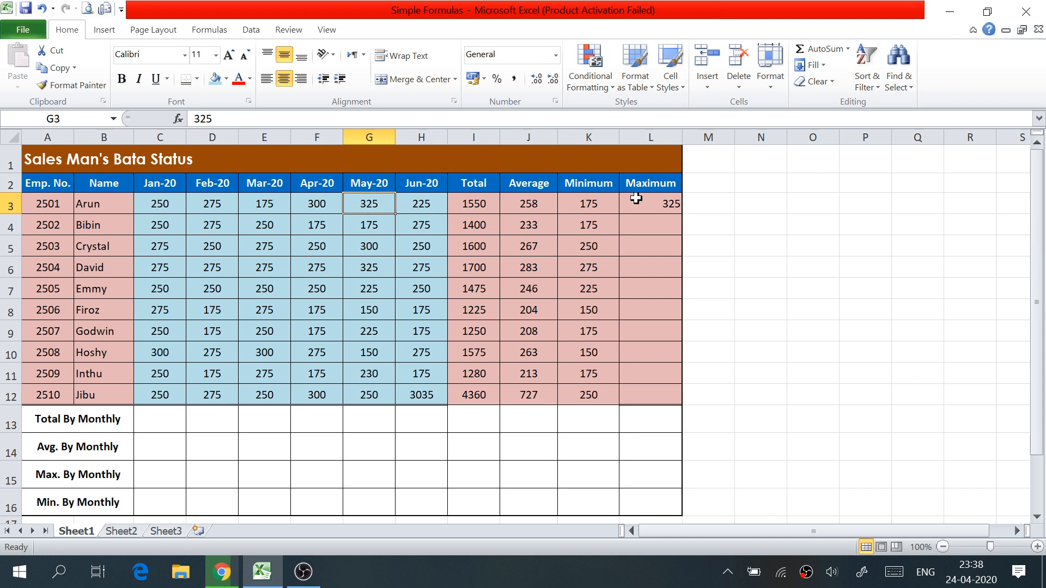
{"action": "left_click_drag", "start_coordinate": [652, 205], "coordinate": [656, 395]}
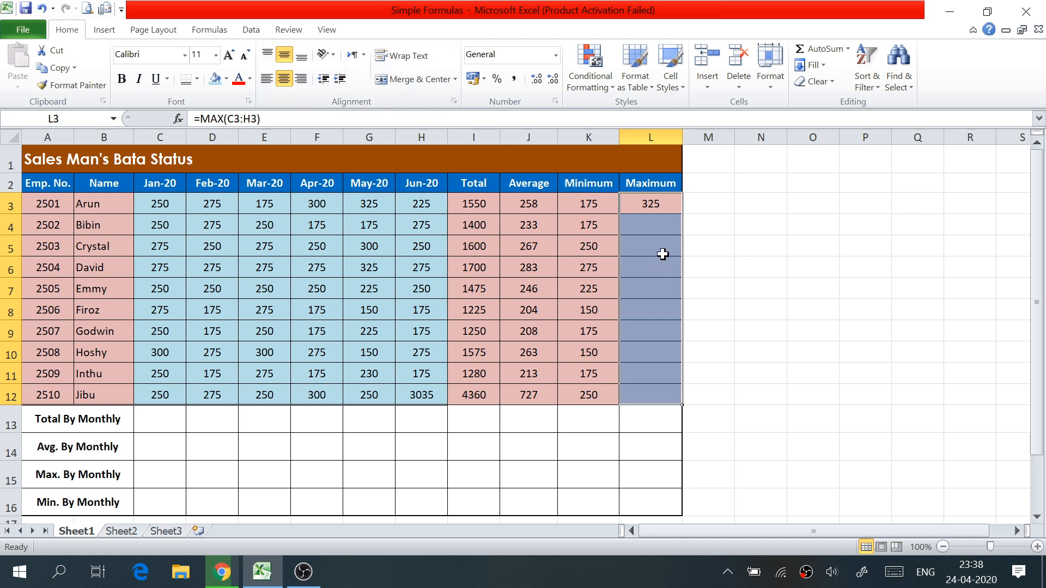
{"action": "left_click_drag", "start_coordinate": [658, 203], "coordinate": [645, 400]}
{"action": "key", "text": "ctrl+d"}
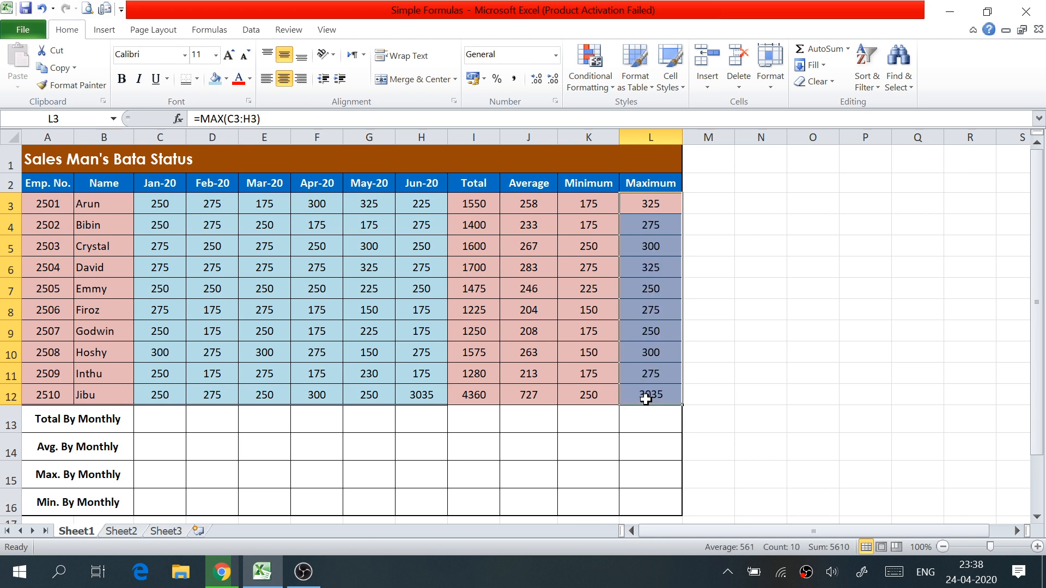
- Review the employee maximums and the Total, Average, Minimum and Maximum columns, along with the monthly summary rows below
{"action": "left_click", "coordinate": [645, 323]}
{"action": "left_click", "coordinate": [750, 332]}
{"action": "left_click", "coordinate": [655, 232]}
{"action": "left_click", "coordinate": [650, 310]}
{"action": "left_click_drag", "start_coordinate": [467, 184], "coordinate": [659, 185]}
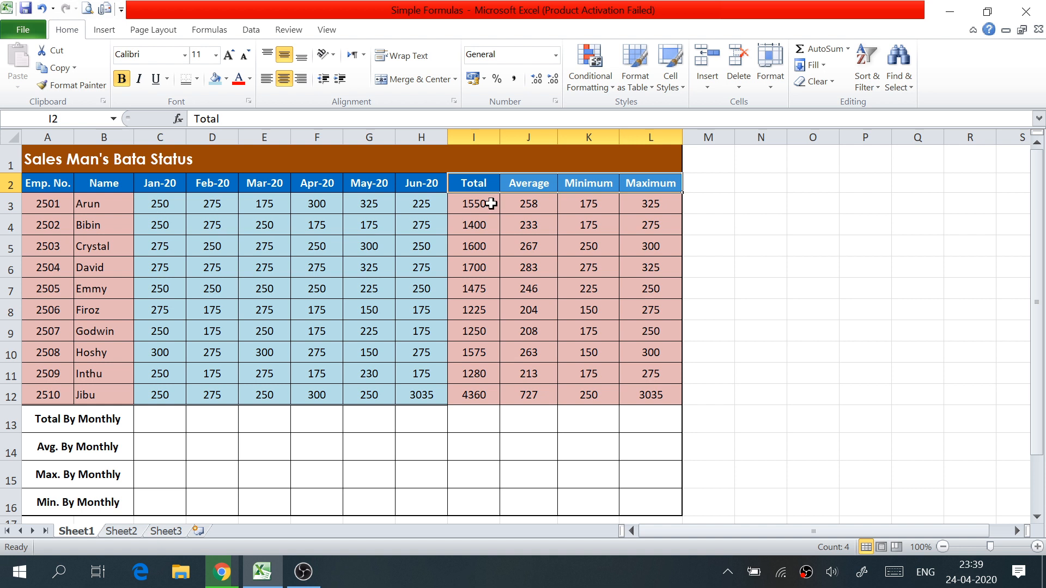
{"action": "left_click_drag", "start_coordinate": [495, 206], "coordinate": [638, 205]}
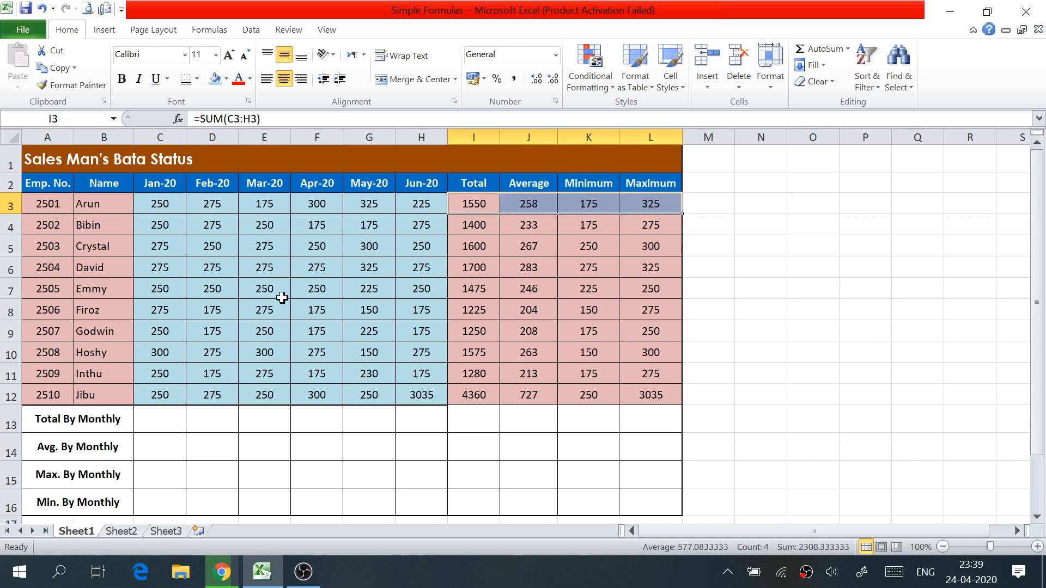
{"action": "scroll", "coordinate": [281, 298], "scroll_direction": "down", "scroll_amount": 1}
{"action": "scroll", "coordinate": [281, 298], "scroll_direction": "up", "scroll_amount": 1}
{"action": "left_click_drag", "start_coordinate": [477, 207], "coordinate": [647, 207]}
{"action": "scroll", "coordinate": [197, 341], "scroll_direction": "down", "scroll_amount": 1}
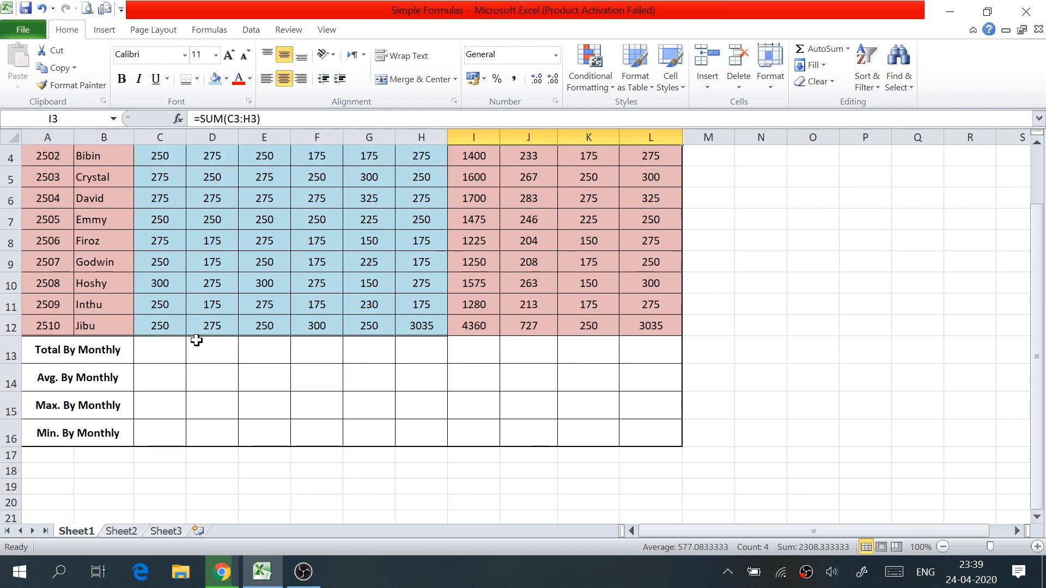
{"action": "scroll", "coordinate": [197, 340], "scroll_direction": "up", "scroll_amount": 1}
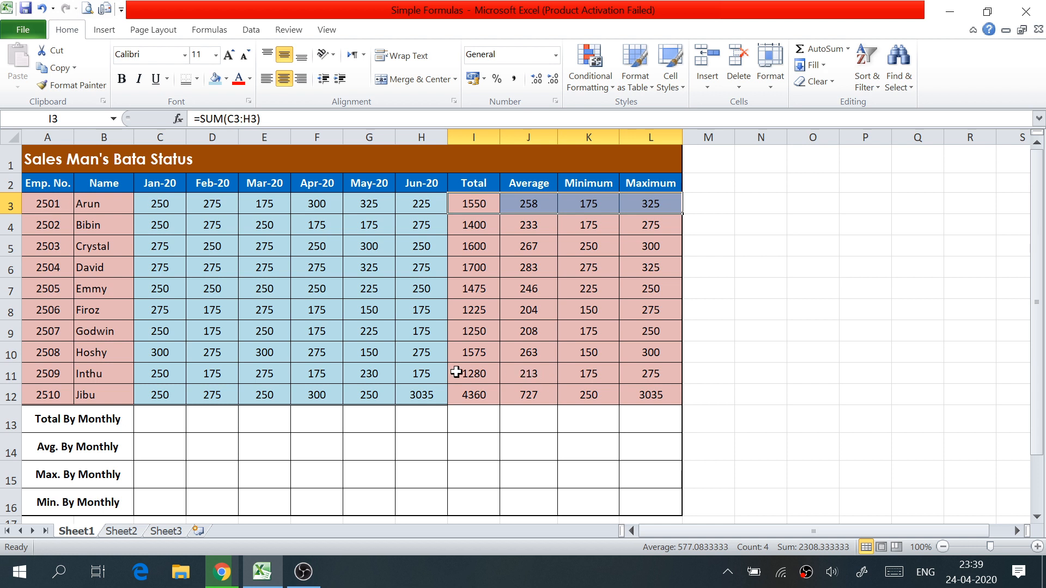
- Calculate the January total in C13 of the Total By Monthly row with the formula =SUM(C3:C12)
{"action": "left_click", "coordinate": [154, 421]}
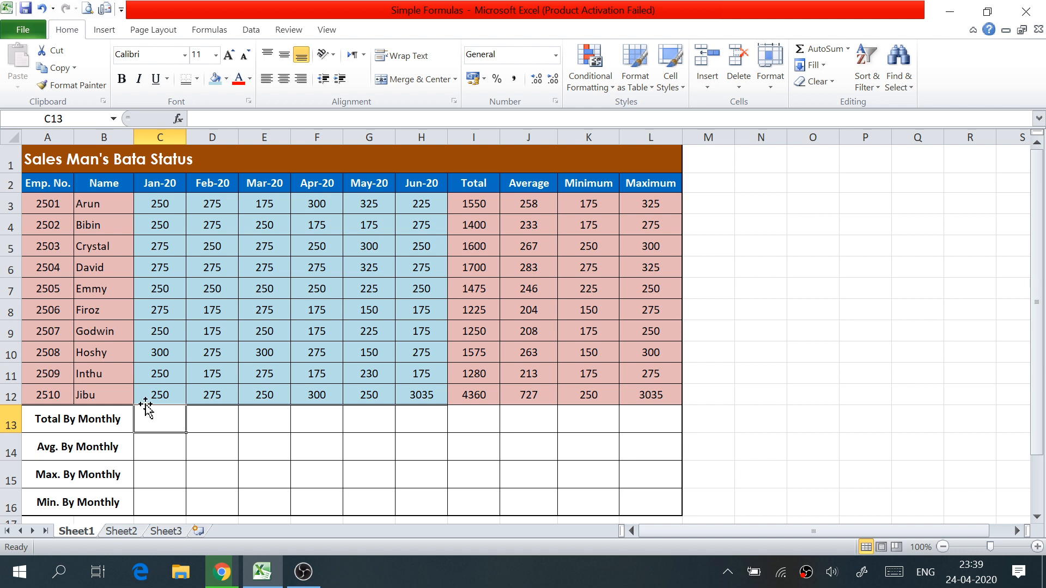
{"action": "type", "text": "="}
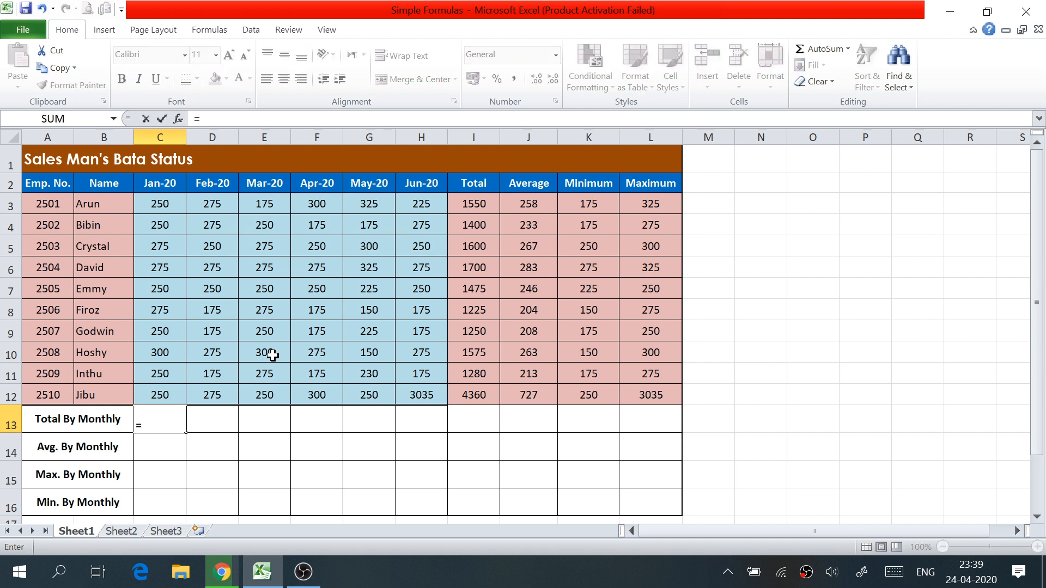
{"action": "type", "text": "sum"}
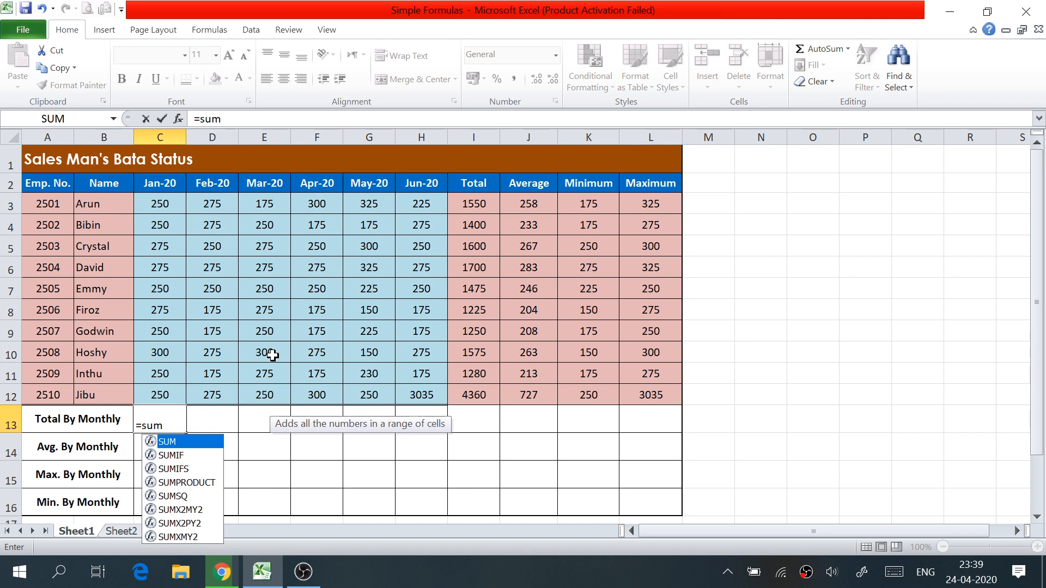
{"action": "type", "text": "("}
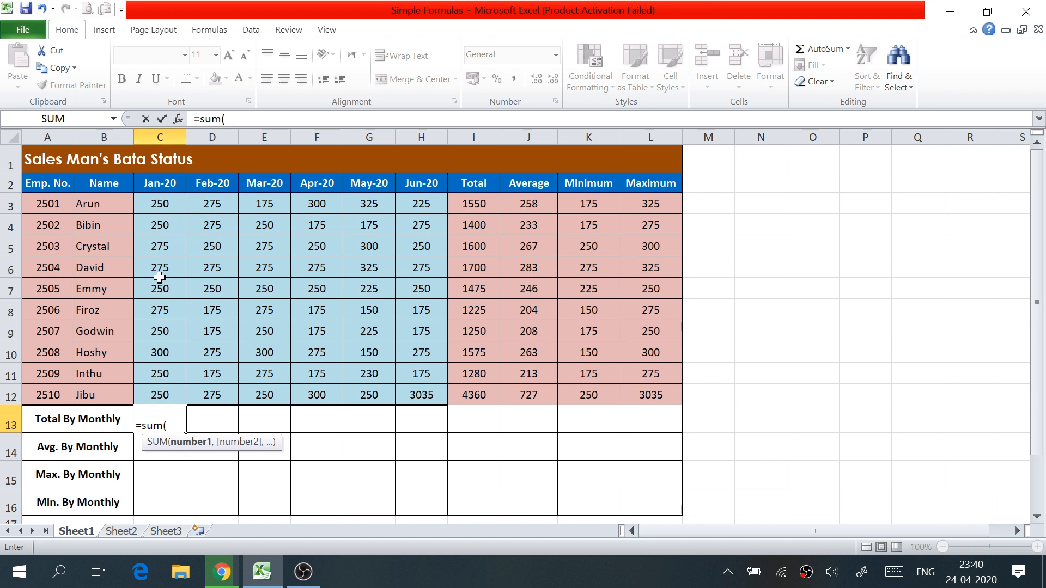
{"action": "left_click", "coordinate": [162, 203]}
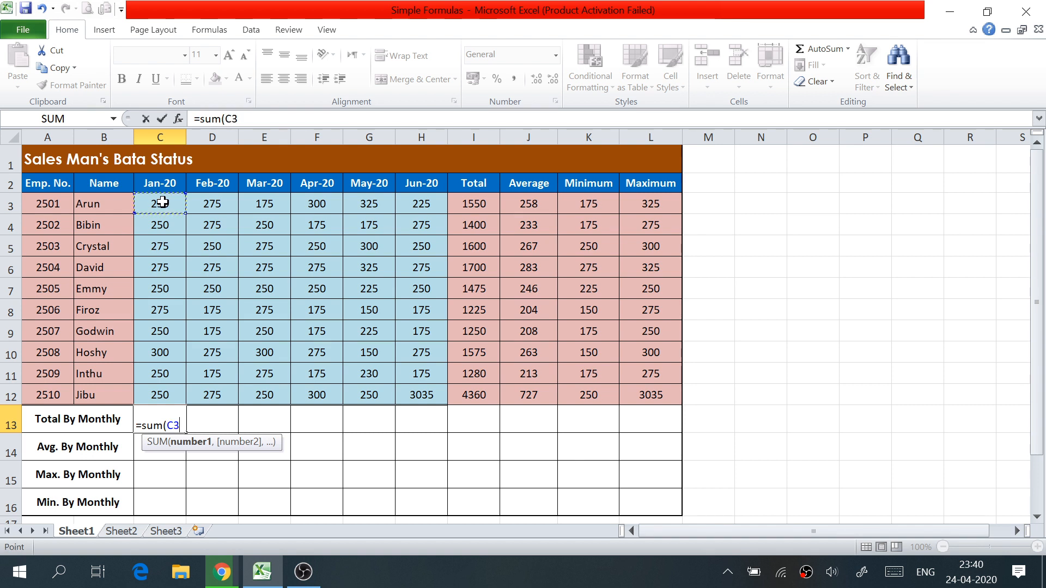
{"action": "left_click_drag", "start_coordinate": [163, 203], "coordinate": [162, 395]}
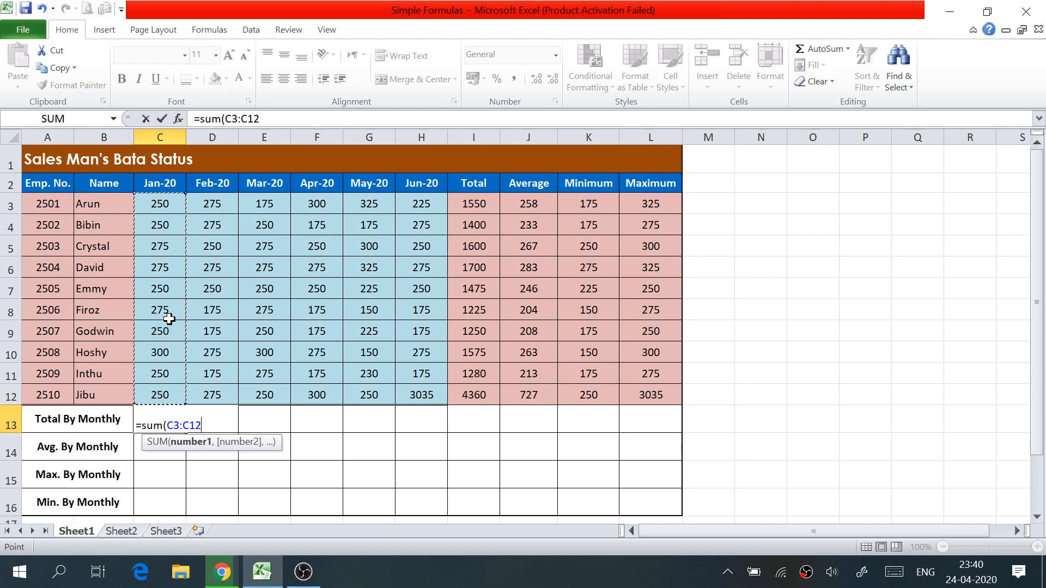
{"action": "type", "text": ")"}
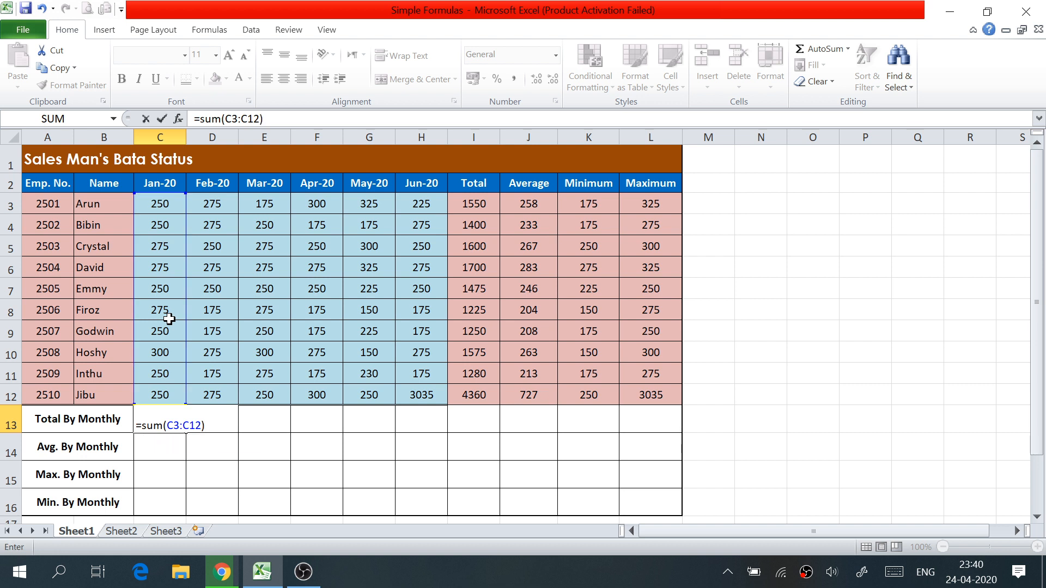
{"action": "key", "text": "Return"}
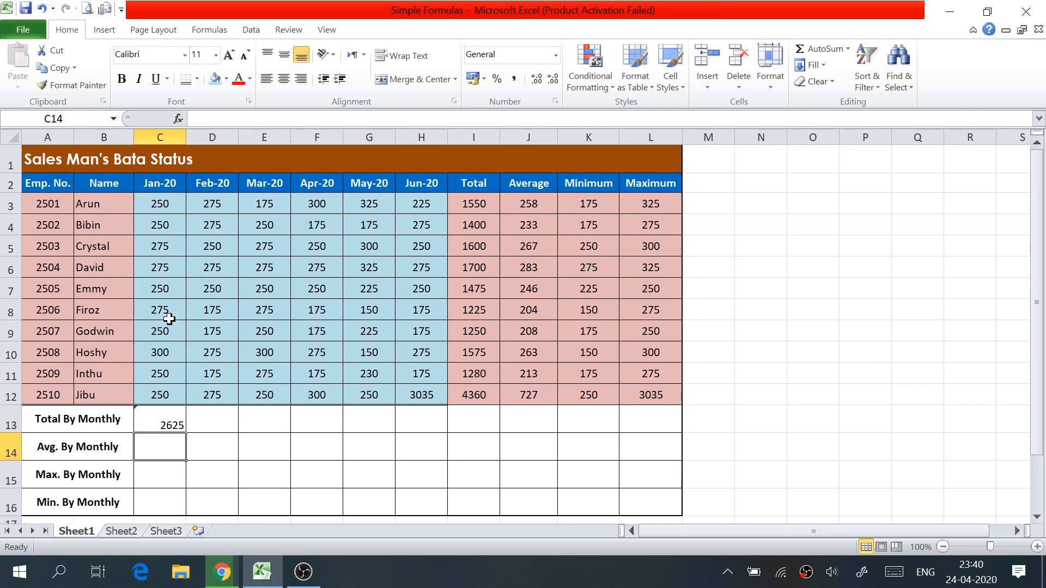
{"action": "left_click", "coordinate": [159, 418]}
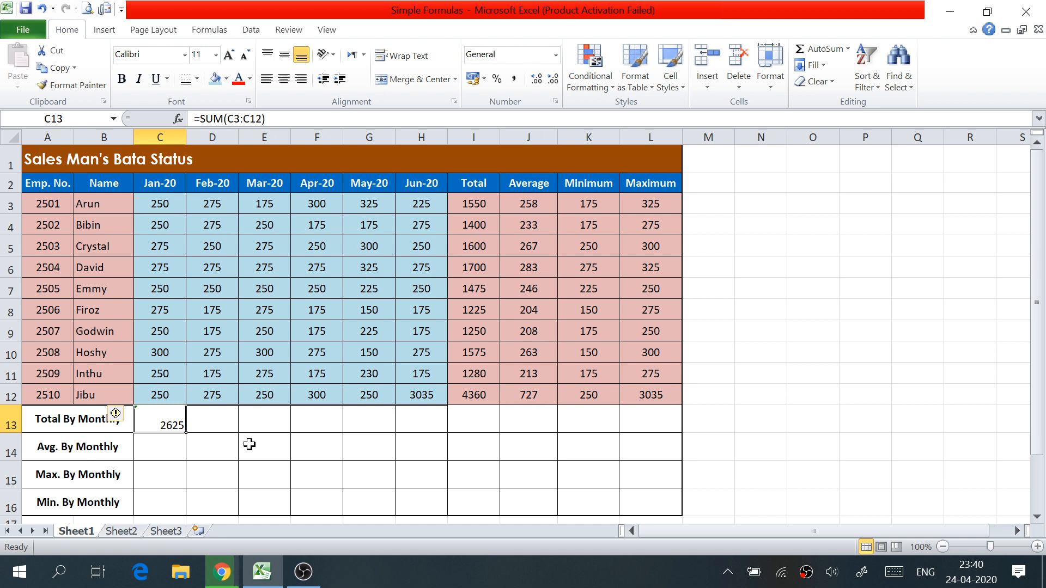
{"action": "left_click", "coordinate": [207, 418]}
{"action": "left_click", "coordinate": [241, 420]}
{"action": "left_click", "coordinate": [310, 421]}
{"action": "left_click", "coordinate": [370, 418]}
{"action": "left_click", "coordinate": [215, 421]}
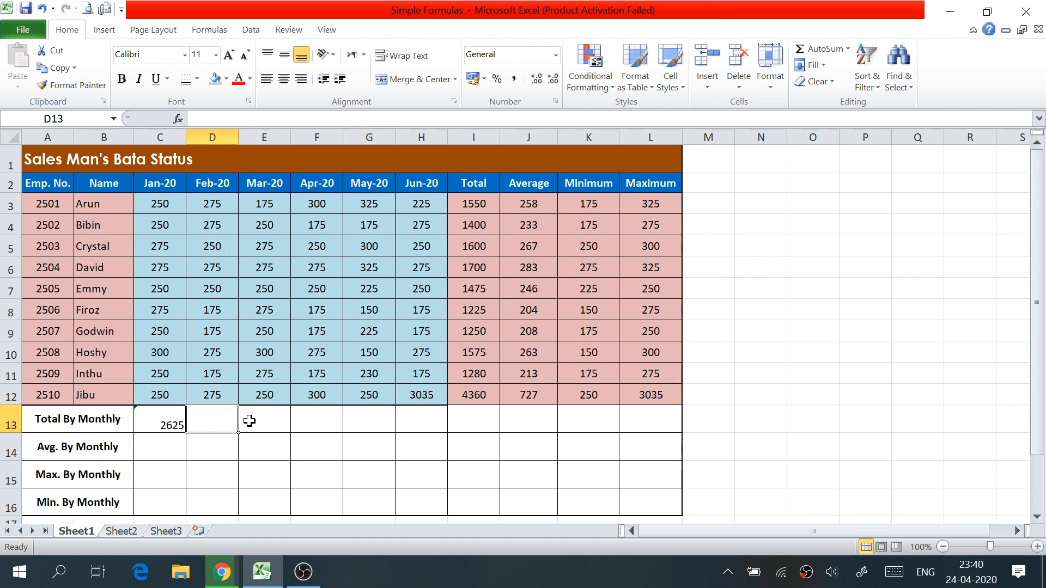
{"action": "left_click", "coordinate": [173, 420]}
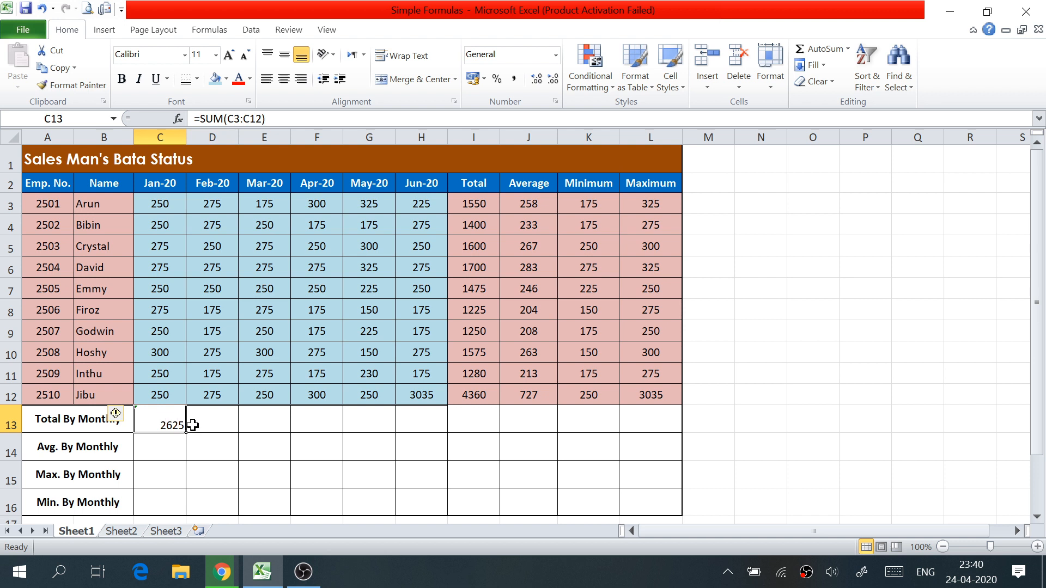
{"action": "left_click_drag", "start_coordinate": [186, 432], "coordinate": [431, 430]}
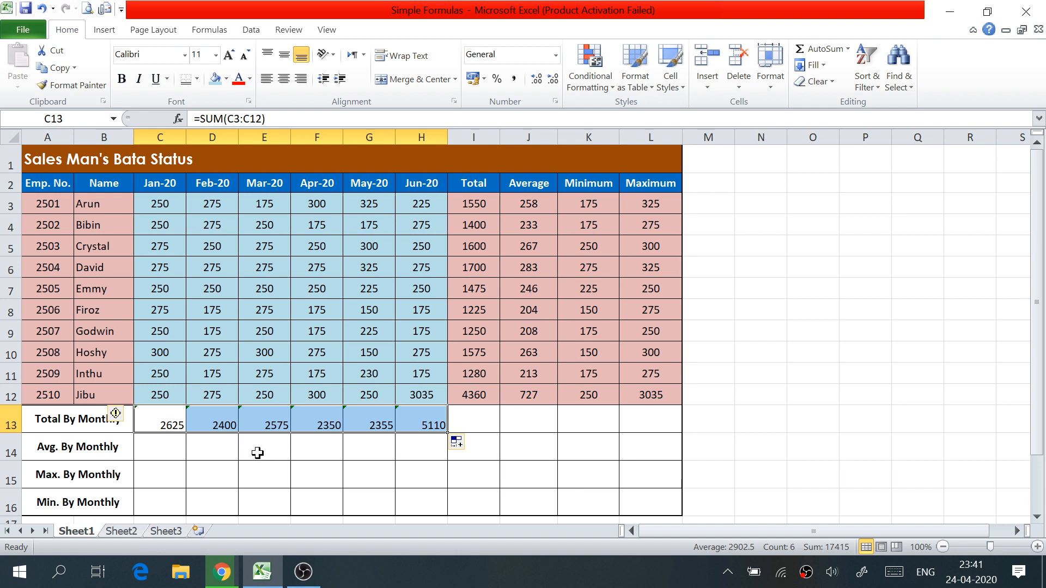
{"action": "key", "text": "ctrl+z"}
- Fill the SUM formula from C13 across to H13 for the February to June totals
{"action": "left_click", "coordinate": [209, 447]}
{"action": "left_click", "coordinate": [176, 427]}
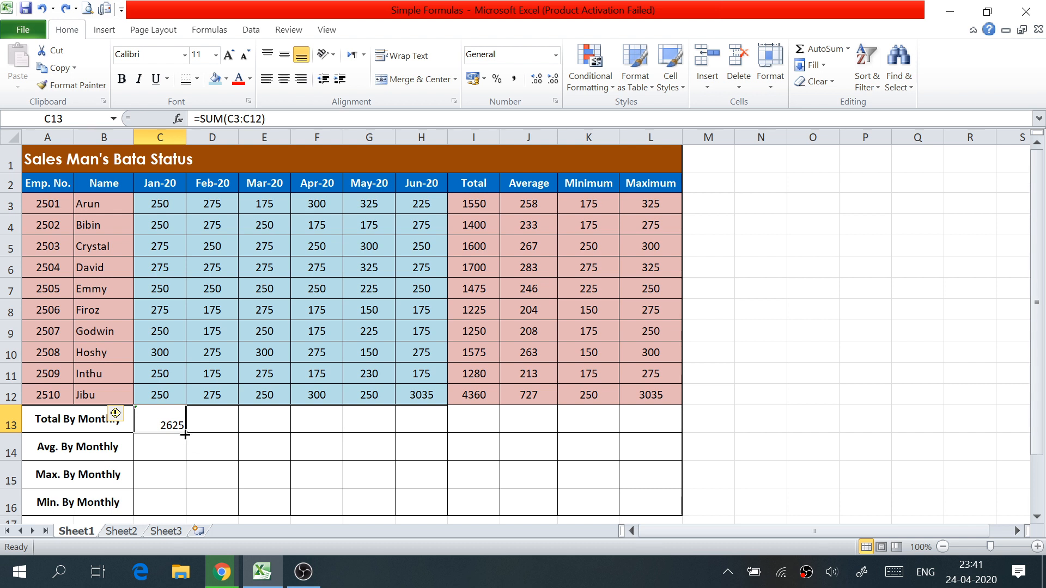
{"action": "left_click_drag", "start_coordinate": [186, 433], "coordinate": [437, 434]}
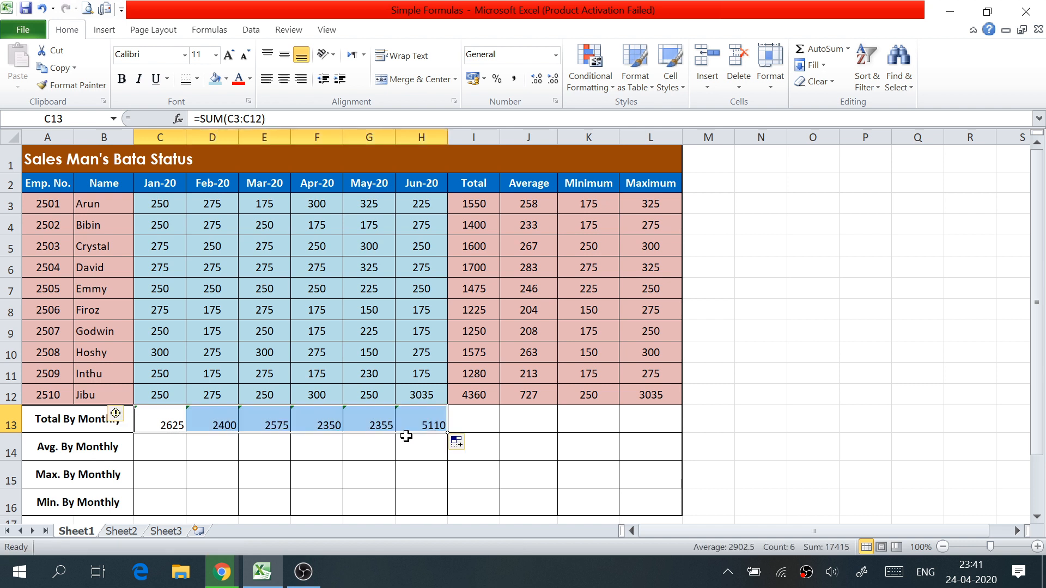
- Examine the SUM formulas of the individual months across the Total By Monthly row, C13 to H13
{"action": "left_click", "coordinate": [165, 420]}
{"action": "left_click", "coordinate": [219, 420]}
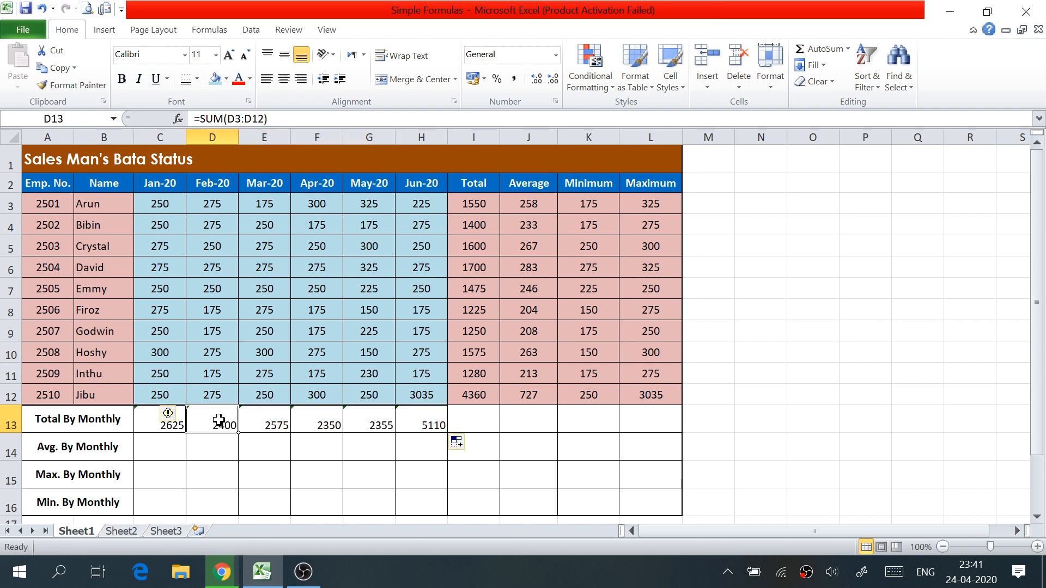
{"action": "left_click", "coordinate": [274, 424]}
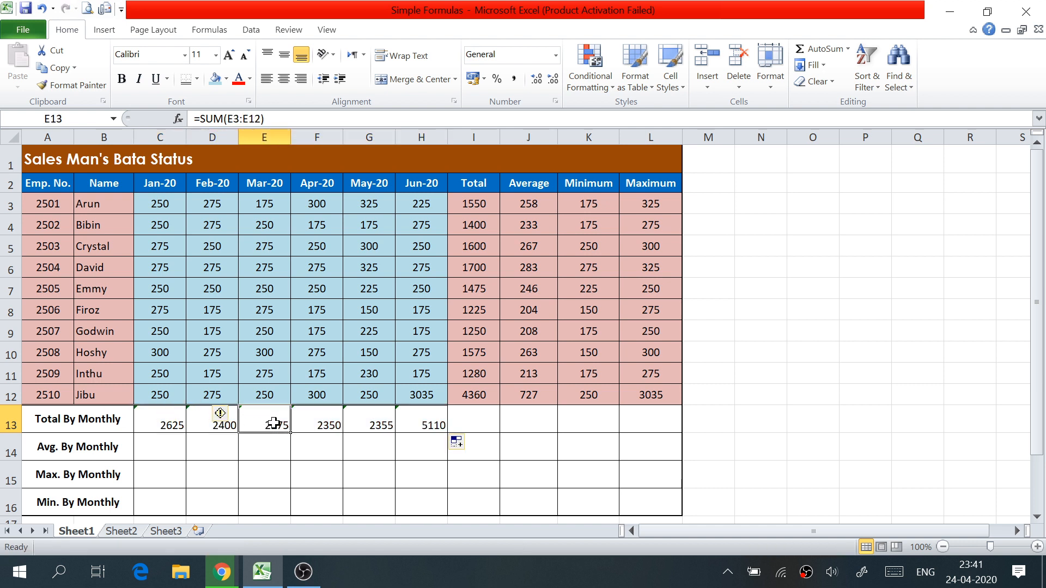
{"action": "left_click", "coordinate": [167, 425]}
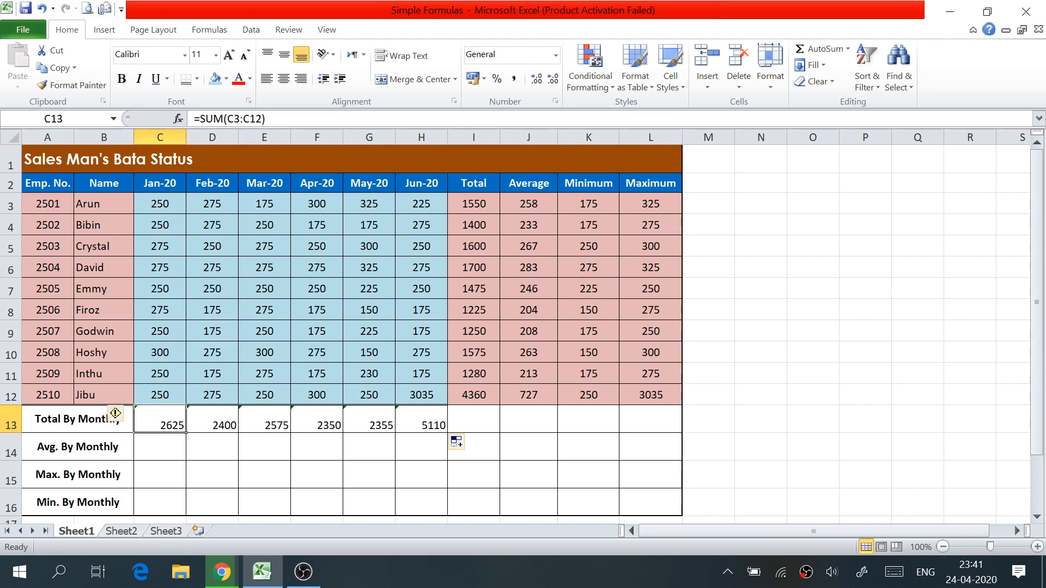
{"action": "left_click", "coordinate": [214, 424]}
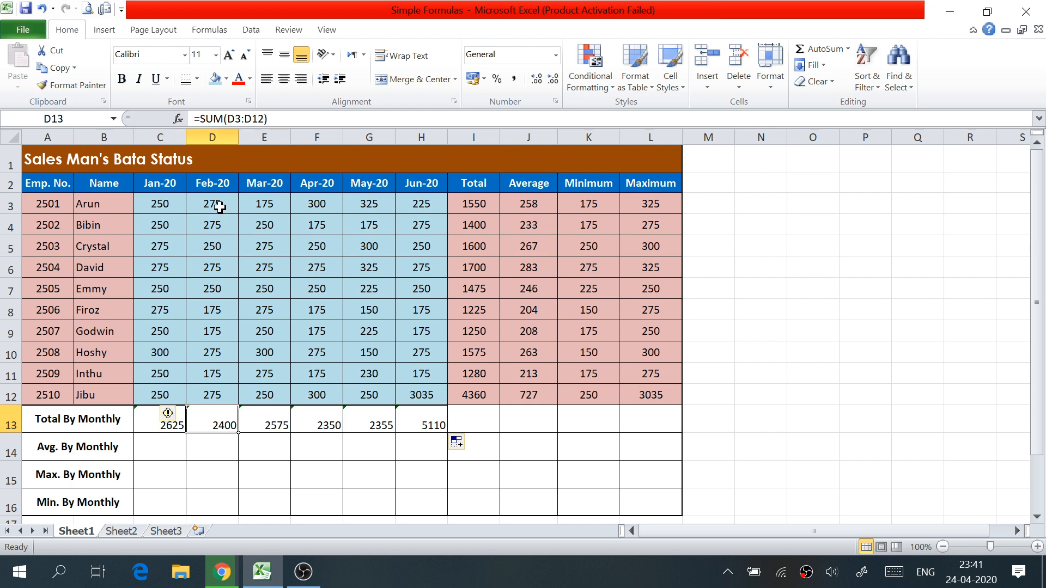
{"action": "left_click", "coordinate": [276, 424]}
{"action": "left_click", "coordinate": [326, 423]}
{"action": "left_click", "coordinate": [369, 423]}
{"action": "left_click", "coordinate": [422, 423]}
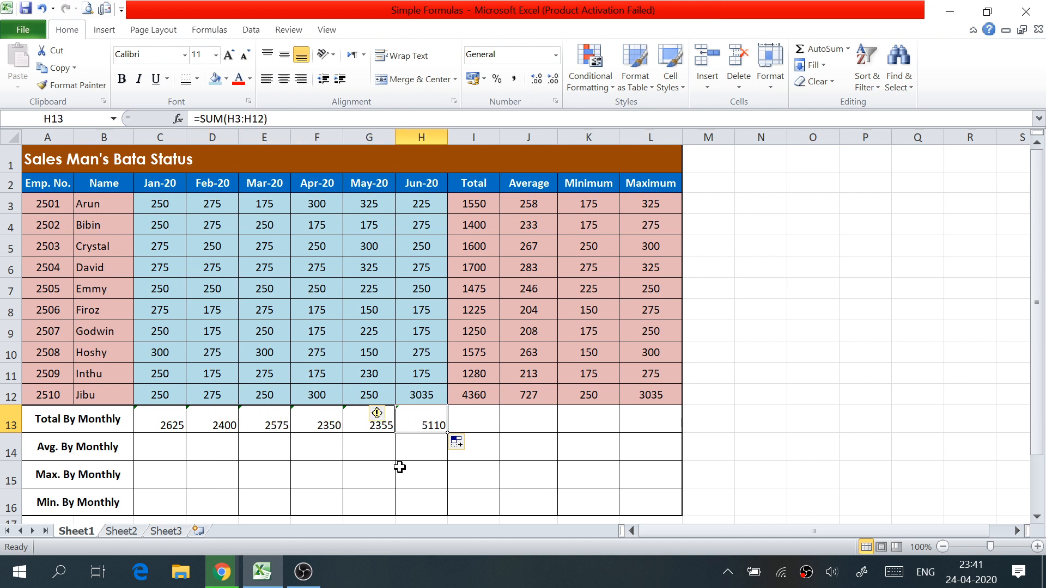
- Center the monthly totals in C13:H13 both vertically and horizontally
{"action": "left_click", "coordinate": [417, 456]}
{"action": "left_click", "coordinate": [420, 415]}
{"action": "left_click_drag", "start_coordinate": [174, 415], "coordinate": [429, 423]}
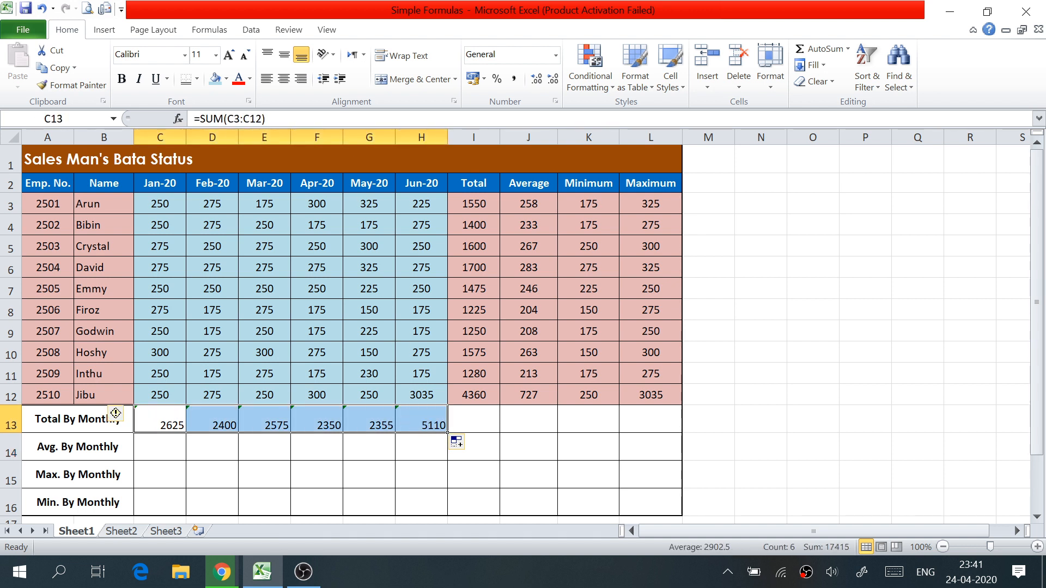
{"action": "left_click", "coordinate": [284, 55]}
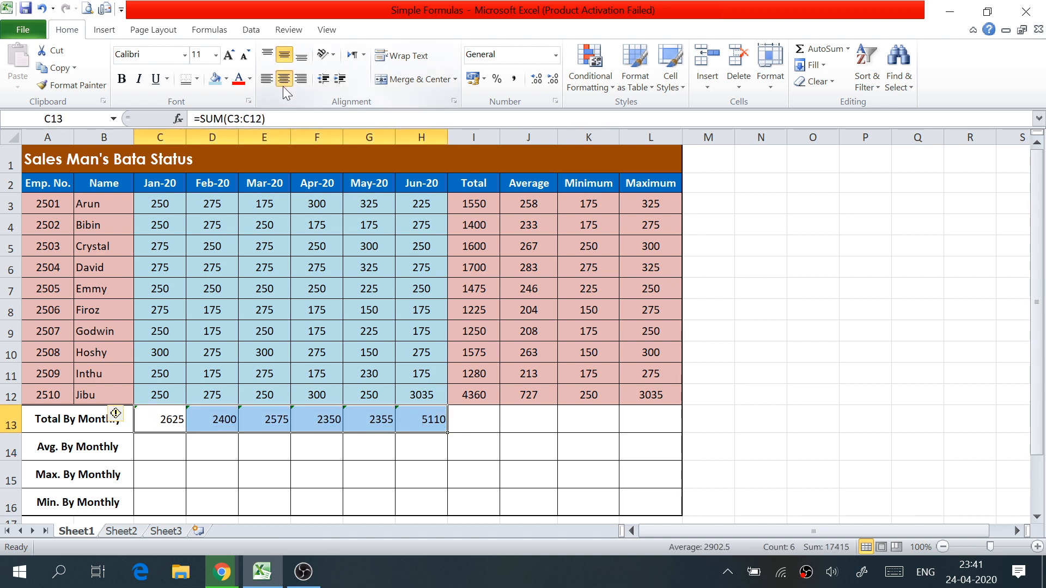
{"action": "left_click", "coordinate": [283, 79]}
- Calculate the January average in C14 of the Avg. By Monthly row with the formula =AVERAGE(C3:C12)
{"action": "left_click", "coordinate": [152, 448]}
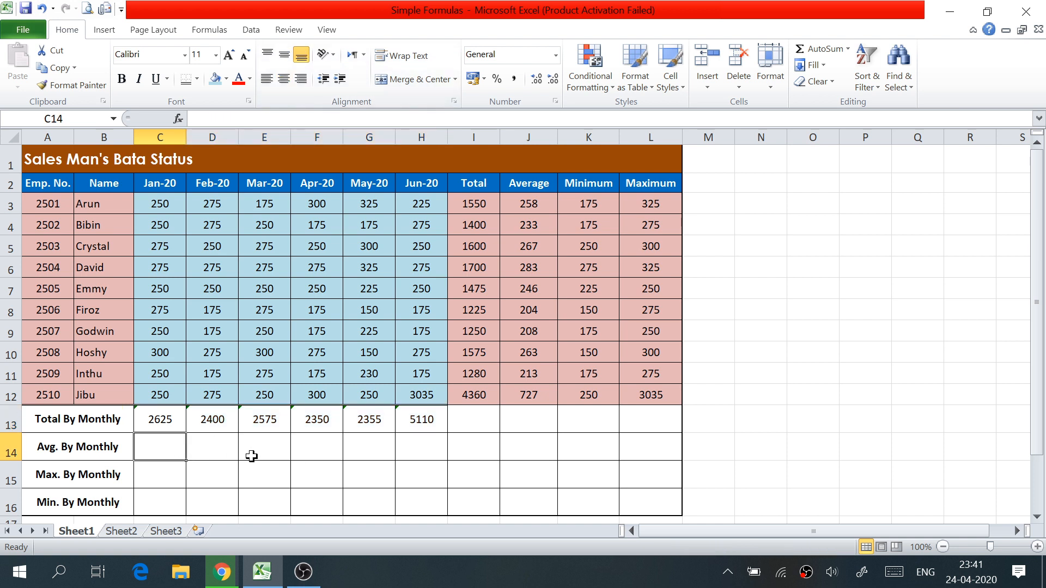
{"action": "left_click", "coordinate": [102, 454]}
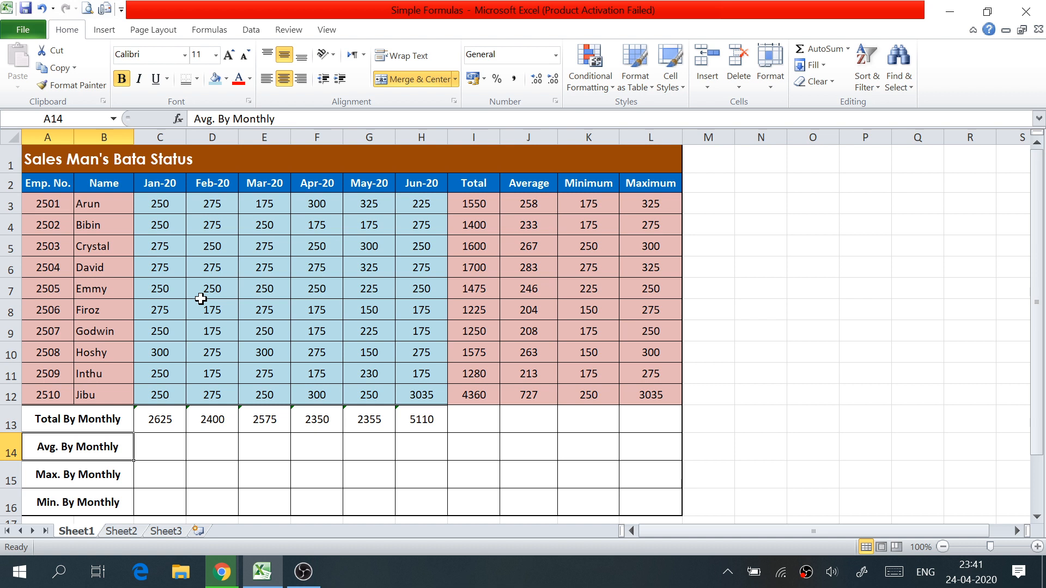
{"action": "left_click", "coordinate": [162, 449]}
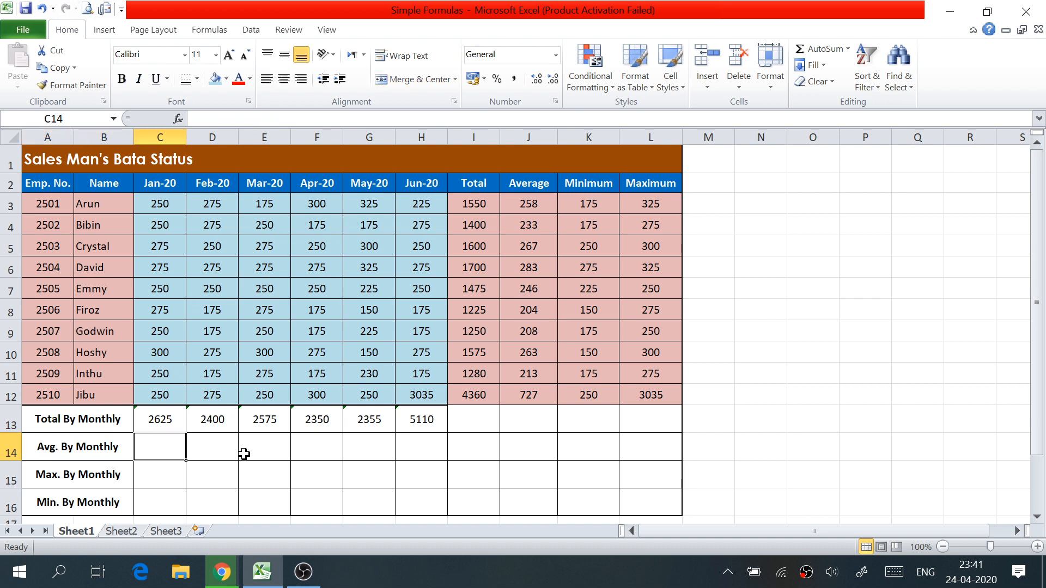
{"action": "type", "text": "=av"}
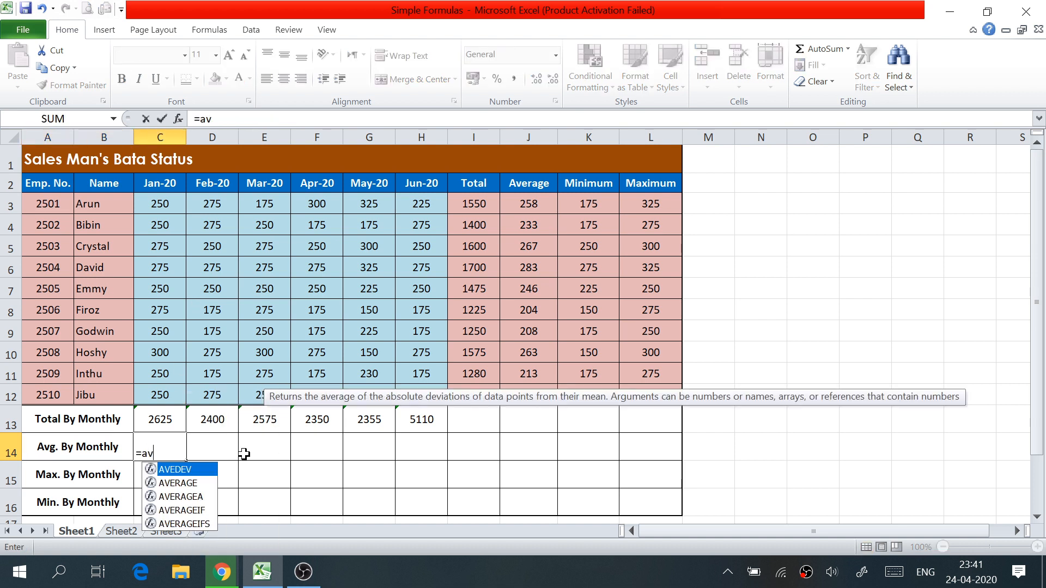
{"action": "type", "text": "erag"}
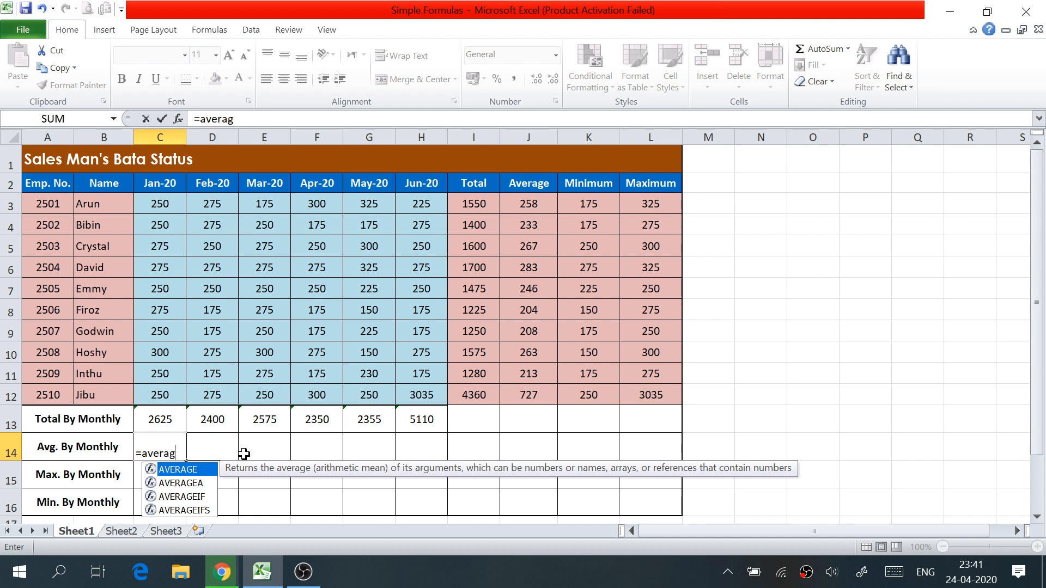
{"action": "type", "text": "e("}
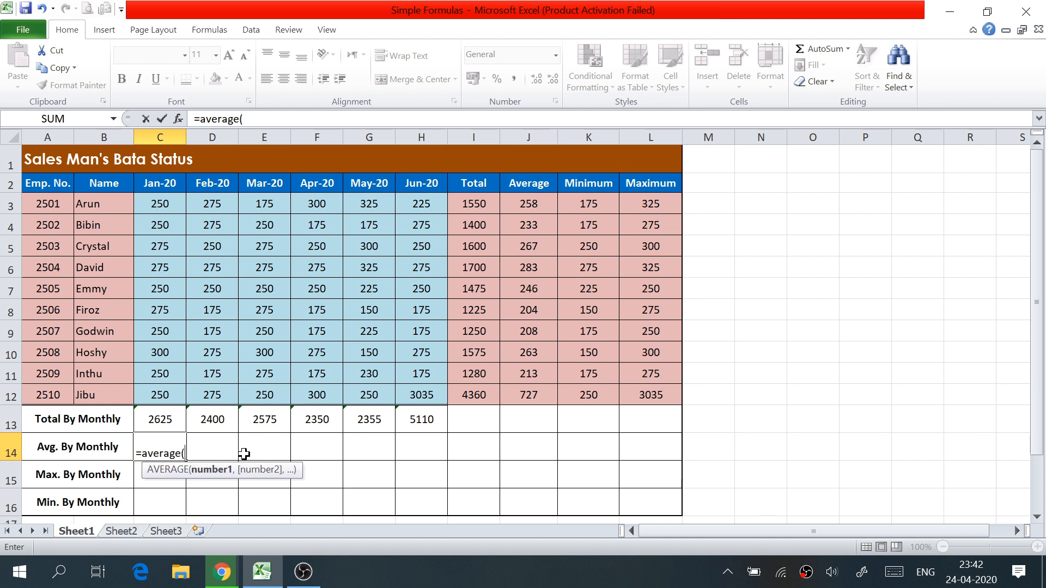
{"action": "left_click", "coordinate": [165, 201]}
{"action": "left_click_drag", "start_coordinate": [165, 202], "coordinate": [161, 393]}
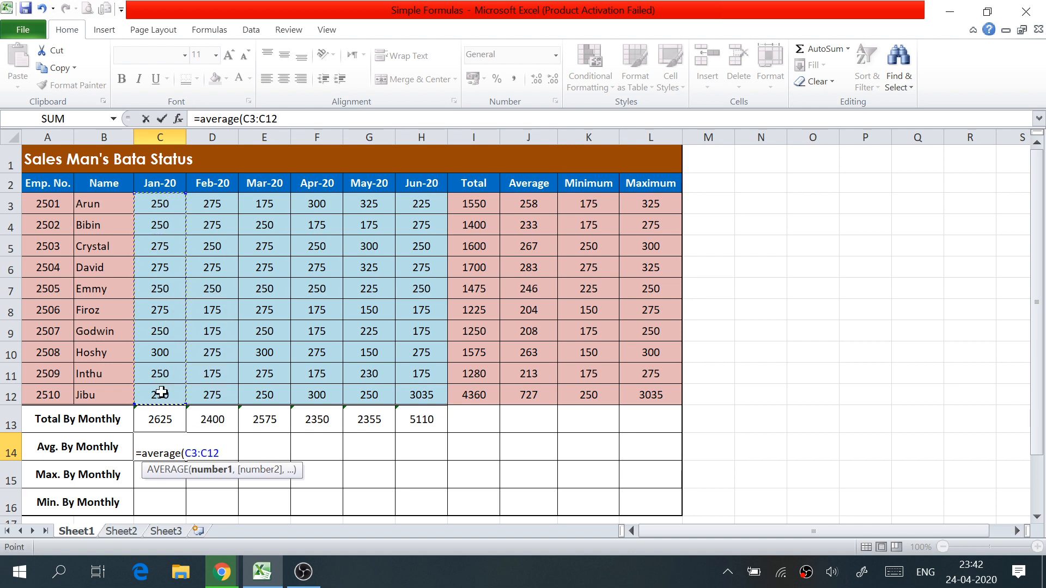
{"action": "type", "text": ")"}
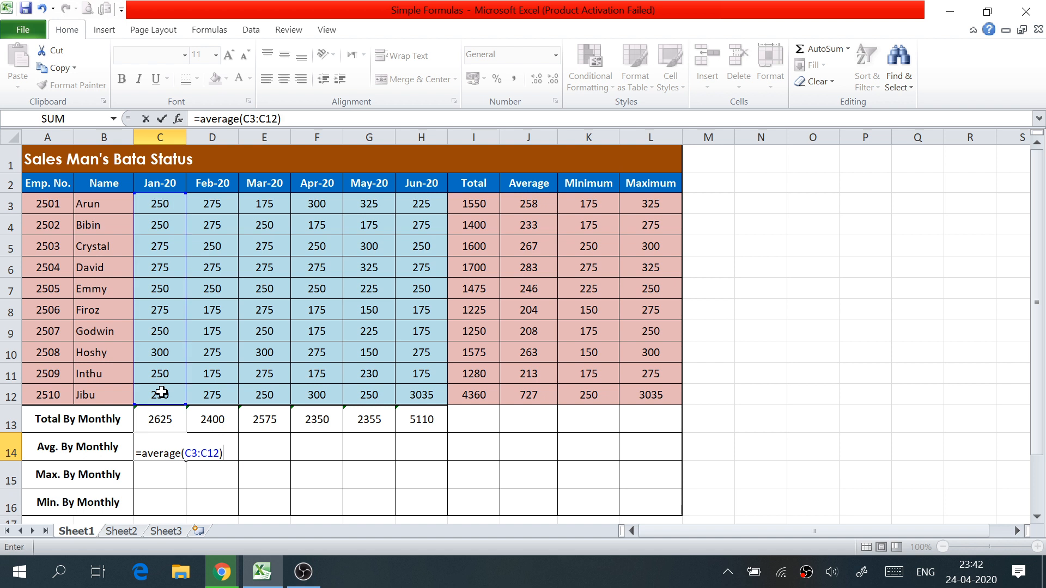
{"action": "key", "text": "Return"}
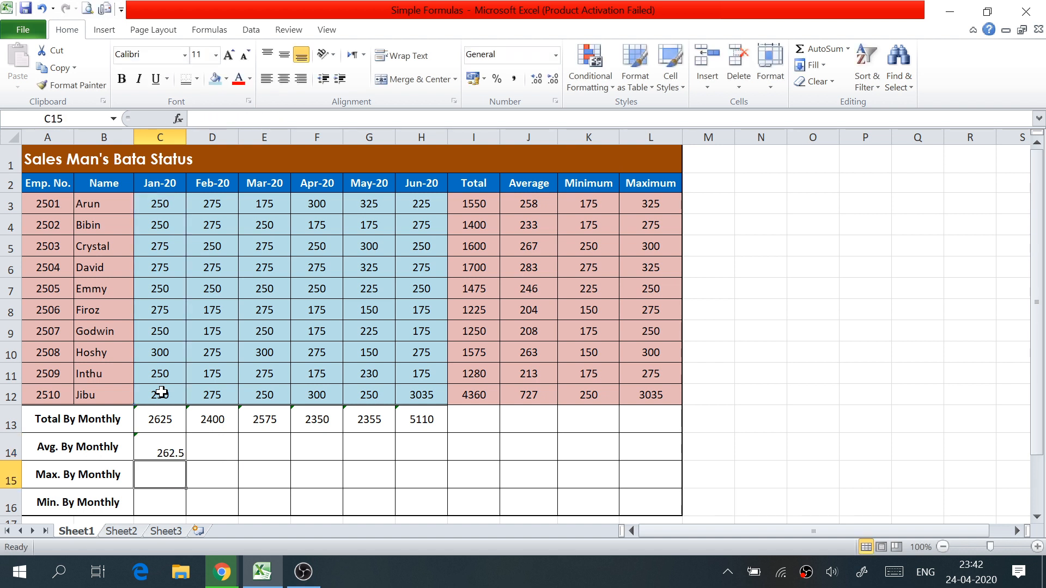
- Center C14 vertically and horizontally and fill its AVERAGE formula across to H14
{"action": "left_click", "coordinate": [163, 451]}
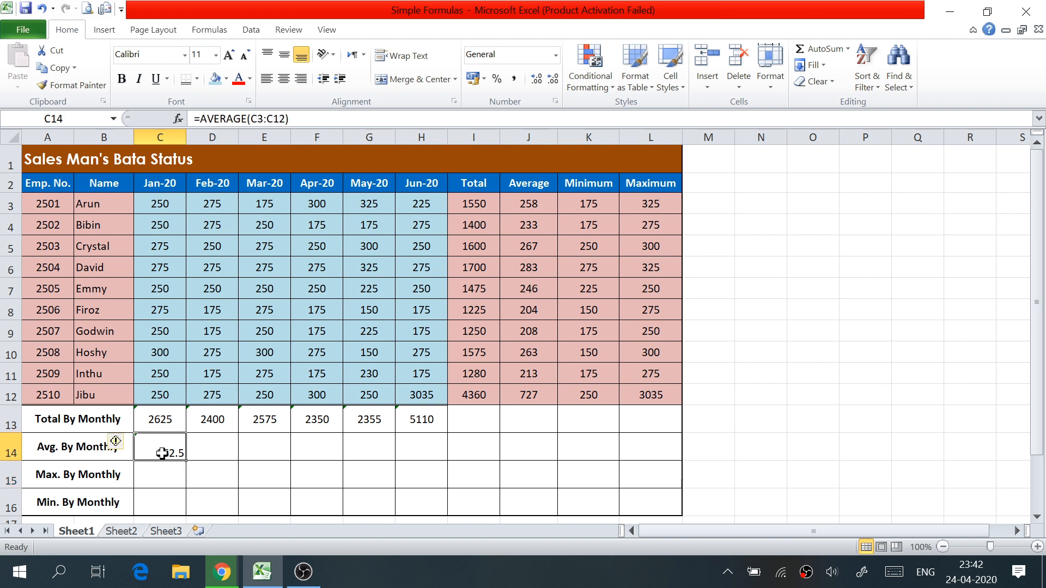
{"action": "left_click", "coordinate": [285, 55]}
{"action": "left_click", "coordinate": [284, 79]}
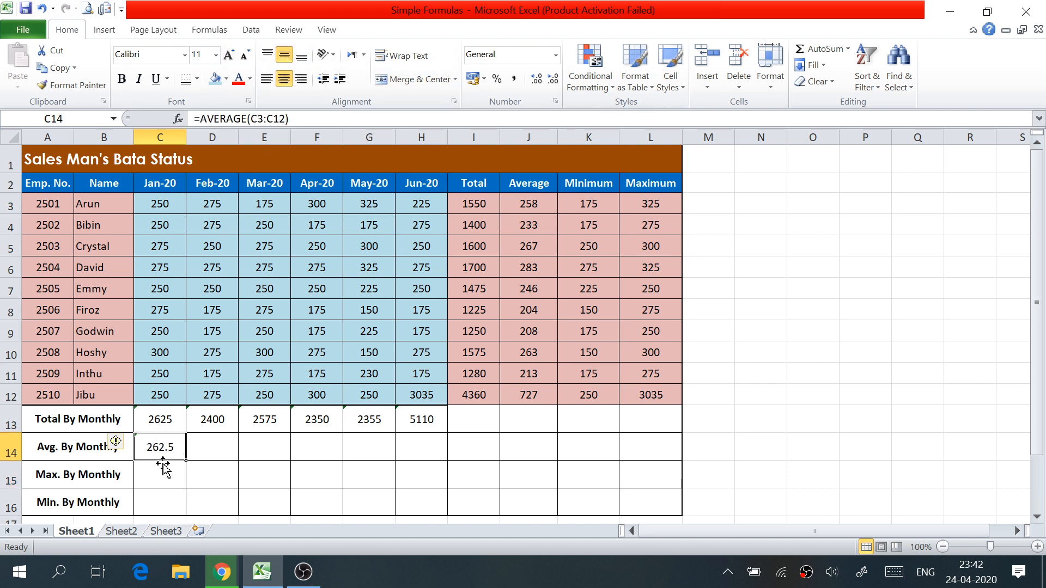
{"action": "left_click", "coordinate": [243, 455]}
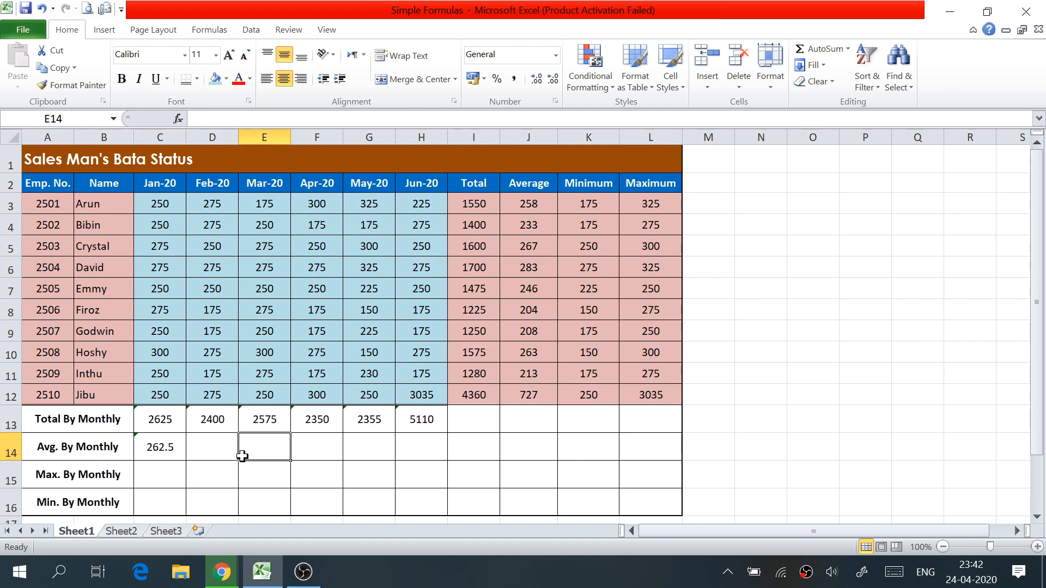
{"action": "left_click", "coordinate": [145, 447]}
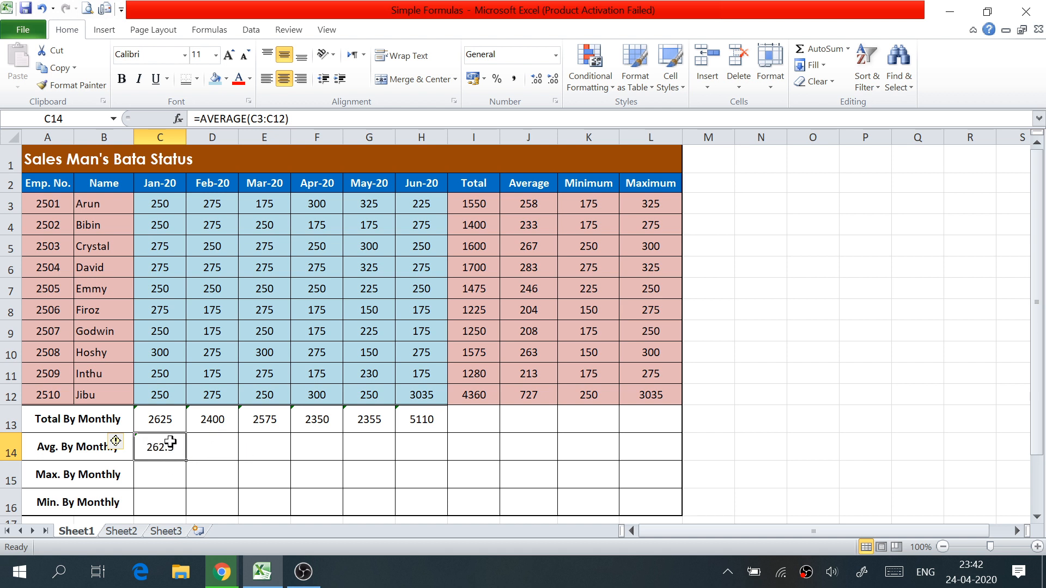
{"action": "left_click_drag", "start_coordinate": [187, 460], "coordinate": [440, 464]}
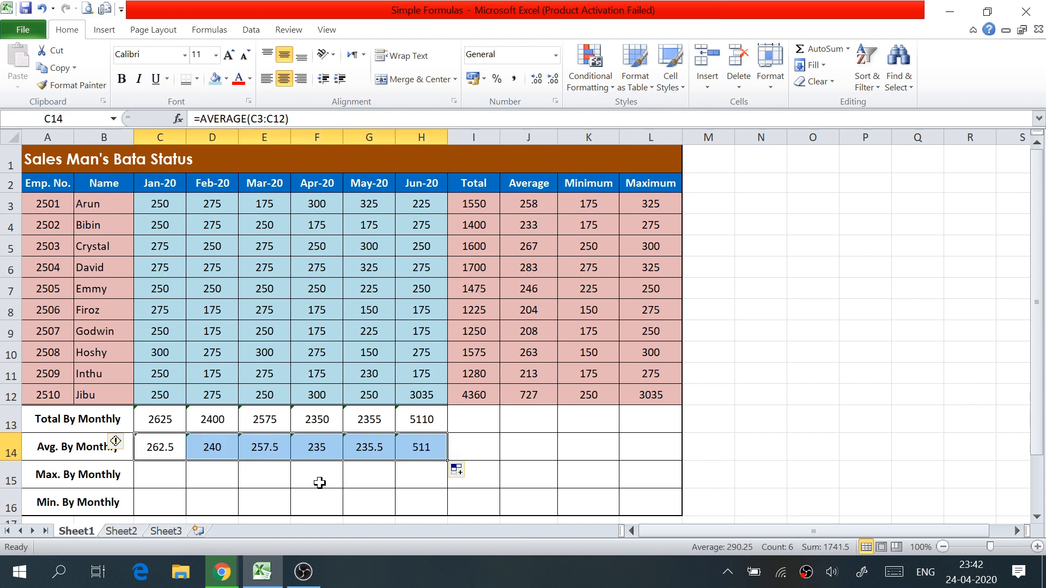
- Examine the AVERAGE formulas of the individual months across the Avg. By Monthly row, C14 to H14
{"action": "left_click", "coordinate": [320, 481]}
{"action": "left_click", "coordinate": [161, 448]}
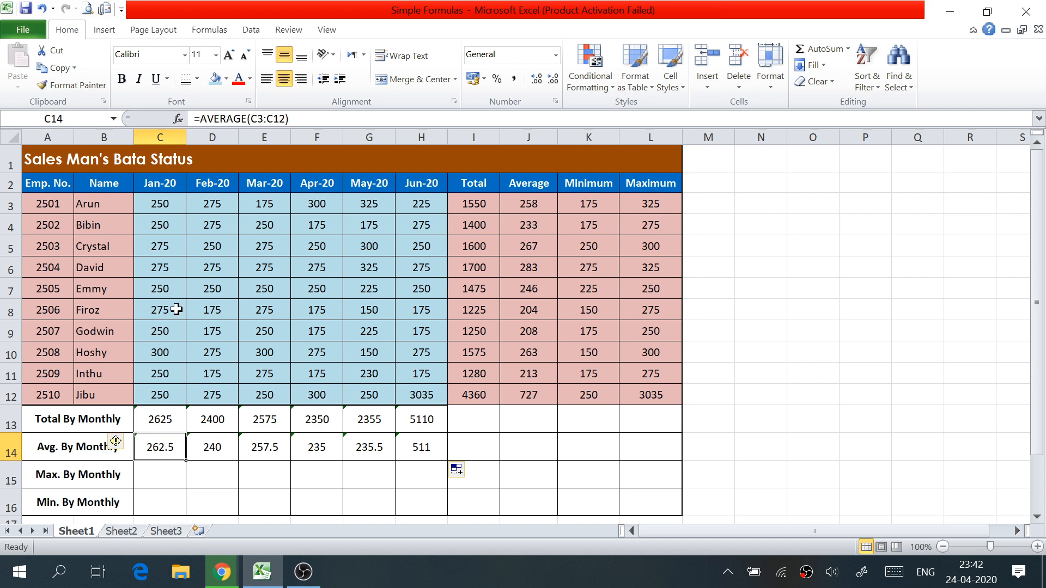
{"action": "left_click", "coordinate": [206, 447]}
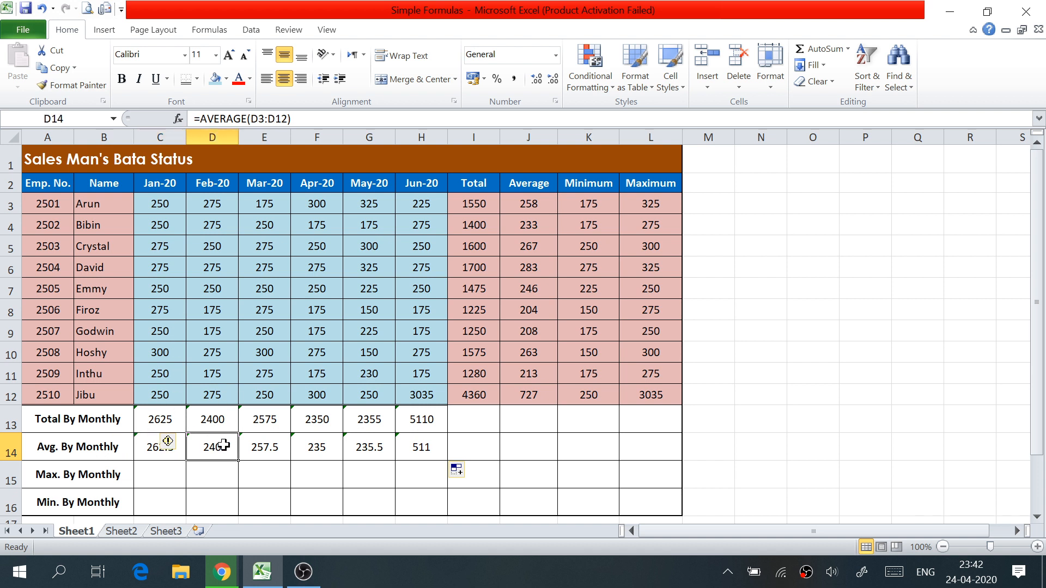
{"action": "left_click", "coordinate": [266, 449]}
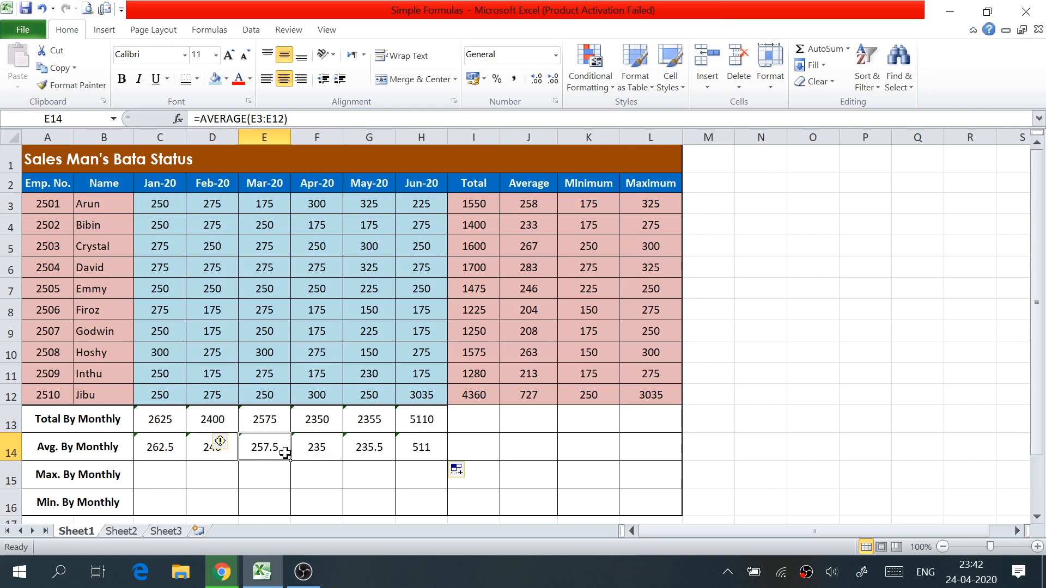
{"action": "left_click", "coordinate": [318, 448]}
{"action": "left_click", "coordinate": [363, 449]}
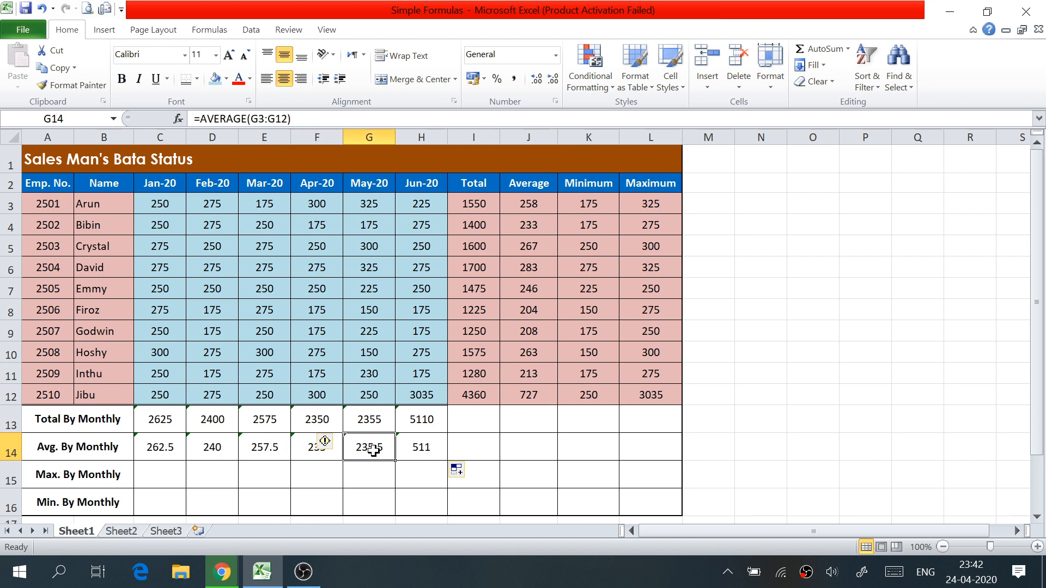
{"action": "left_click", "coordinate": [428, 447]}
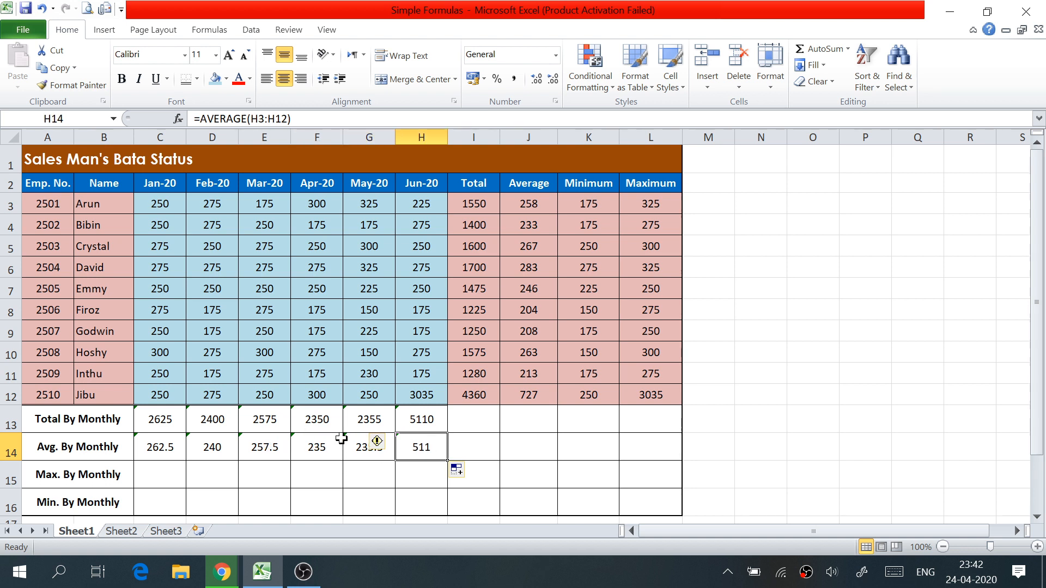
- Format the monthly averages in C14:H14 as whole numbers with no decimal places
{"action": "left_click", "coordinate": [163, 451]}
{"action": "left_click_drag", "start_coordinate": [155, 446], "coordinate": [431, 445]}
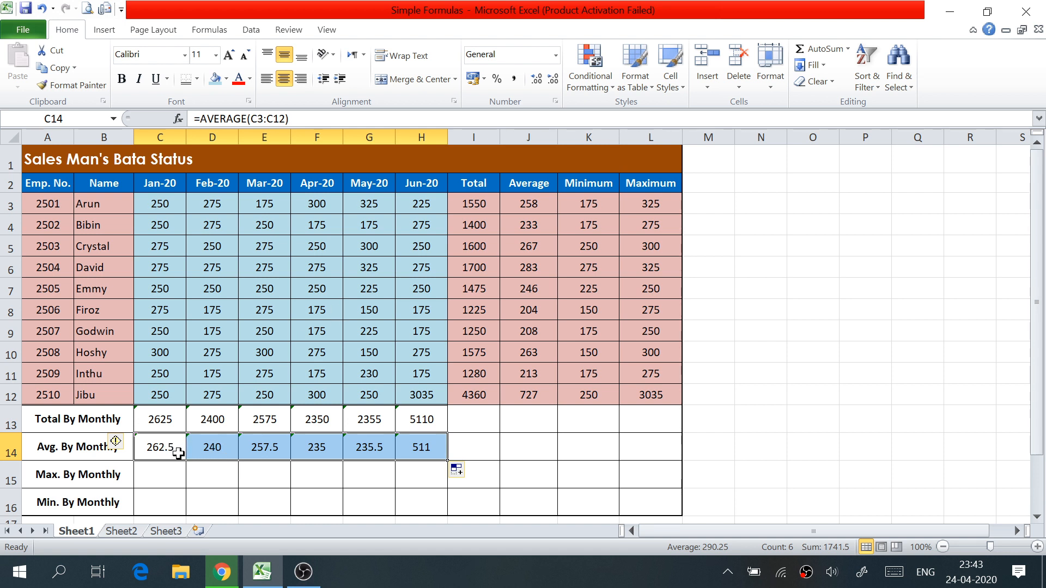
{"action": "left_click_drag", "start_coordinate": [153, 446], "coordinate": [418, 452]}
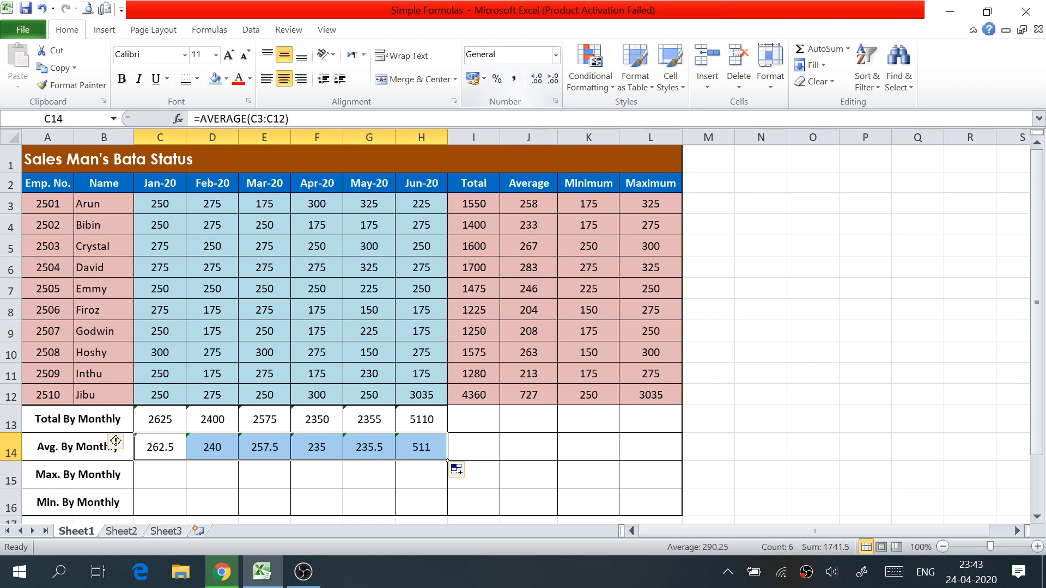
{"action": "left_click", "coordinate": [538, 81]}
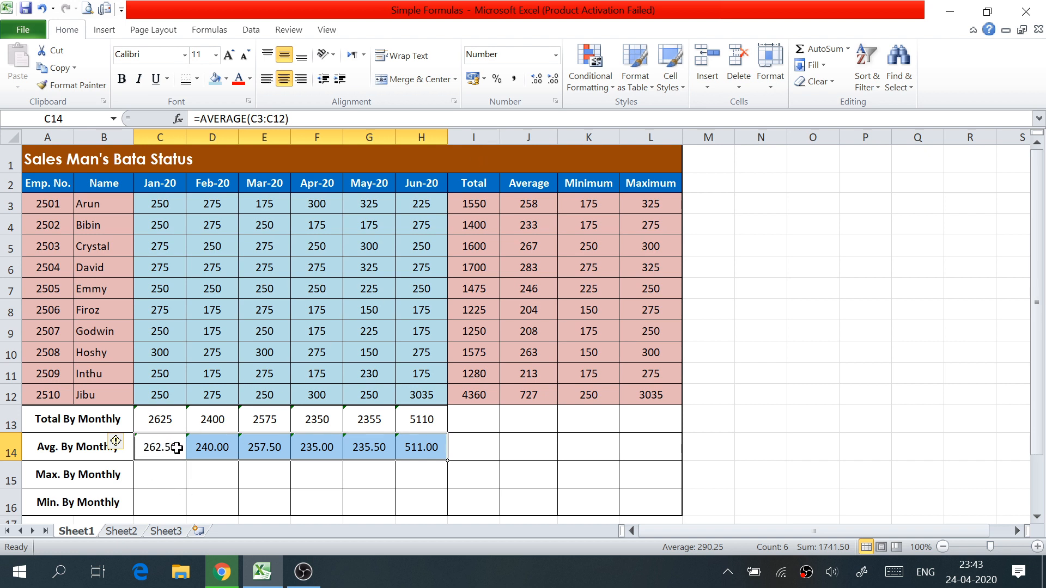
{"action": "left_click", "coordinate": [554, 79]}
{"action": "left_click", "coordinate": [553, 79]}
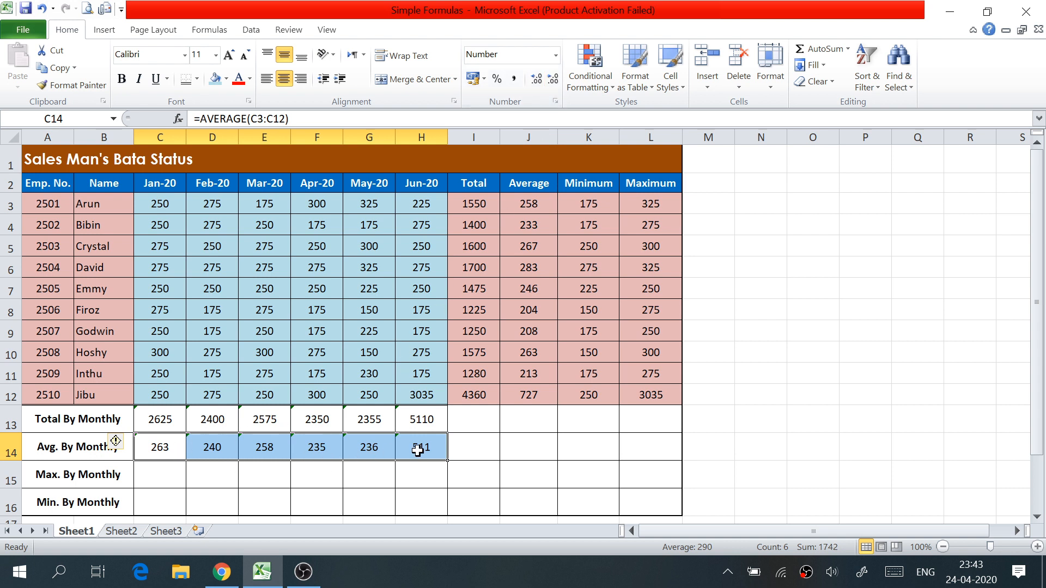
{"action": "left_click", "coordinate": [238, 485]}
{"action": "left_click_drag", "start_coordinate": [159, 449], "coordinate": [434, 449]}
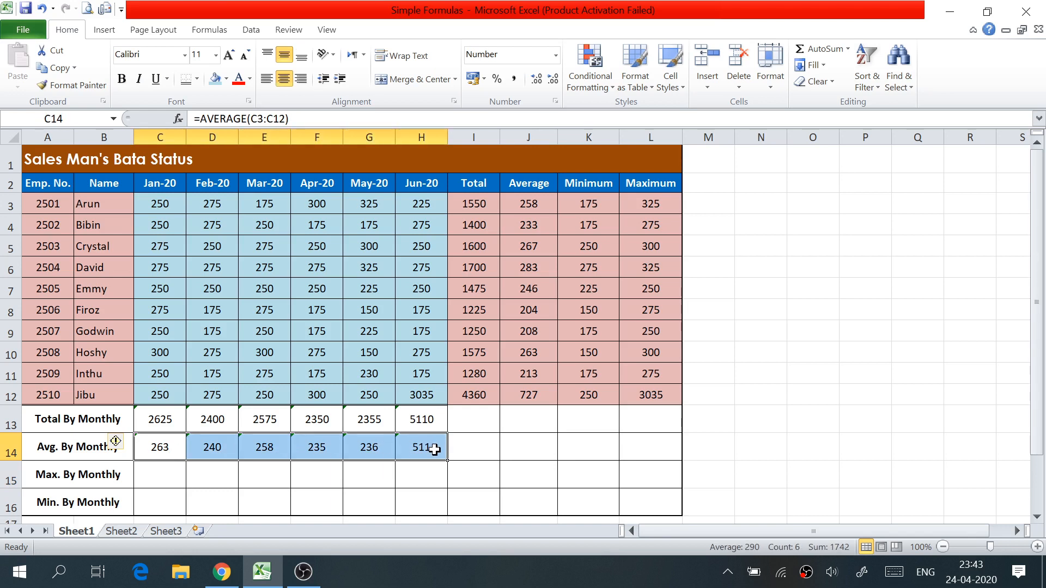
{"action": "left_click", "coordinate": [154, 450]}
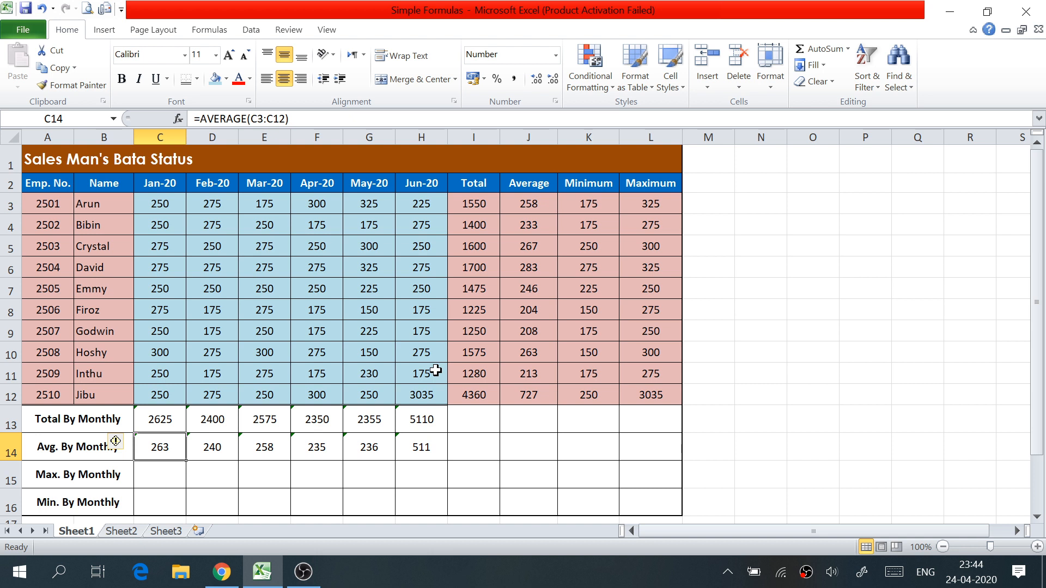
- Calculate the January maximum in C15 of the Max. By Monthly row with the formula =MAX(C3:C12)
{"action": "left_click", "coordinate": [167, 477]}
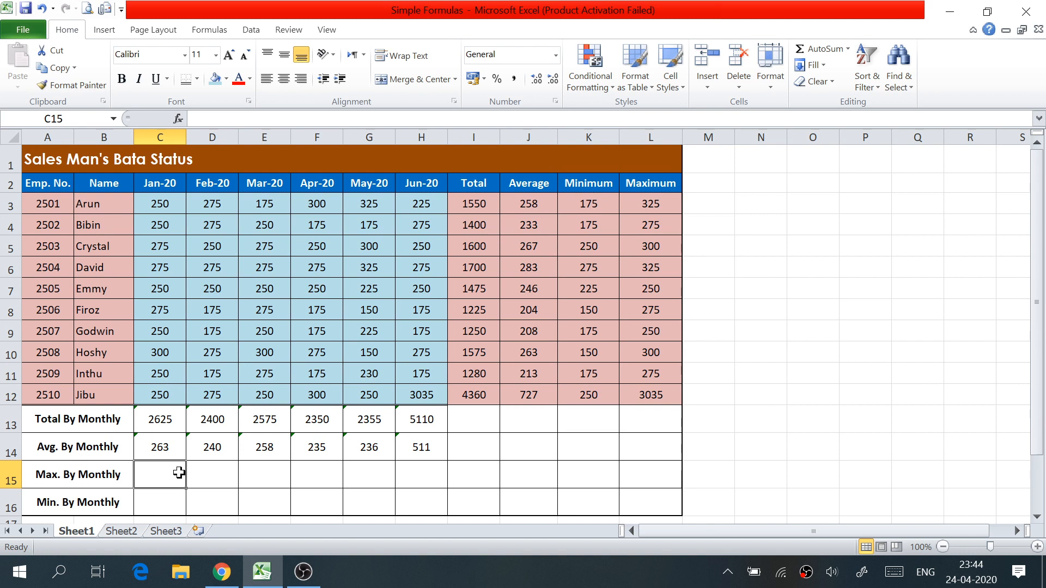
{"action": "type", "text": "="}
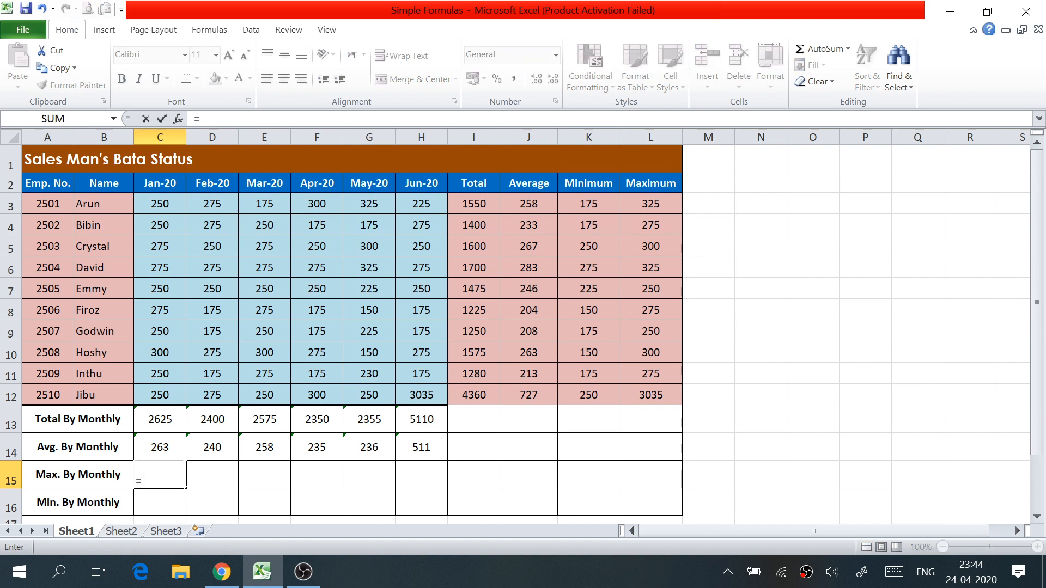
{"action": "type", "text": "max"}
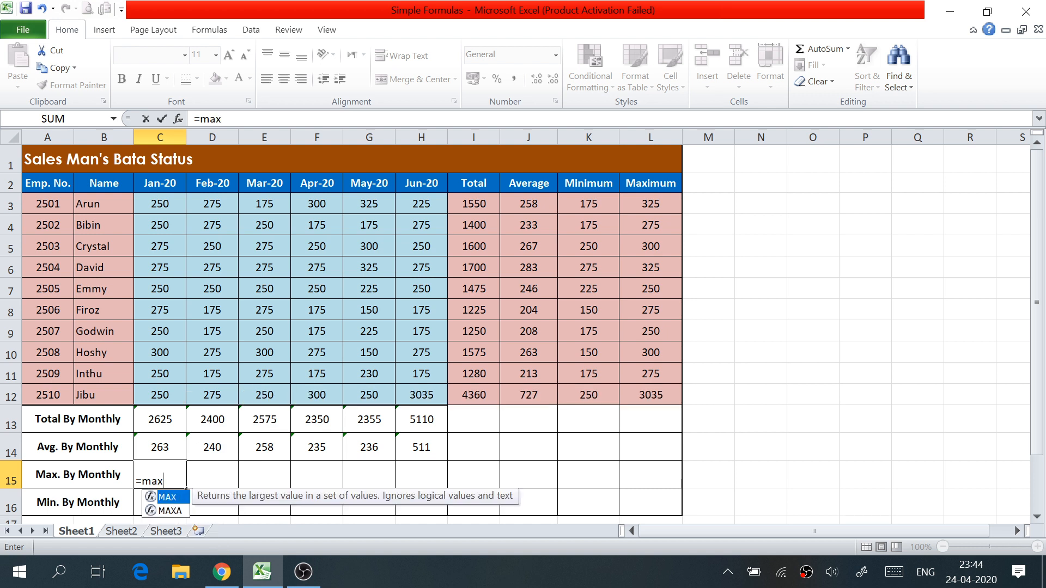
{"action": "type", "text": "("}
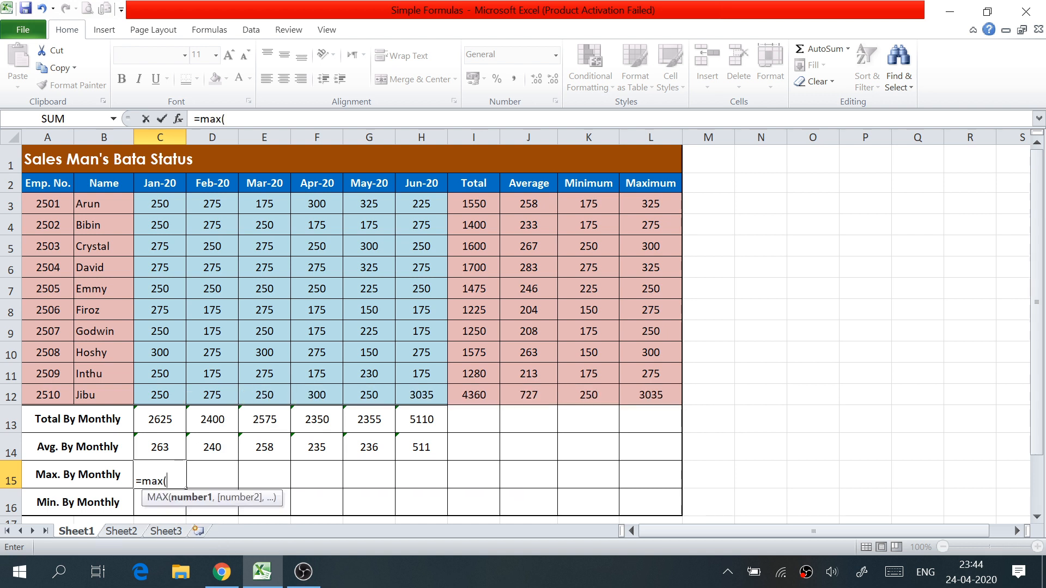
{"action": "left_click_drag", "start_coordinate": [166, 201], "coordinate": [159, 393]}
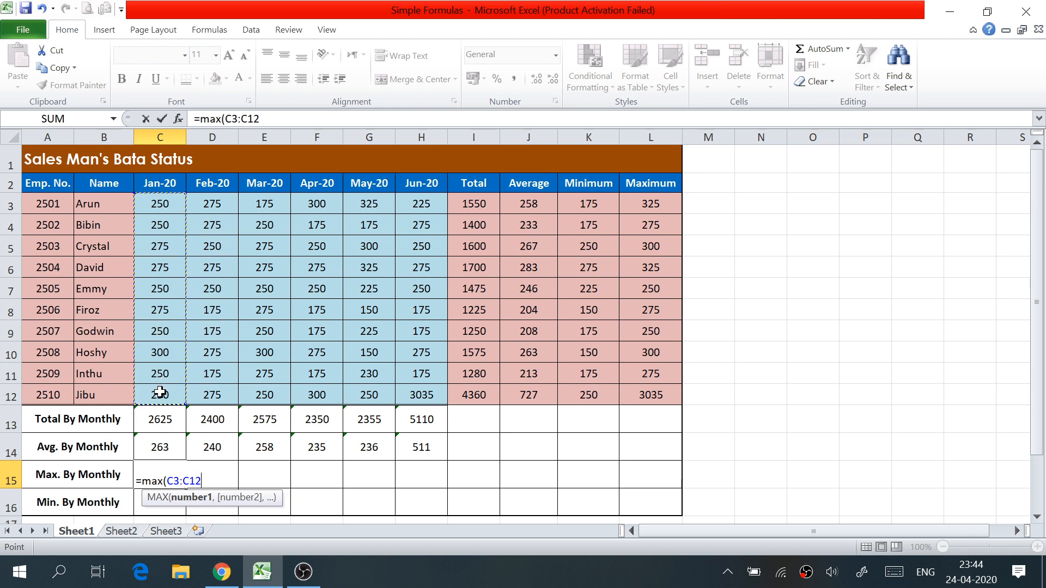
{"action": "type", "text": ")"}
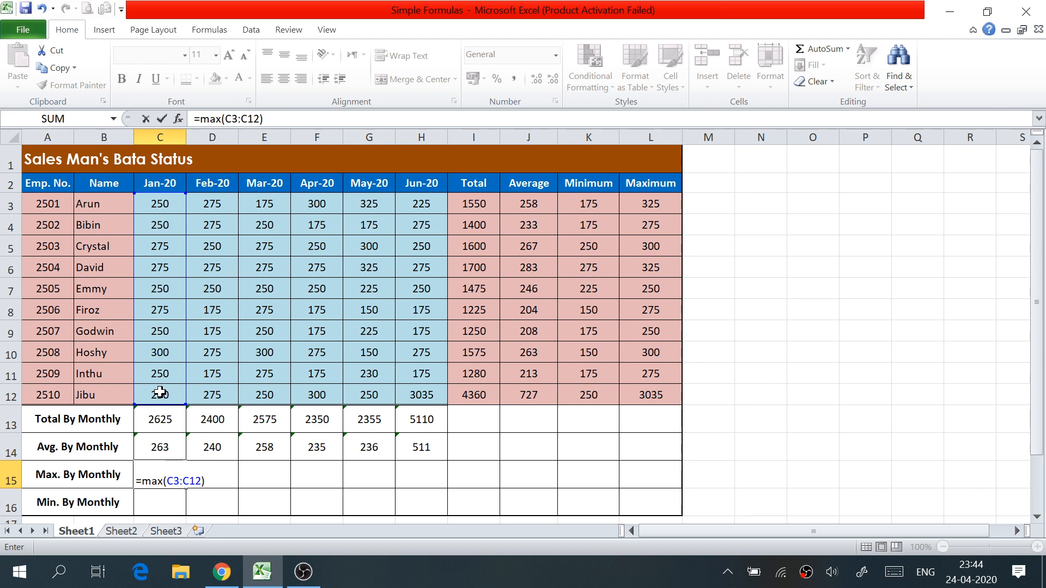
{"action": "key", "text": "Return"}
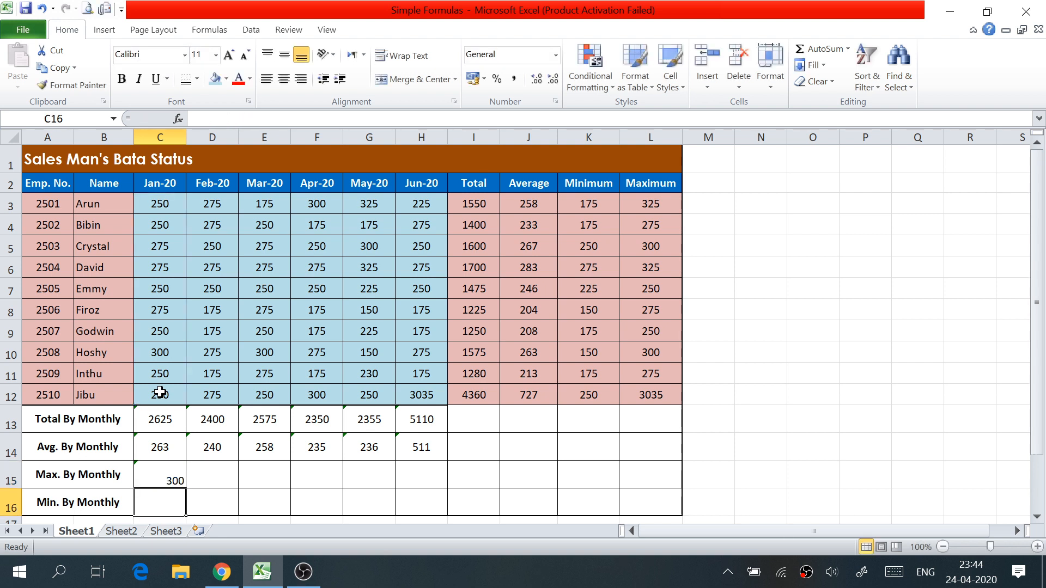
- Center the January maximum in C15 vertically and horizontally, and check it against the Jan-20 values
{"action": "left_click", "coordinate": [163, 477]}
{"action": "left_click", "coordinate": [283, 55]}
{"action": "left_click", "coordinate": [284, 78]}
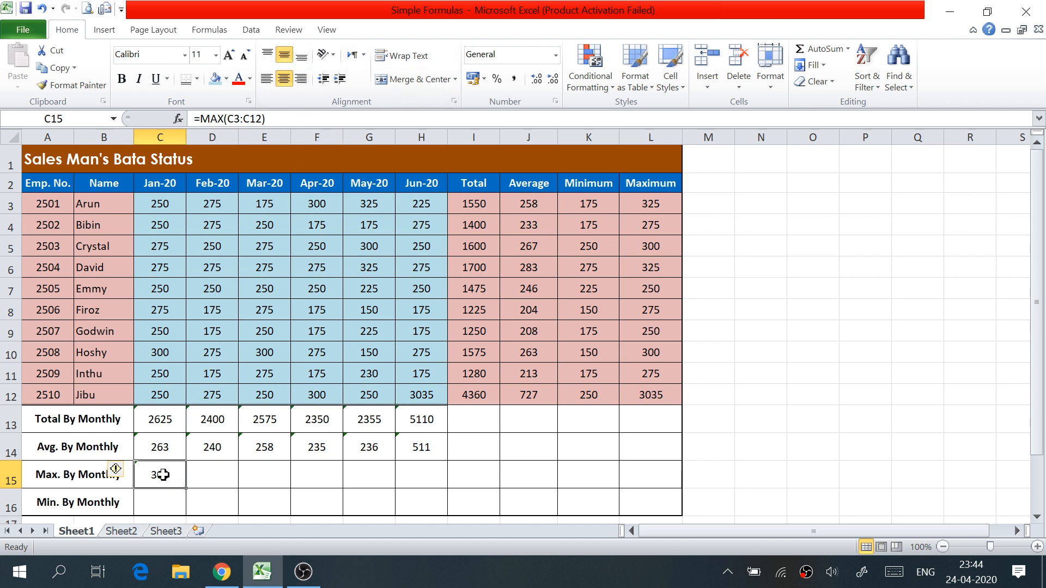
{"action": "left_click", "coordinate": [173, 204]}
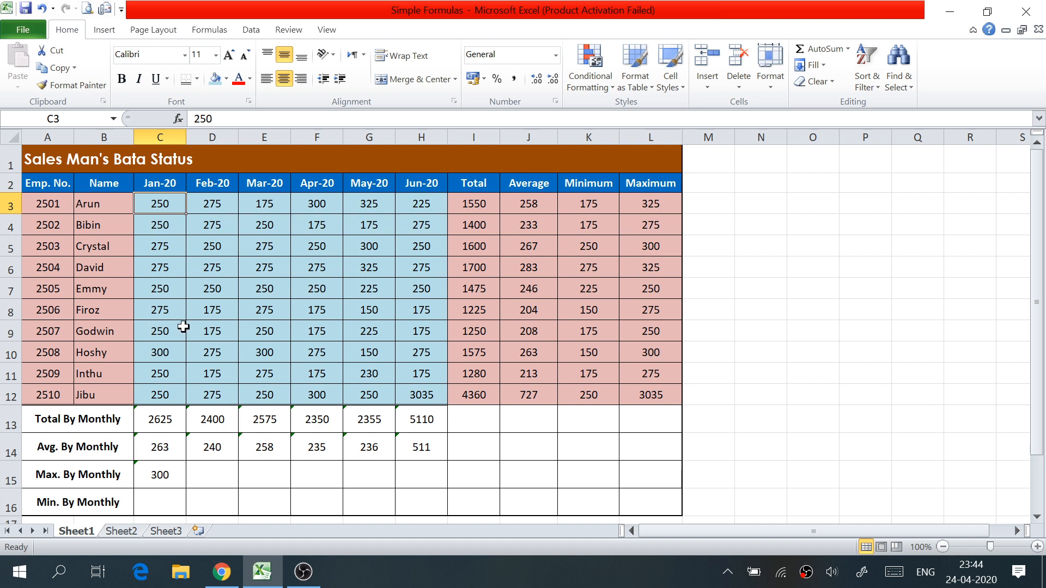
{"action": "left_click", "coordinate": [153, 353]}
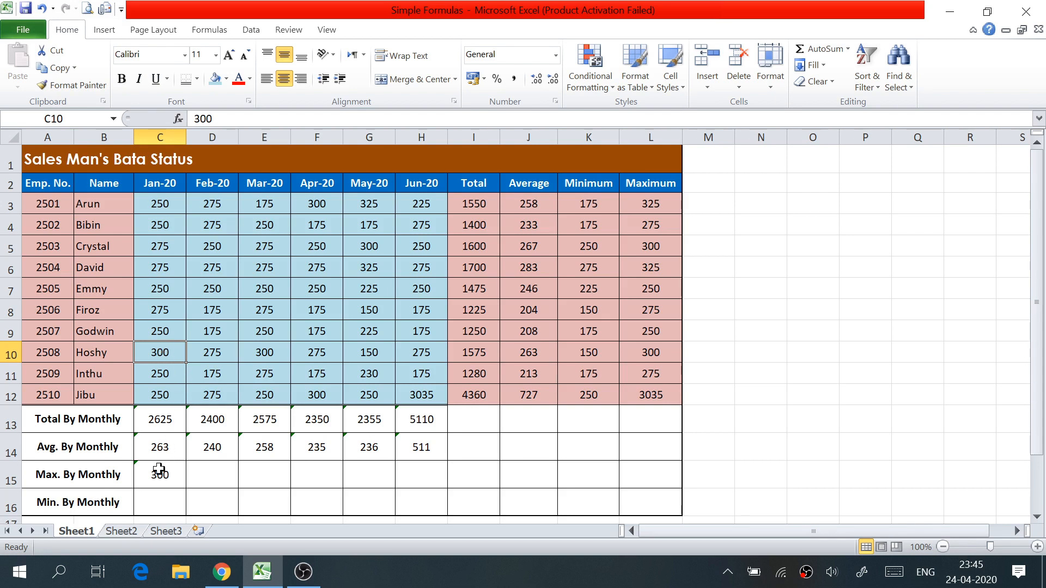
- Copy the MAX formula from C15 and paste it into D15:H15 for the remaining months
{"action": "left_click", "coordinate": [158, 475]}
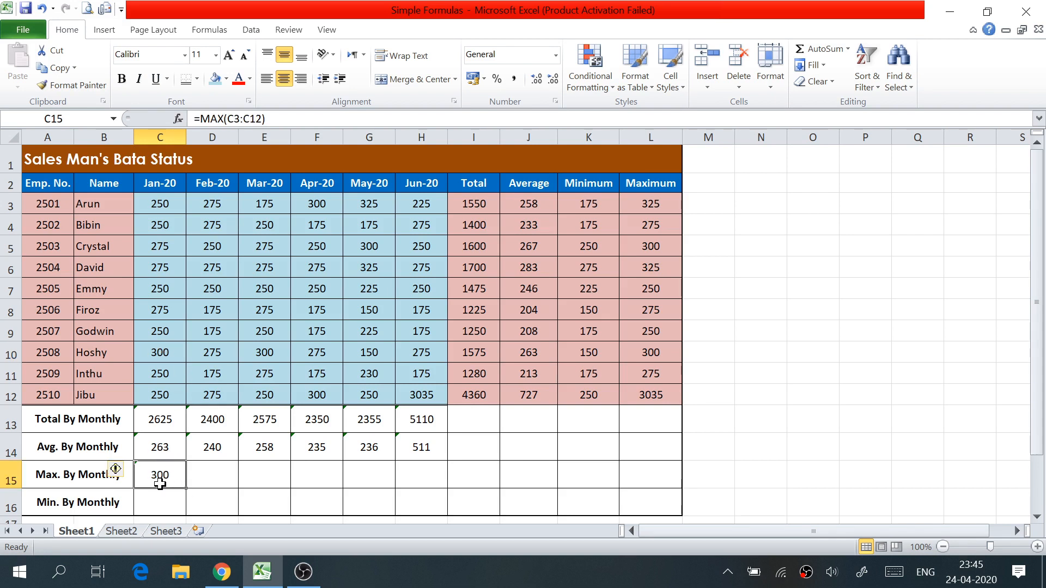
{"action": "left_click", "coordinate": [186, 491]}
{"action": "right_click", "coordinate": [177, 476]}
{"action": "left_click", "coordinate": [72, 223]}
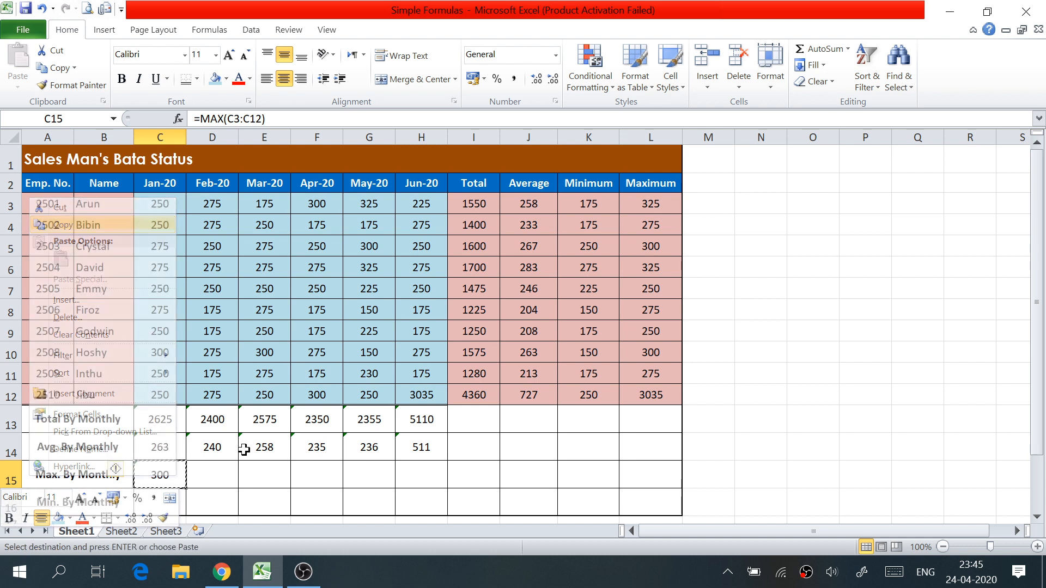
{"action": "left_click_drag", "start_coordinate": [221, 476], "coordinate": [420, 476]}
{"action": "right_click", "coordinate": [422, 476]}
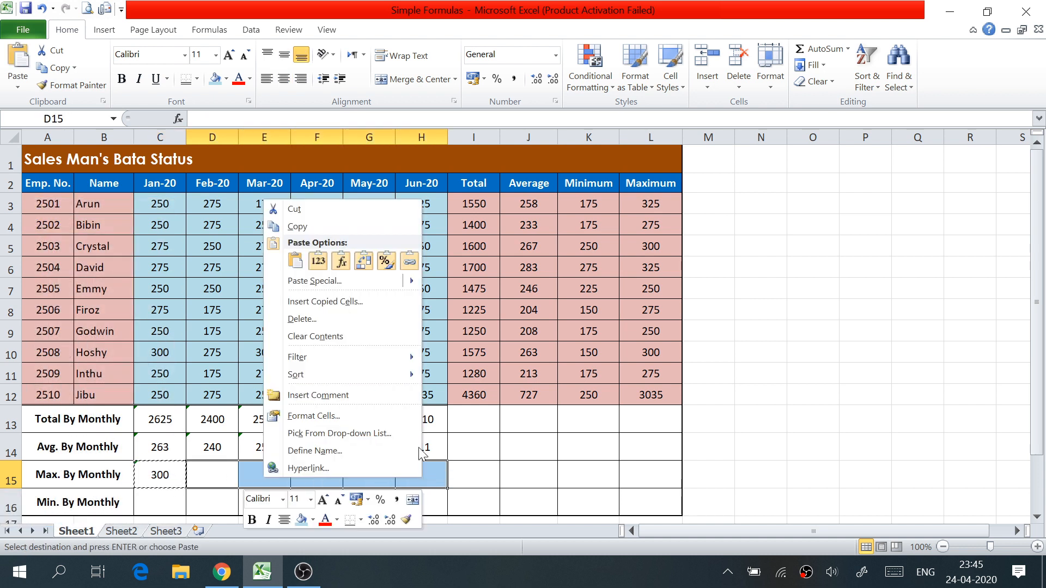
{"action": "left_click", "coordinate": [297, 261]}
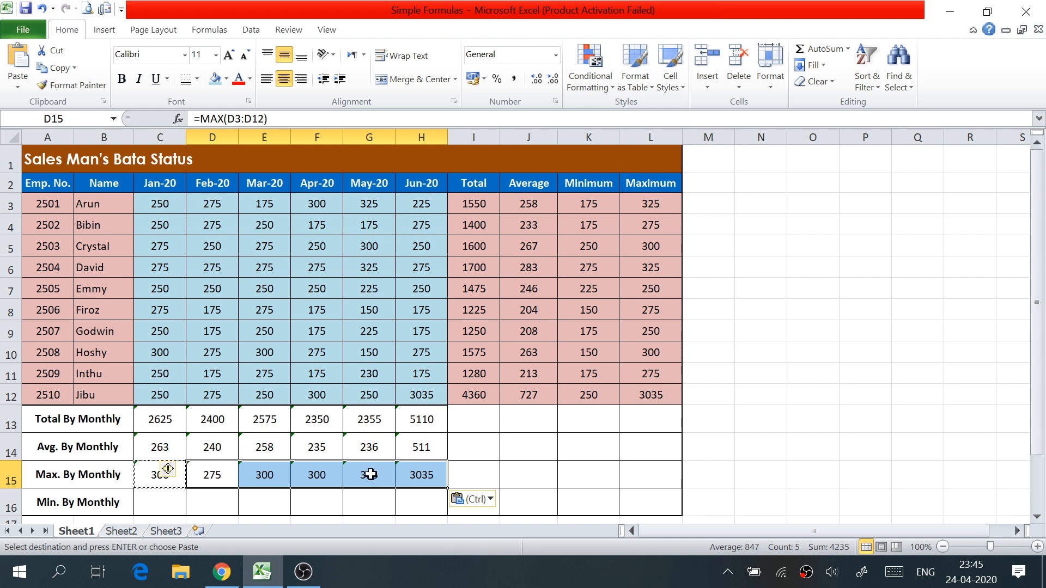
- Calculate the January minimum in C16 of the Min. By Monthly row with the formula =MIN(C3:C12)
{"action": "scroll", "coordinate": [163, 468], "scroll_direction": "down", "scroll_amount": 1}
{"action": "left_click", "coordinate": [264, 454]}
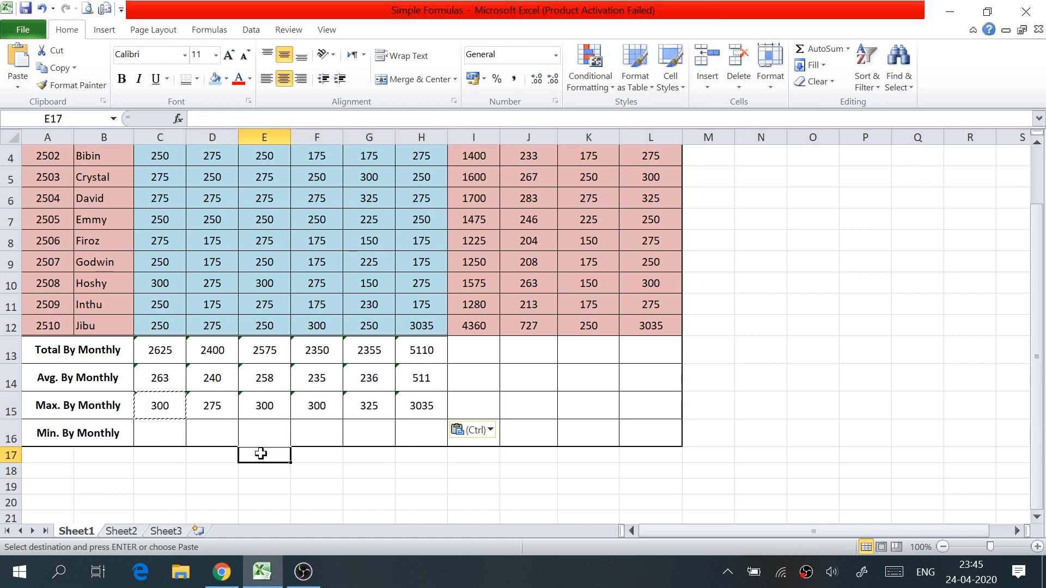
{"action": "left_click", "coordinate": [155, 438]}
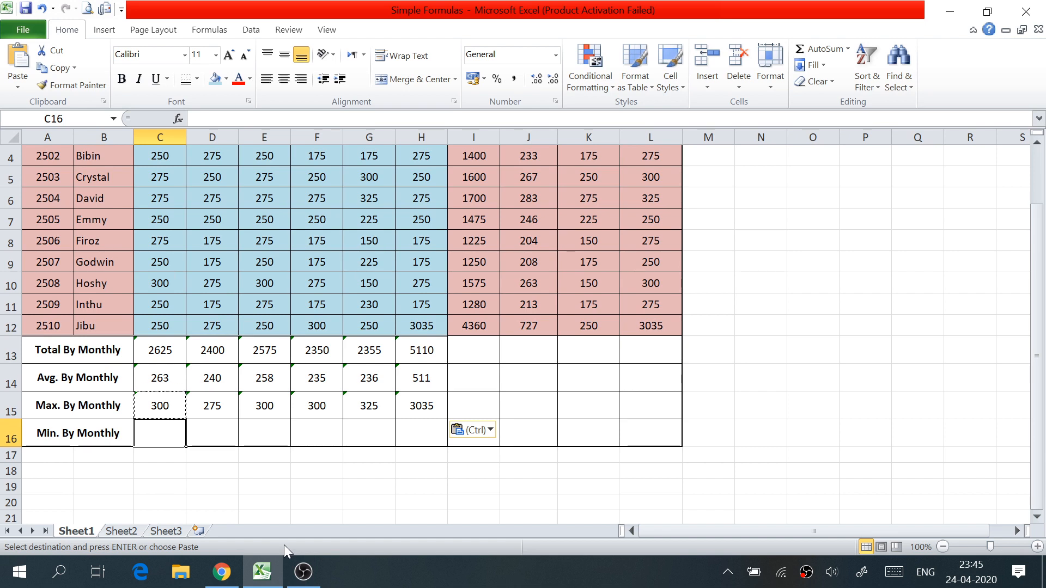
{"action": "type", "text": "=min"}
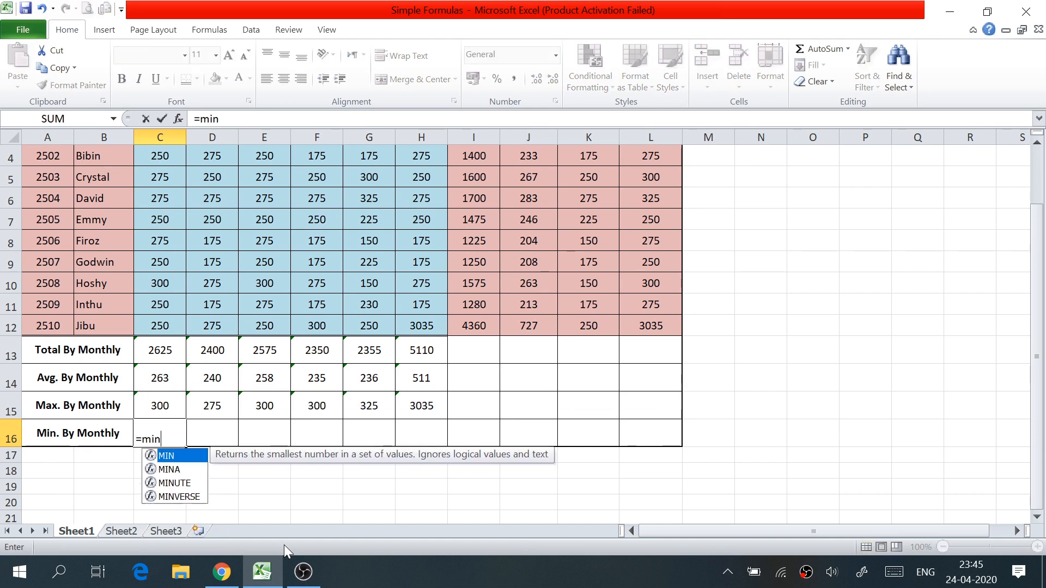
{"action": "type", "text": "("}
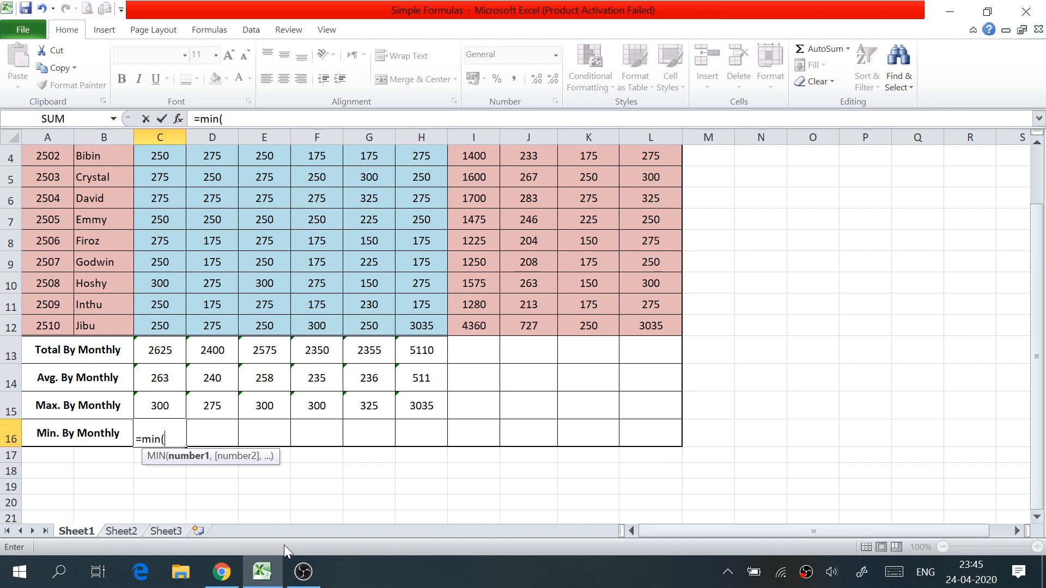
{"action": "scroll", "coordinate": [246, 481], "scroll_direction": "up", "scroll_amount": 1}
{"action": "left_click_drag", "start_coordinate": [167, 201], "coordinate": [171, 396]}
{"action": "type", "text": "0"}
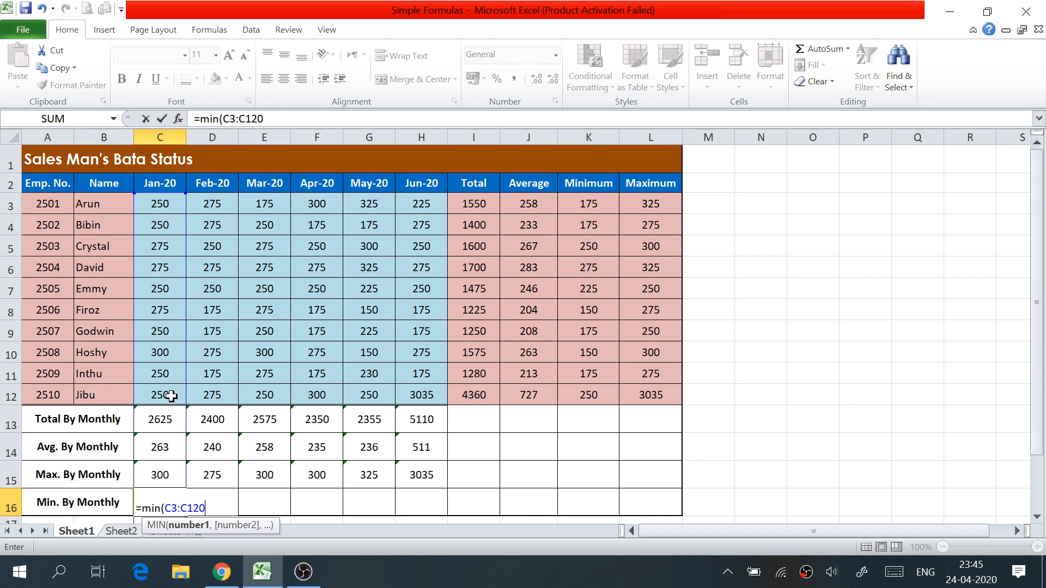
{"action": "key", "text": "BackSpace"}
{"action": "key", "text": "Return"}
- Center C16 vertically and horizontally and fill its MIN formula across to H16
{"action": "left_click", "coordinate": [171, 467]}
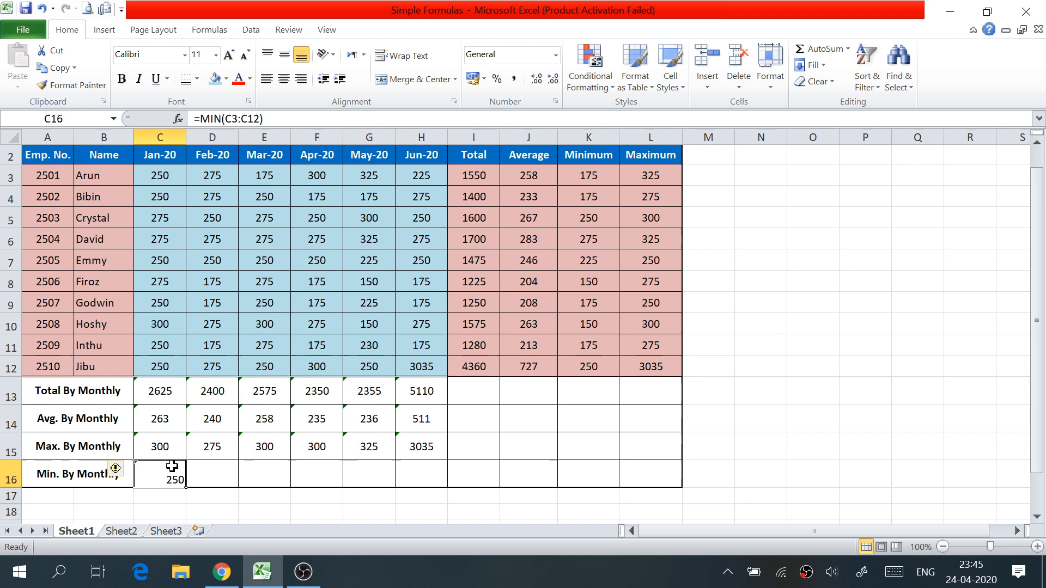
{"action": "left_click", "coordinate": [284, 54]}
{"action": "left_click", "coordinate": [286, 85]}
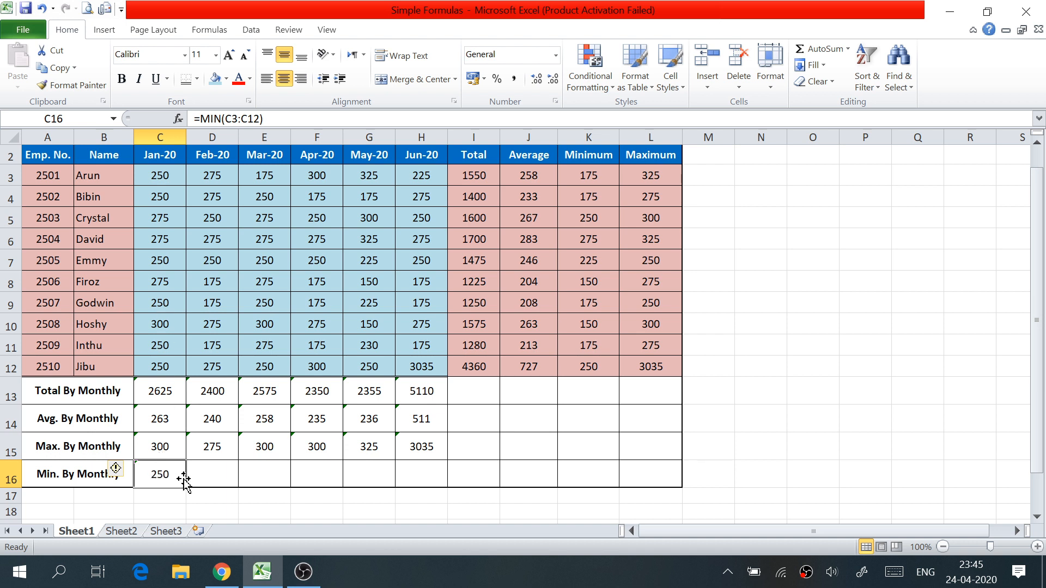
{"action": "left_click_drag", "start_coordinate": [186, 489], "coordinate": [442, 491]}
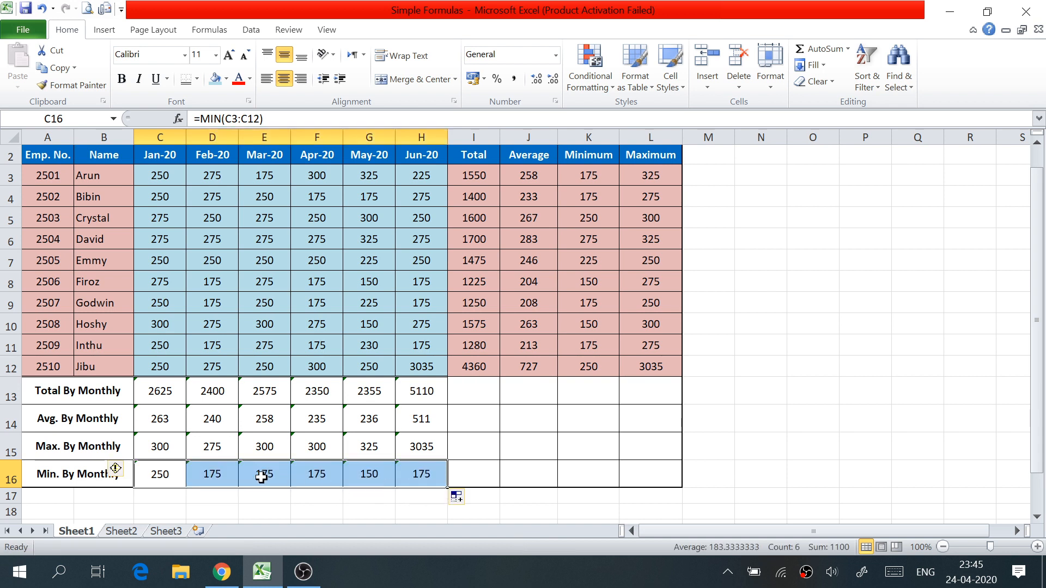
- Check the MIN formulas for March and May in E16 and G16
{"action": "left_click", "coordinate": [262, 477]}
{"action": "left_click", "coordinate": [376, 476]}
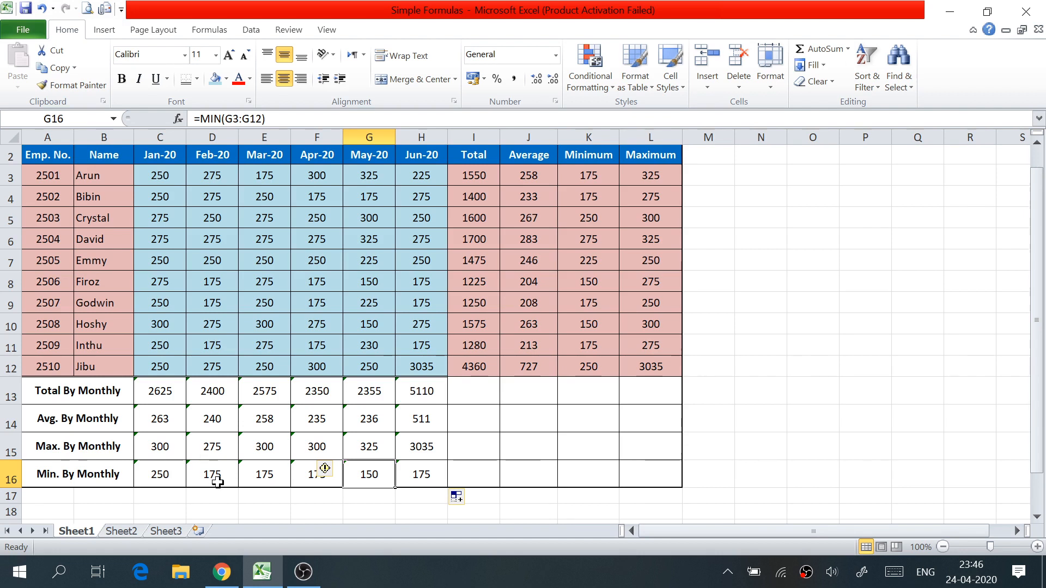
{"action": "scroll", "coordinate": [396, 332], "scroll_direction": "up", "scroll_amount": 1}
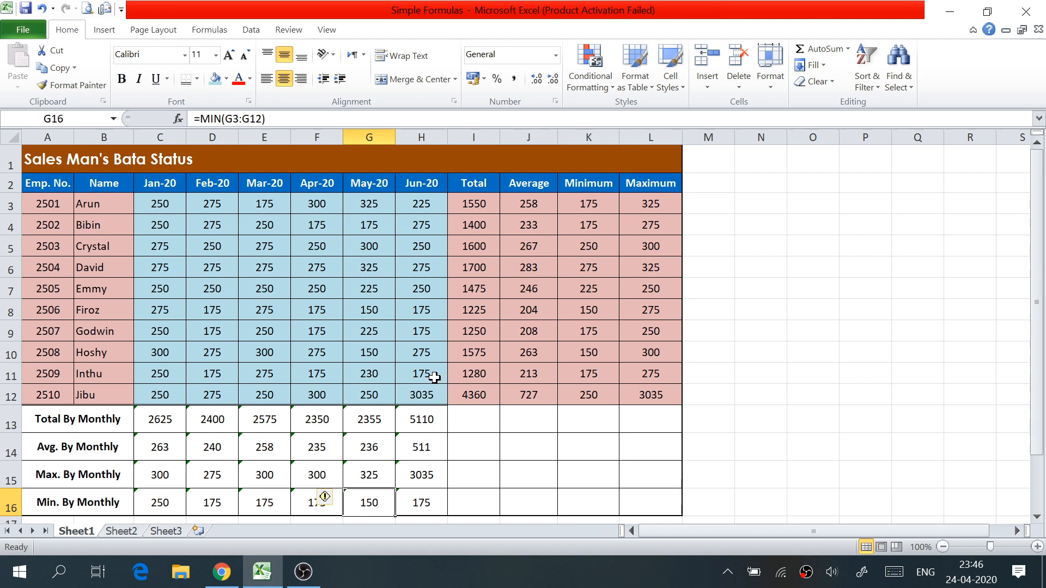
- Leave the completed monthly rows and switch to Sheet2 with the overview of simple formulas
{"action": "key", "text": "Right"}
{"action": "key", "text": "Right"}
{"action": "key", "text": "Right"}
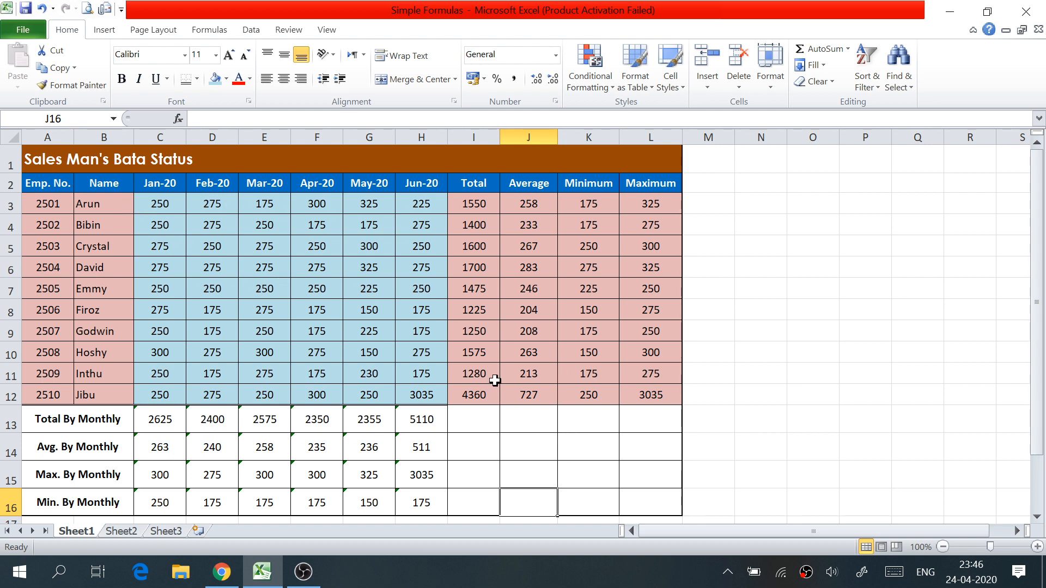
{"action": "left_click", "coordinate": [474, 428]}
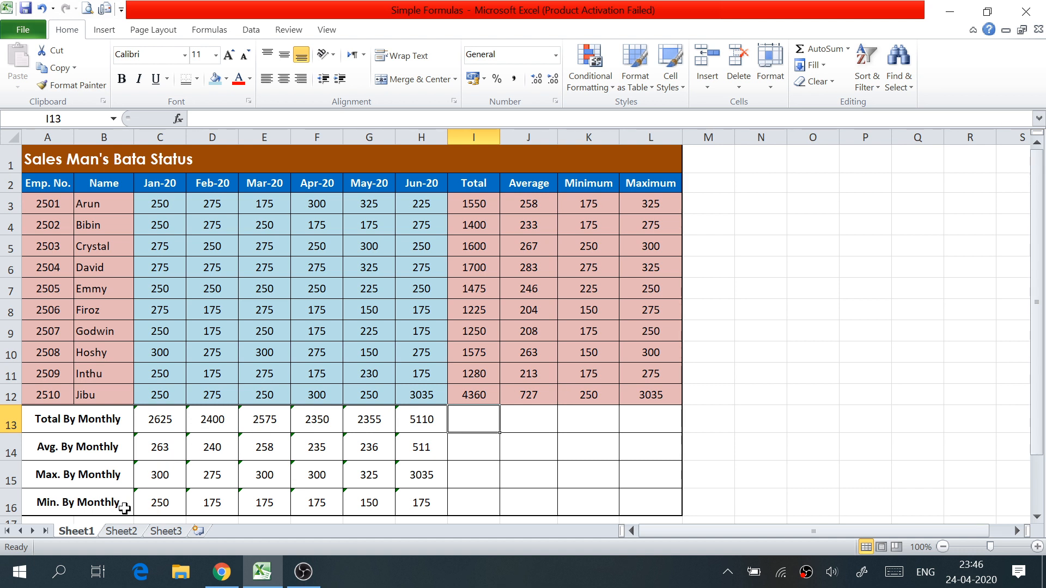
{"action": "left_click", "coordinate": [120, 532]}
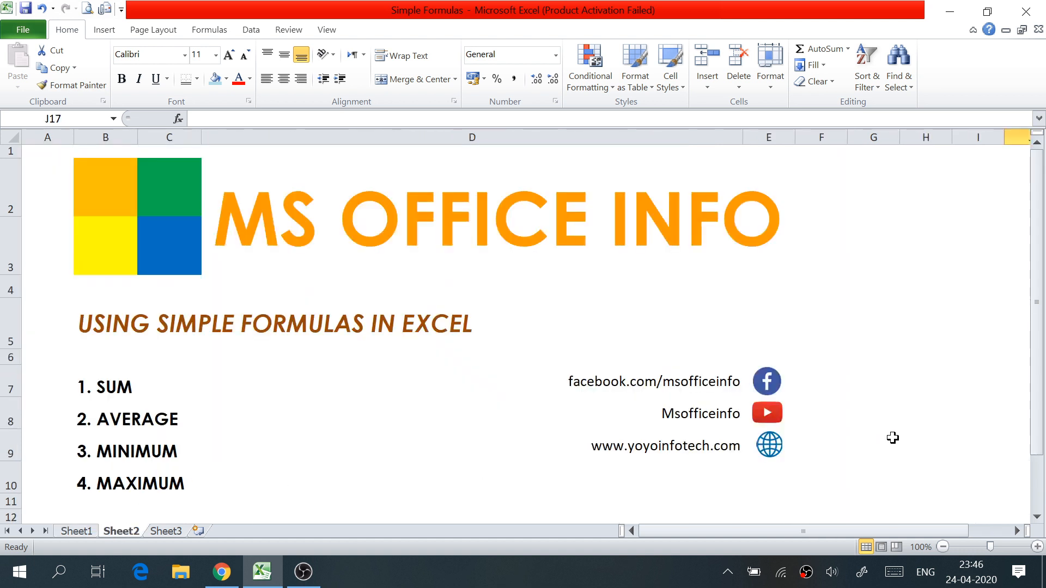